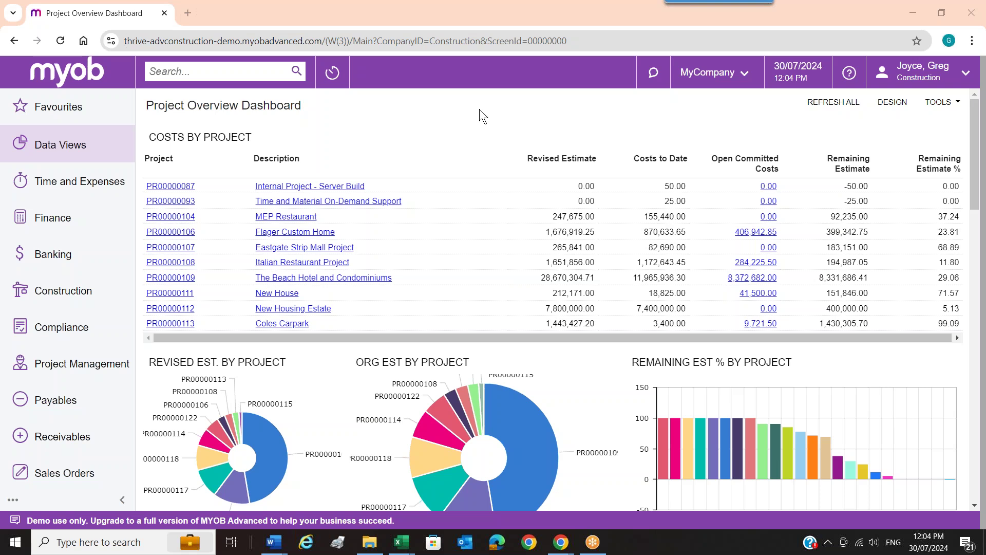
View the signed-in user's account details and the list of available companies and branches, keeping MyCompany selected.
left_click(933, 76)
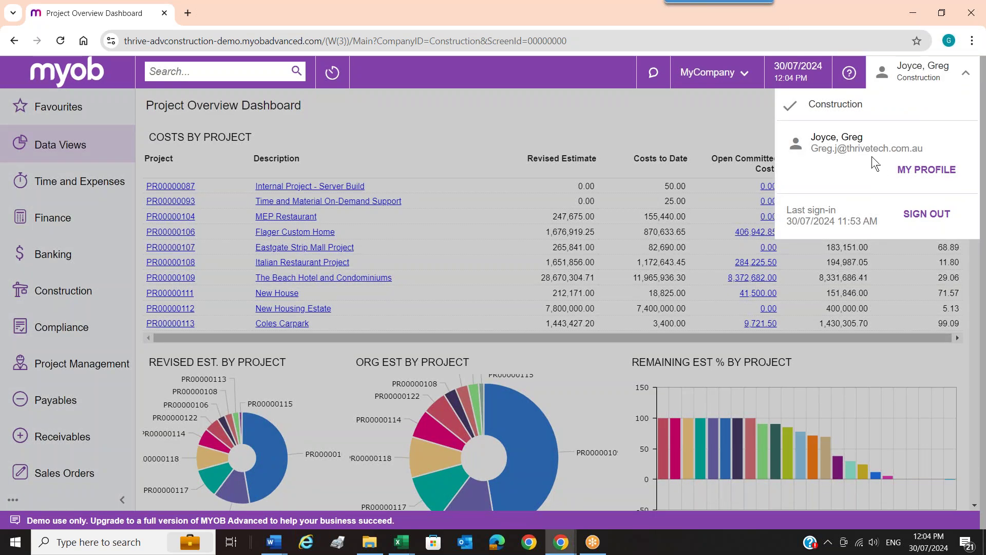
left_click(709, 119)
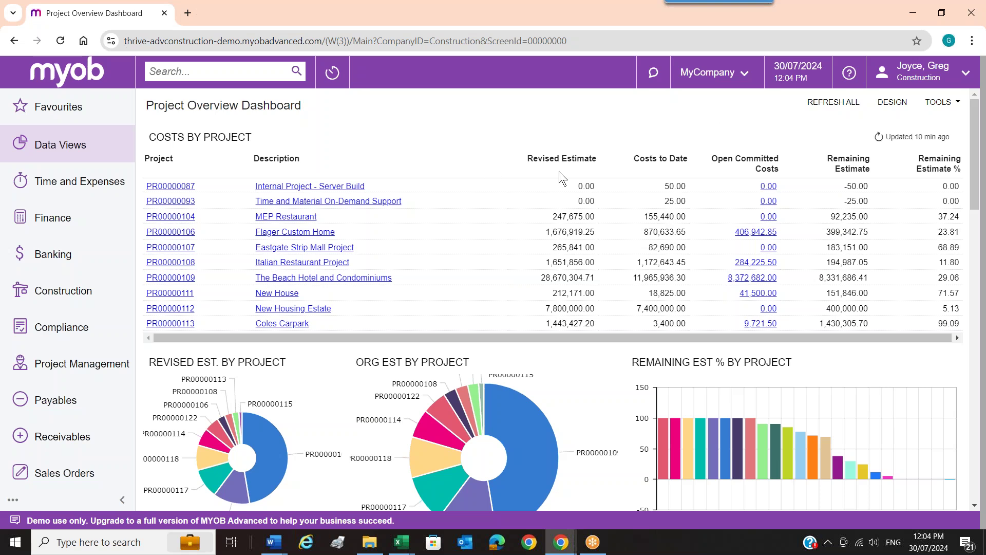
left_click(745, 77)
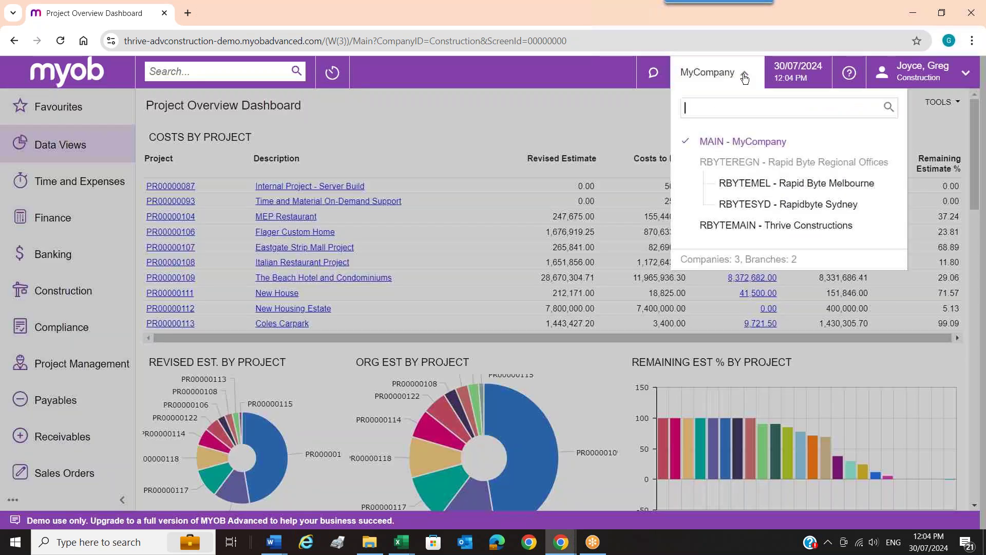
key("Down")
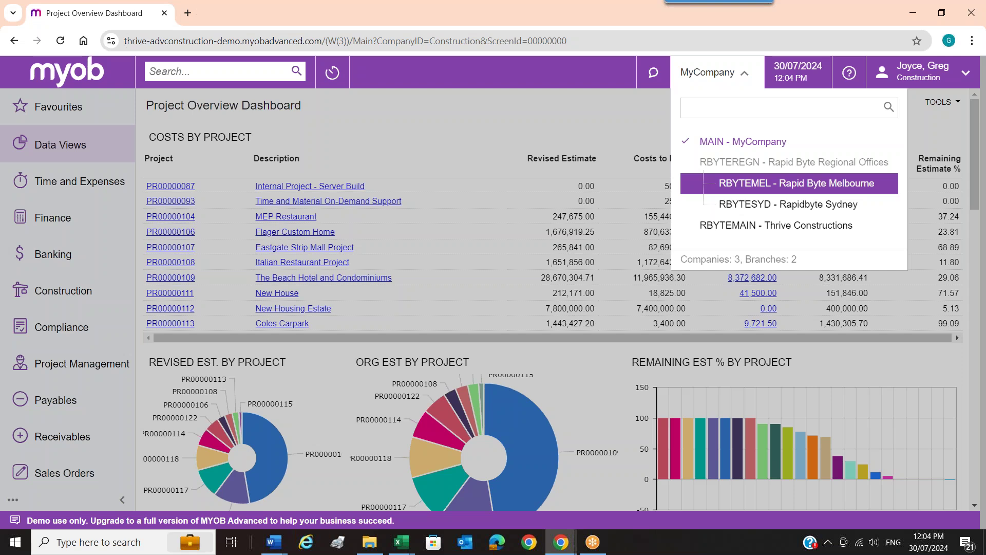
left_click(633, 120)
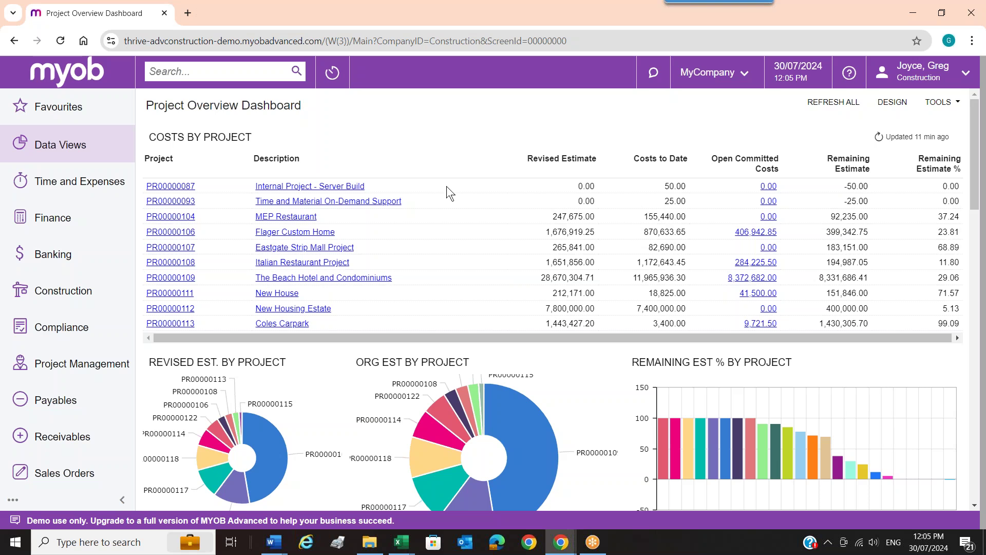
Review the Project Overview Dashboard's widgets, from Costs by Project through Gross Profit and Contract Status to the Change Order Log.
scroll(447, 186, "down", 5)
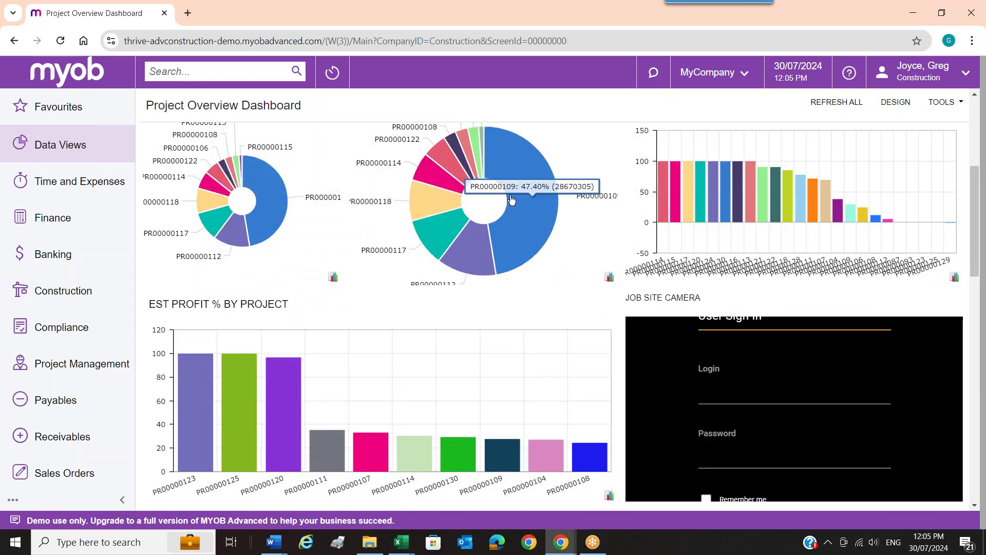
scroll(506, 195, "down", 4)
scroll(504, 191, "down", 4)
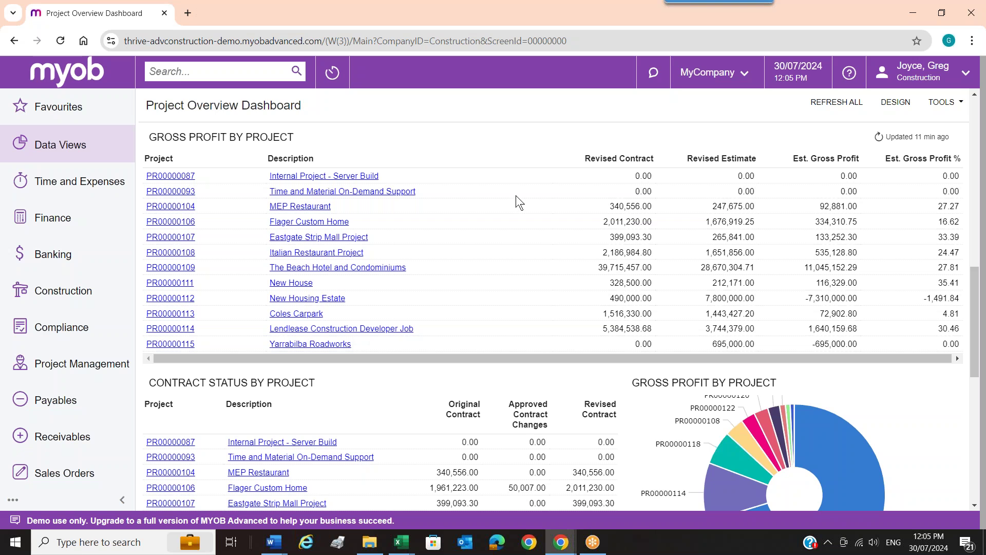
scroll(515, 195, "down", 4)
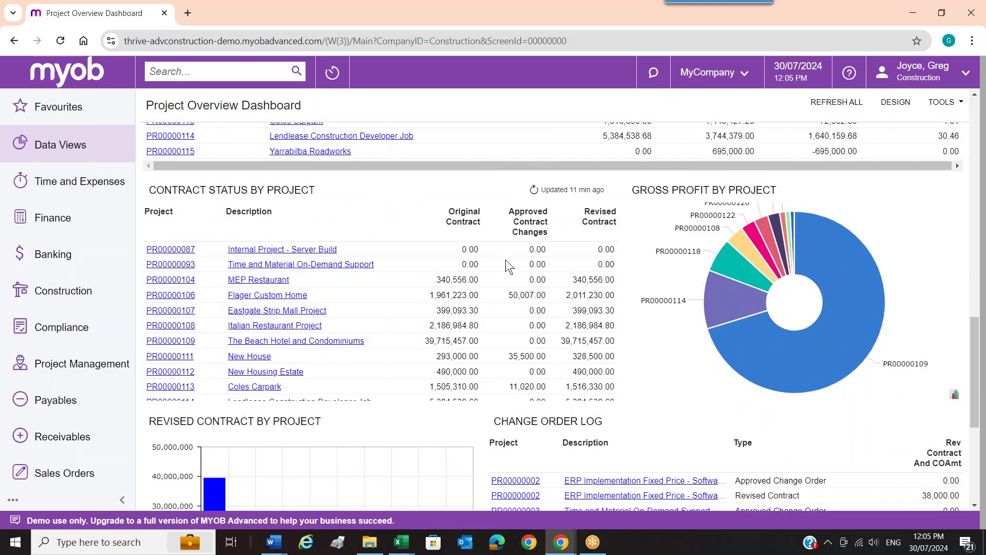
scroll(505, 245, "down", 3)
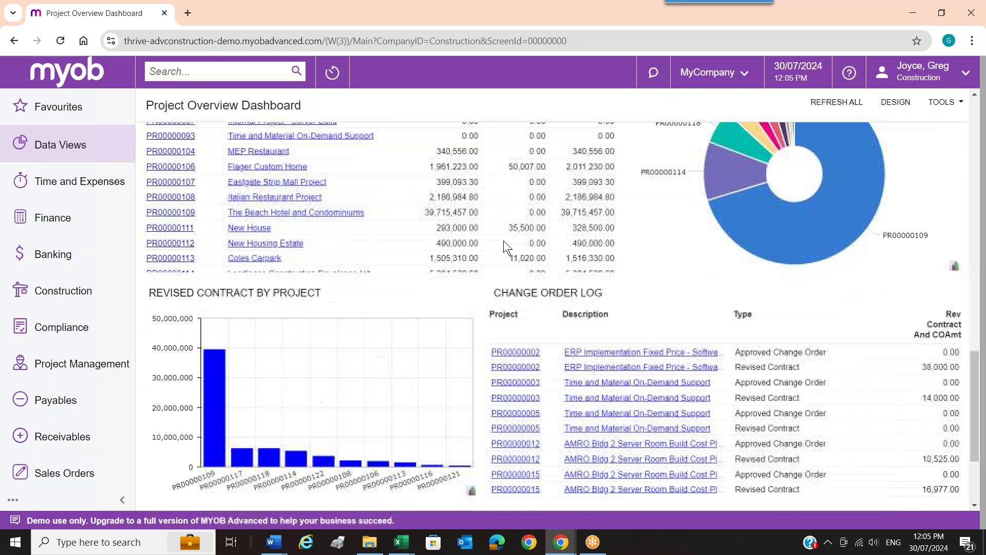
scroll(506, 239, "up", 15)
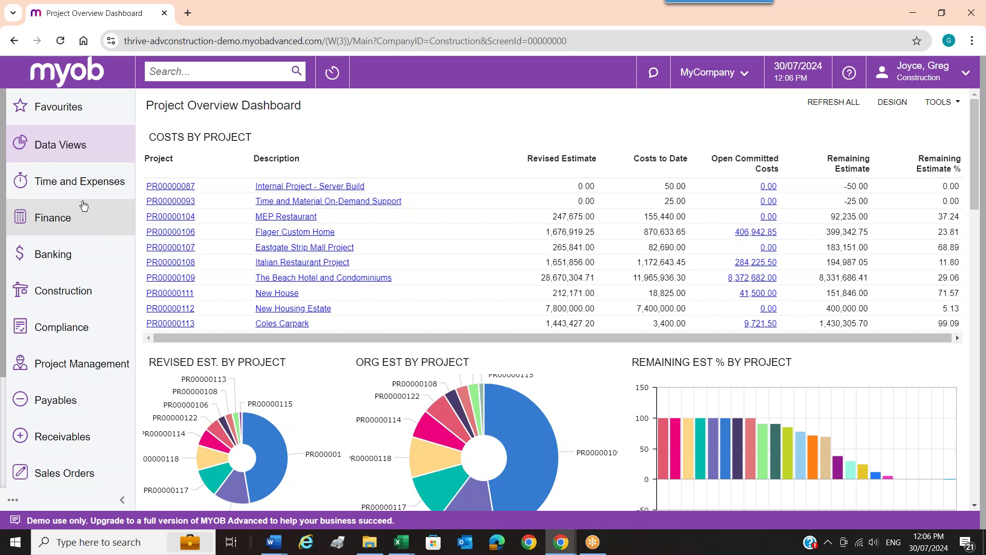
Look through the Finance, Banking and Inventory workspaces to examine their transactions, processes, inquiries and reports.
left_click(75, 220)
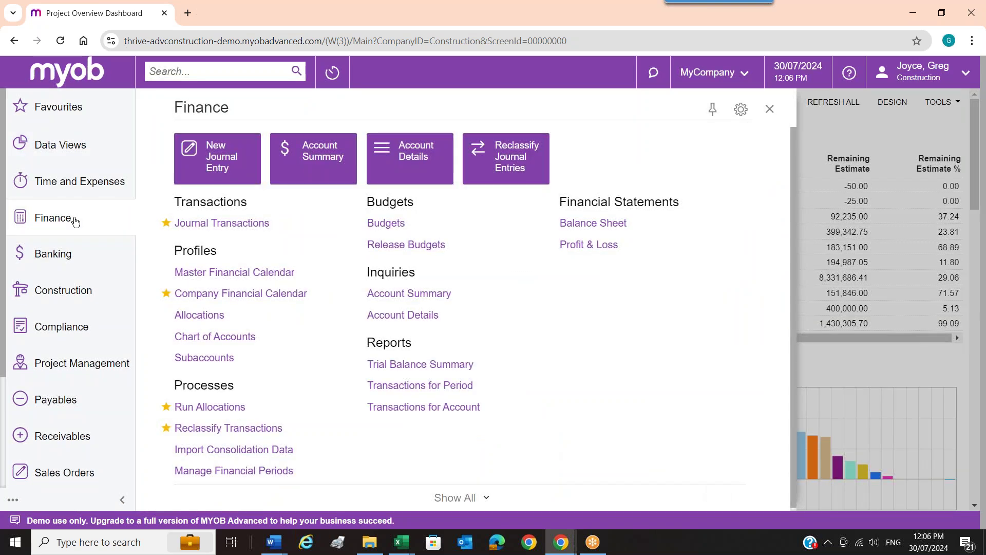
left_click(72, 255)
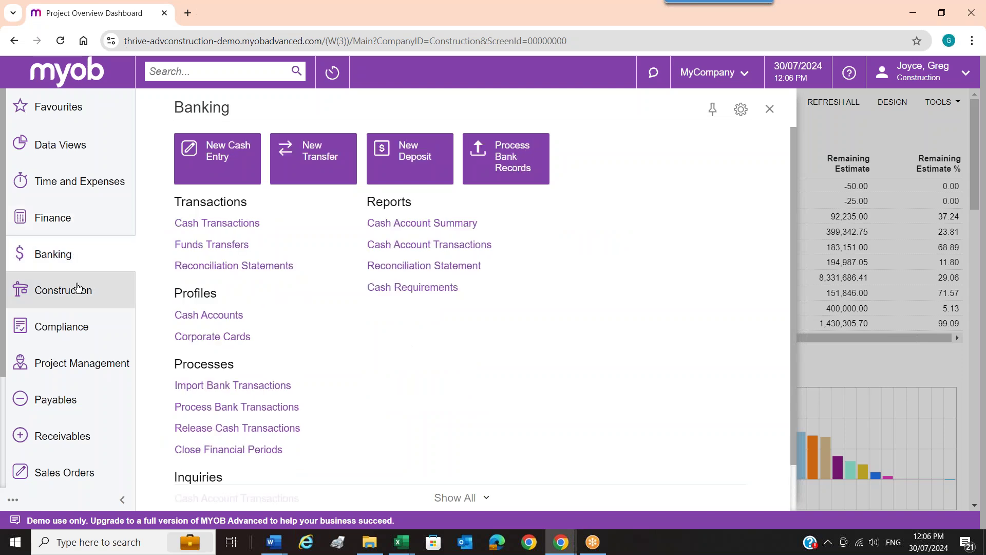
scroll(72, 393, "down", 3)
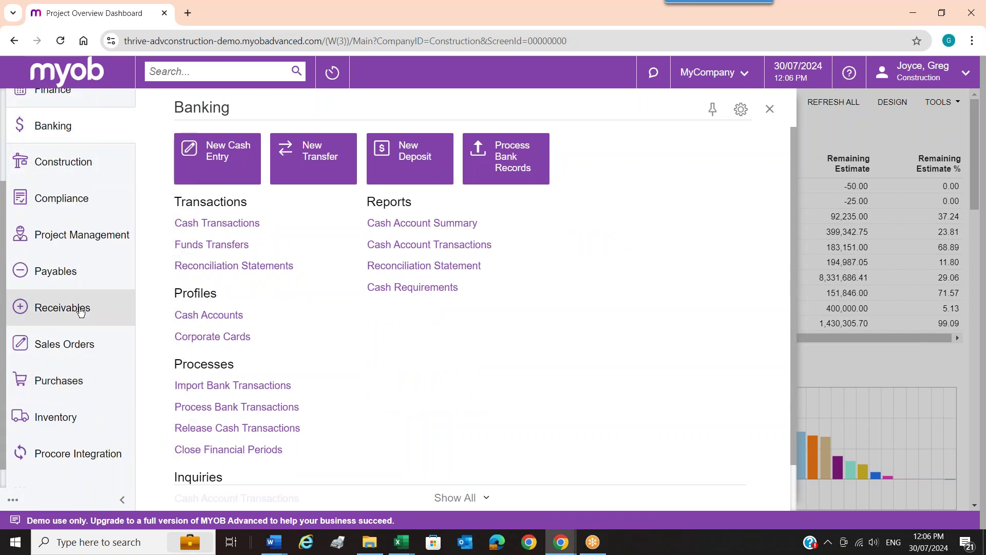
scroll(81, 311, "down", 1)
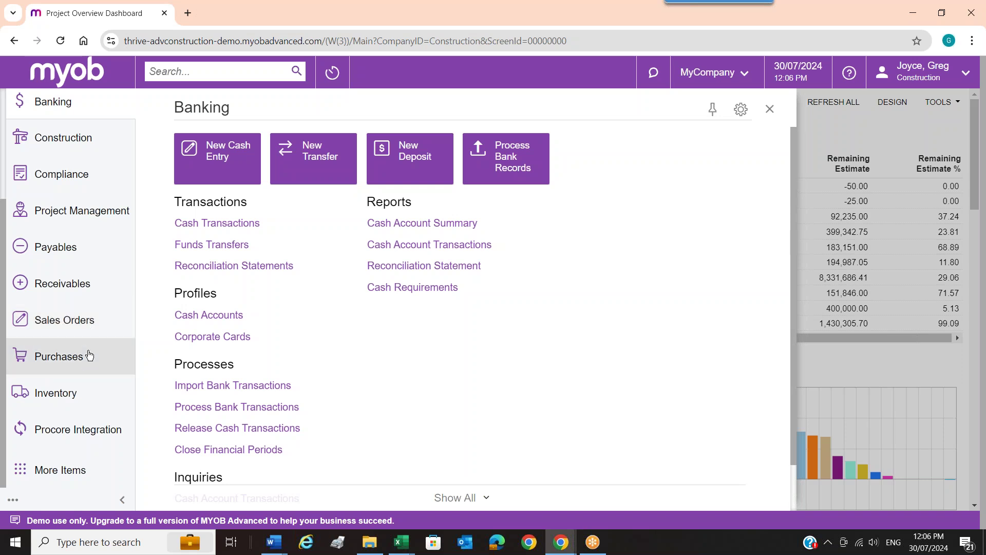
left_click(65, 393)
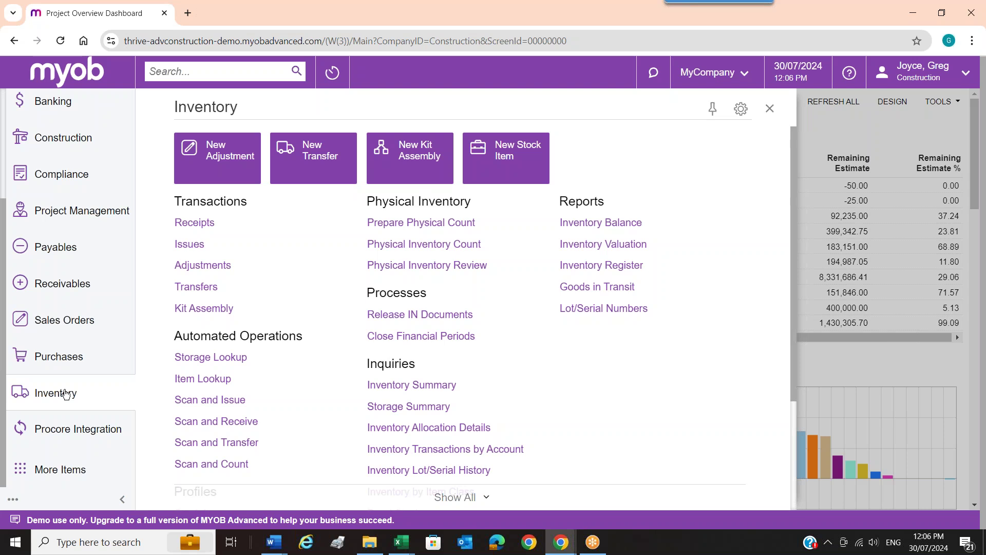
Examine the additional unpinned workspaces grouped under Financials, Operations, Configuration and Other.
left_click(68, 470)
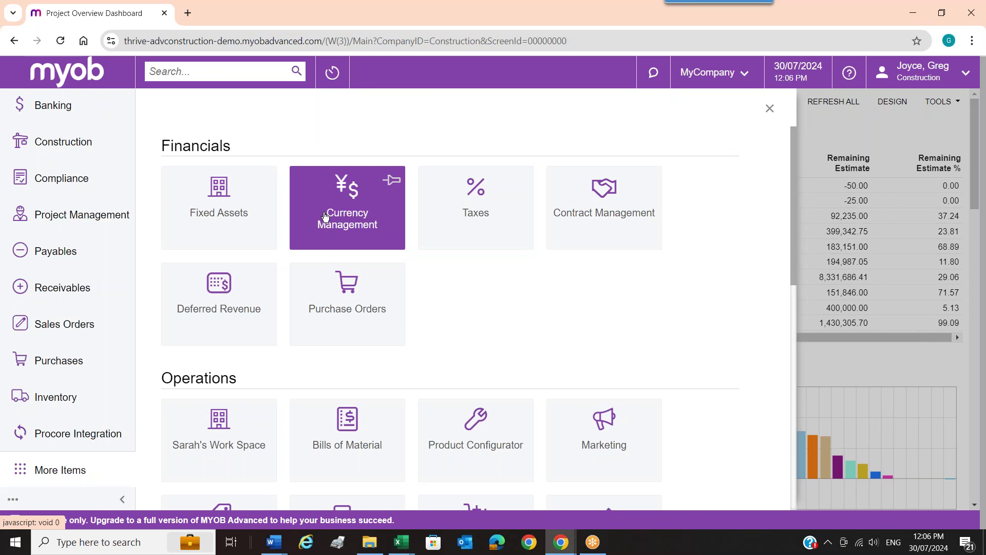
scroll(324, 217, "down", 3)
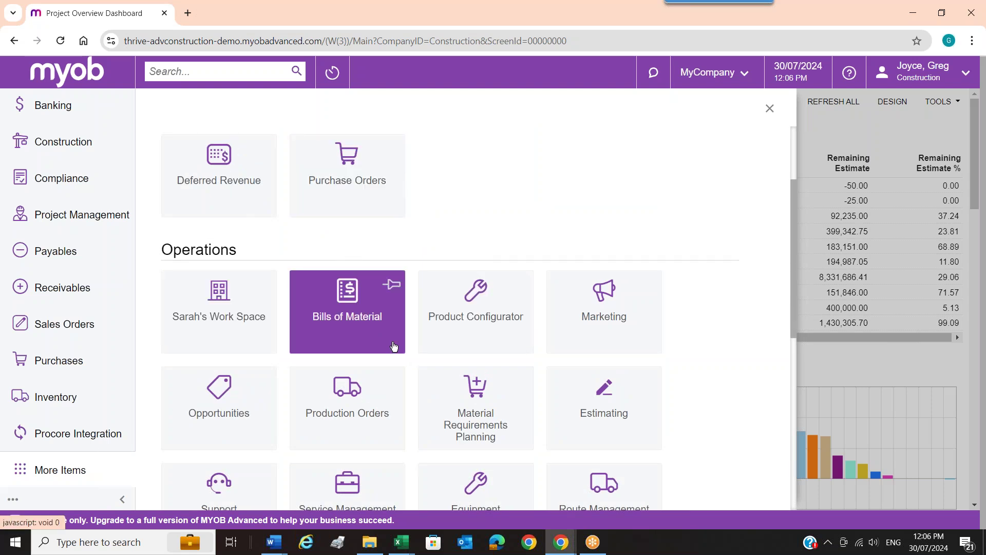
scroll(393, 346, "down", 3)
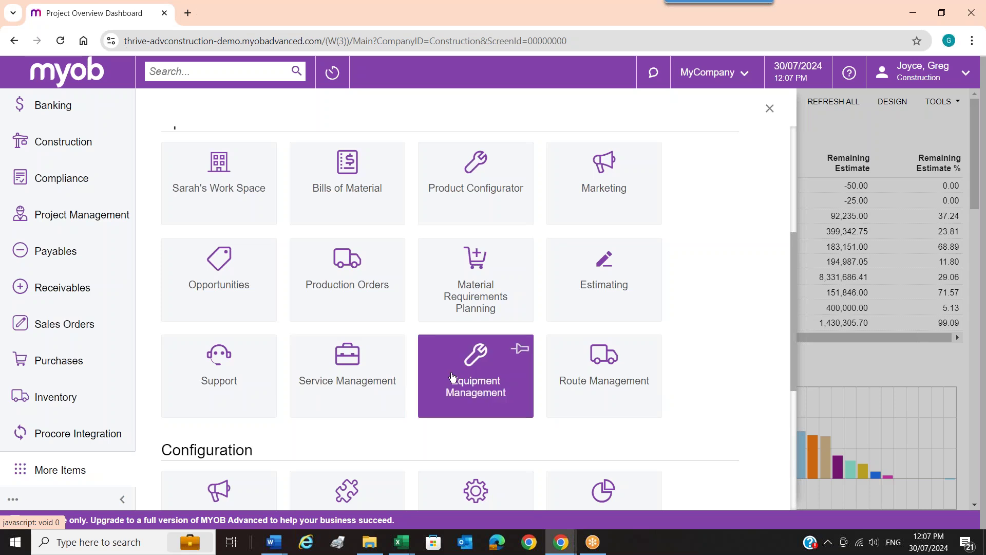
scroll(452, 377, "down", 4)
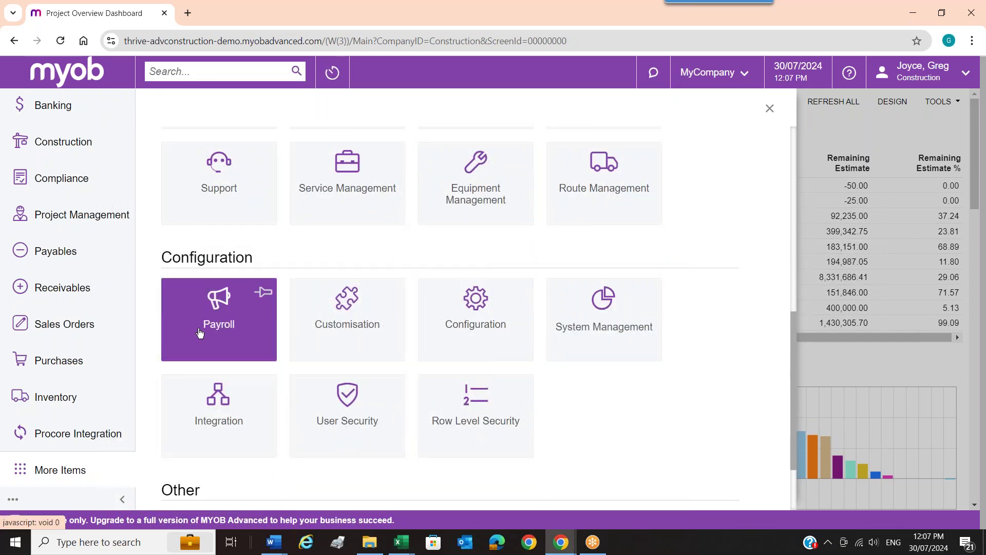
scroll(202, 331, "down", 2)
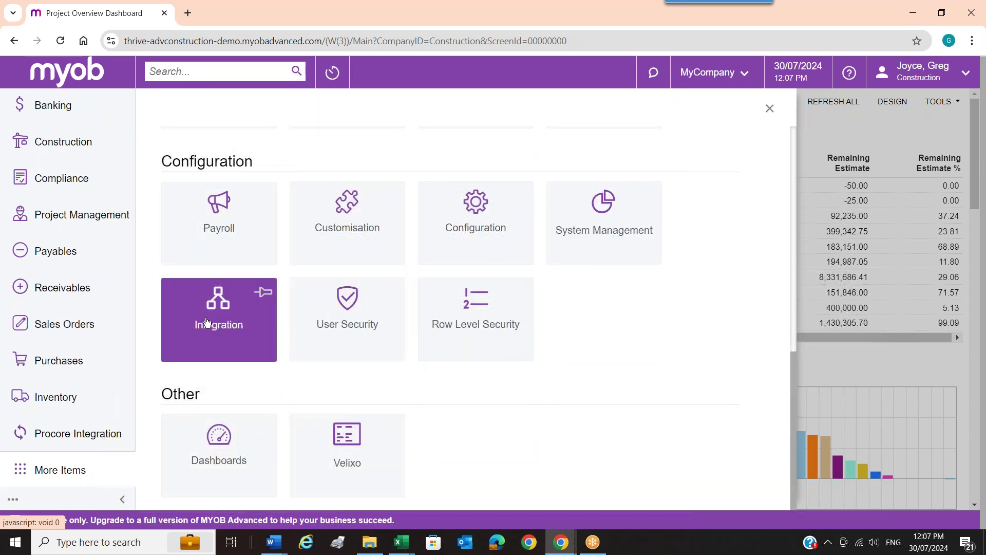
scroll(203, 328, "up", 4)
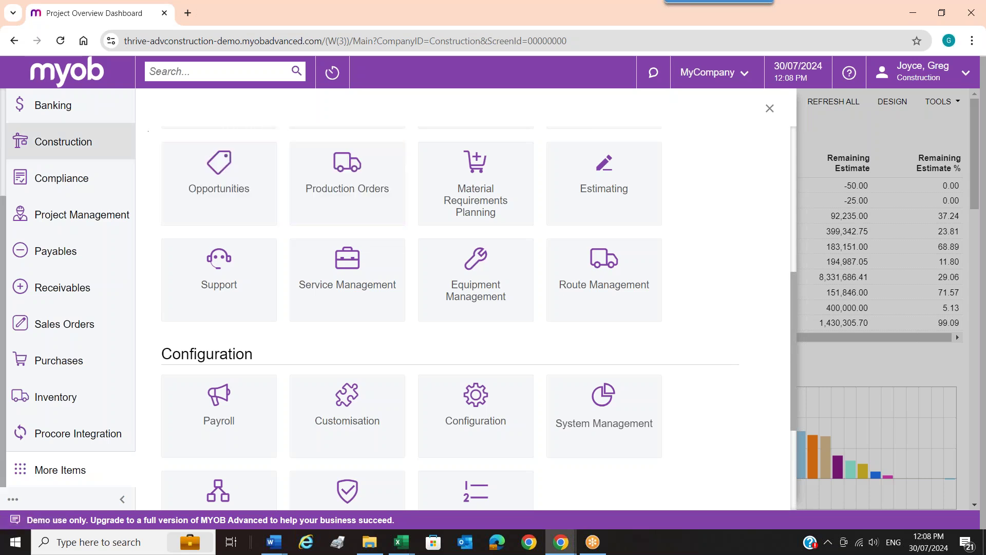
Open the Payables workspace and examine its transactions, profiles, processes, inquiries and reports.
scroll(67, 134, "up", 3)
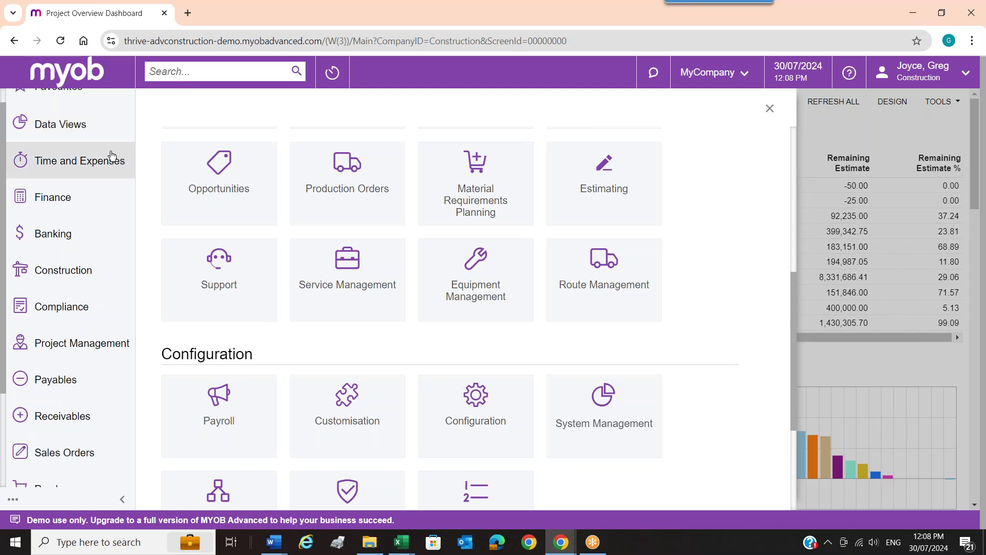
left_click(72, 379)
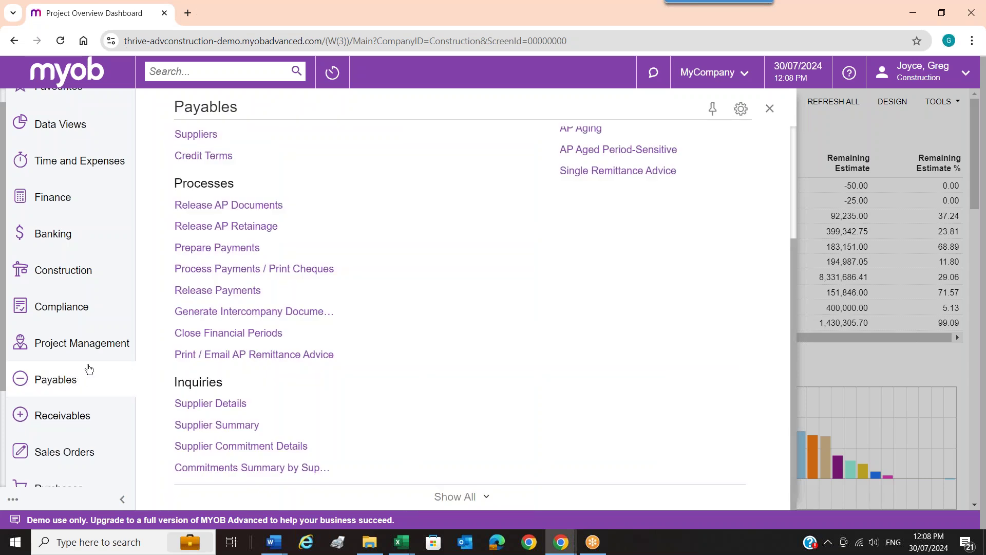
scroll(89, 368, "up", 2)
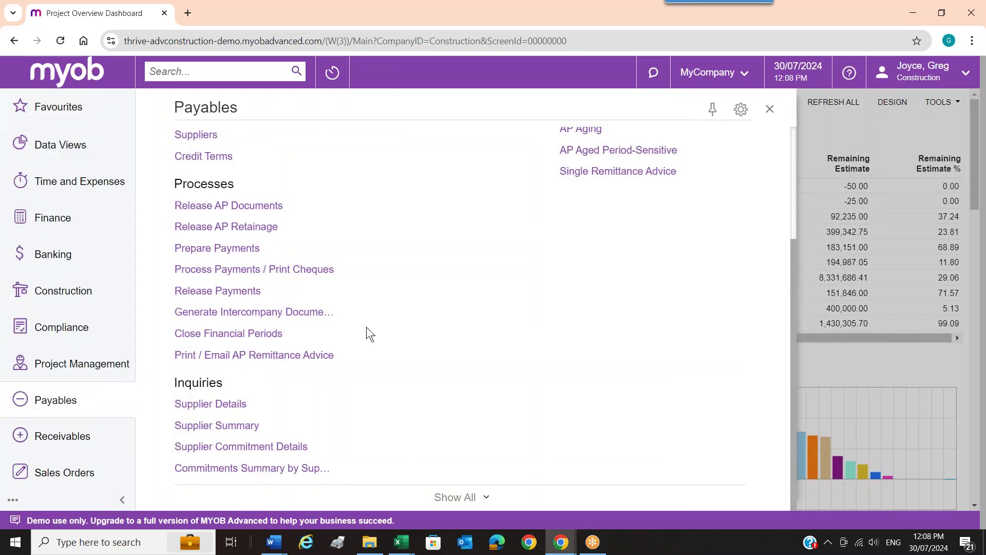
scroll(368, 325, "up", 3)
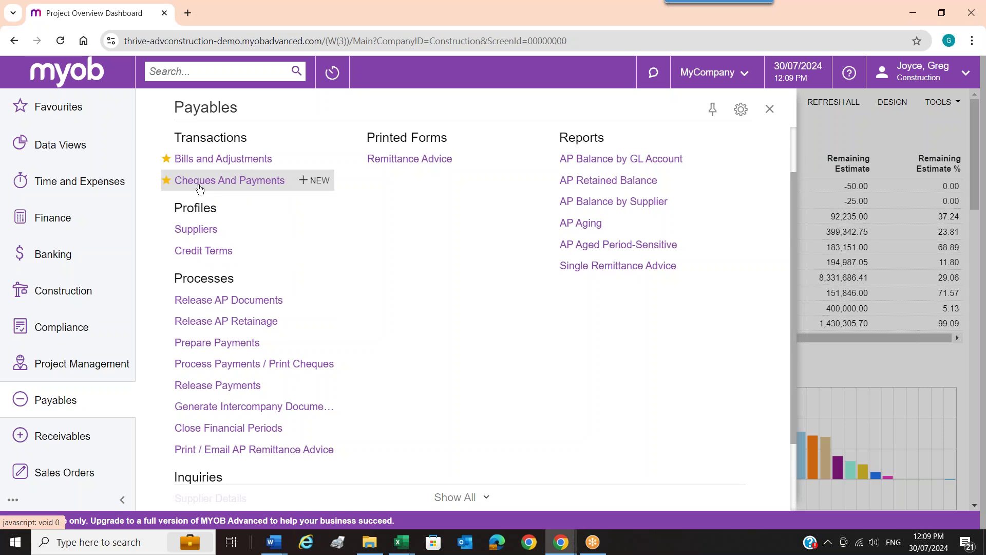
Search for "Compani" and open the MAIN company record from the Companies inquiry to review its company details.
left_click(166, 181)
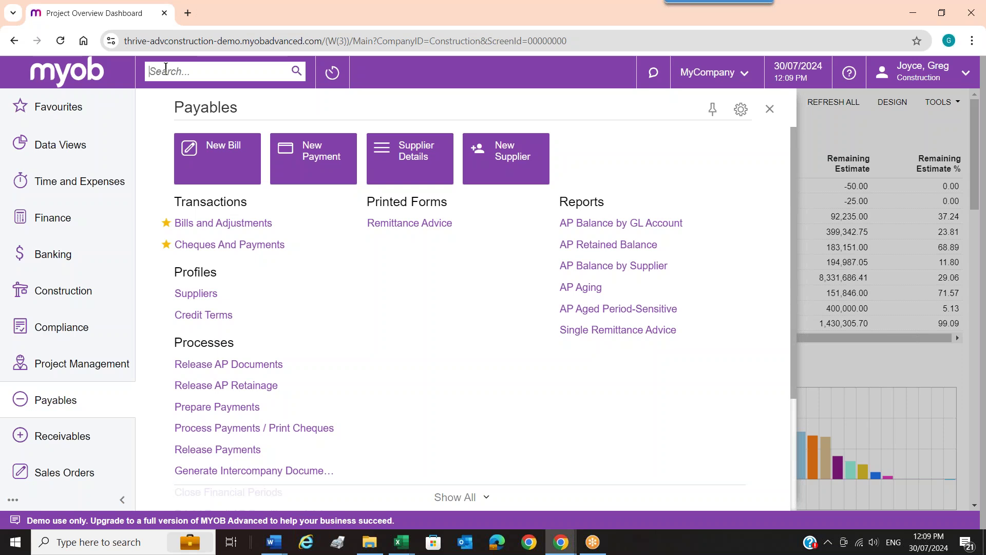
type("Compani")
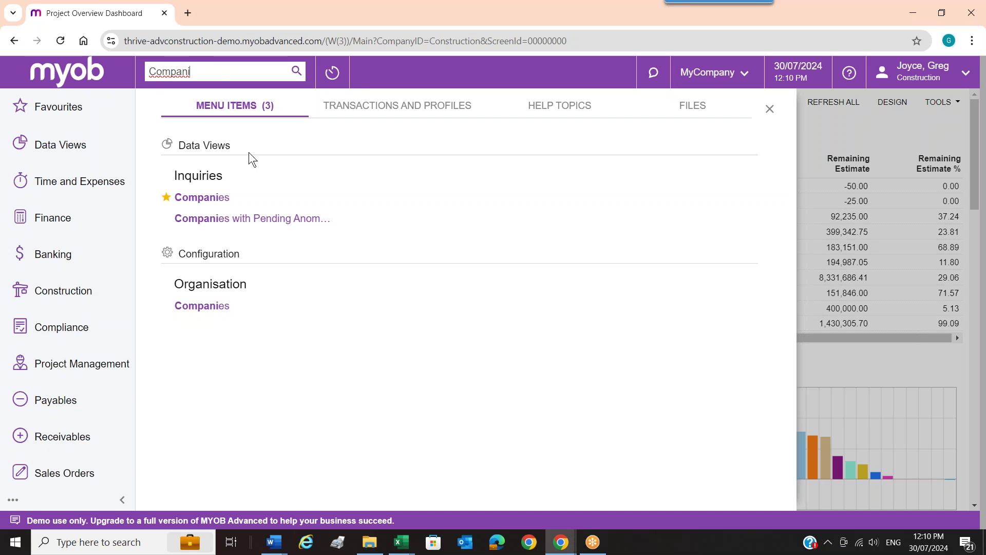
left_click(217, 204)
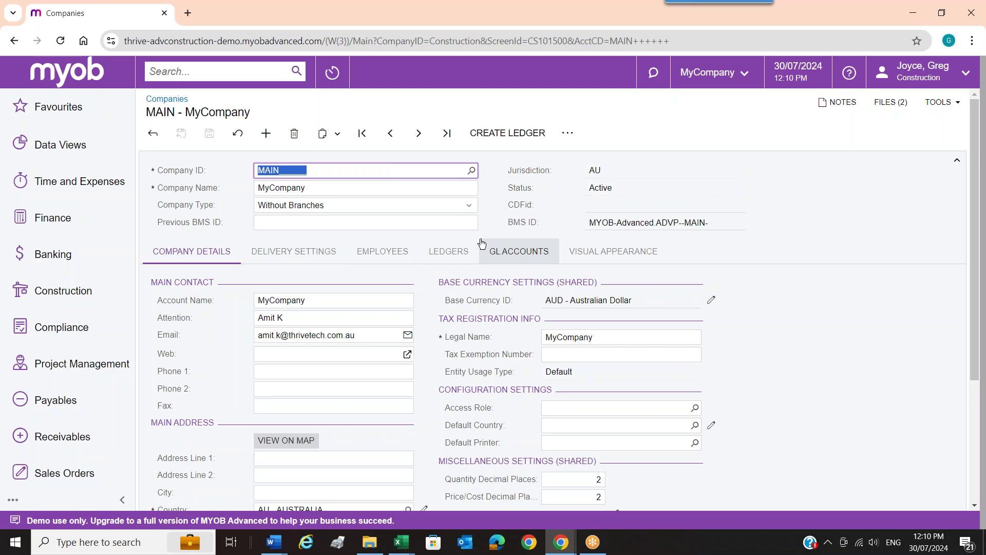
scroll(481, 243, "down", 3)
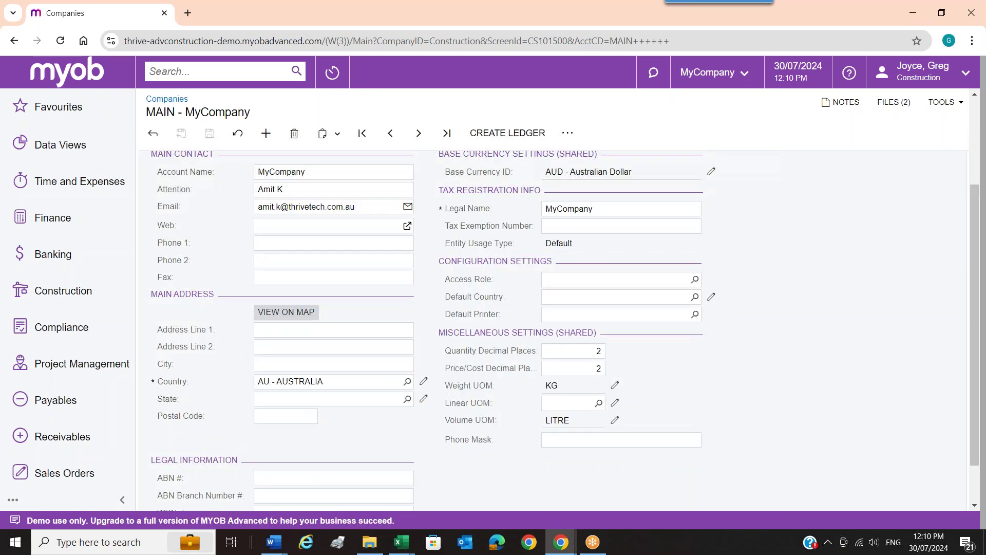
scroll(518, 251, "up", 3)
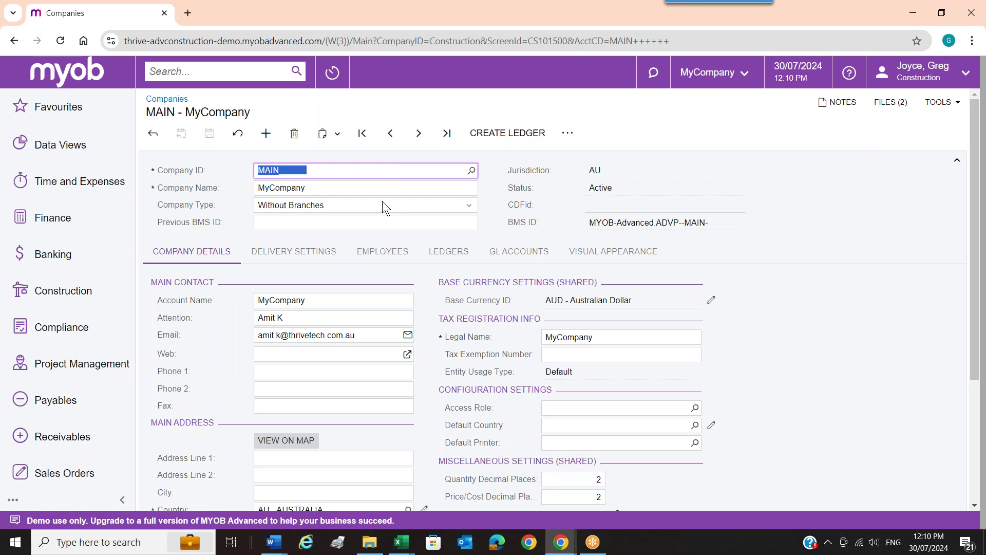
View the Favourites list and return to the home dashboard, dismissing the error message.
left_click(55, 111)
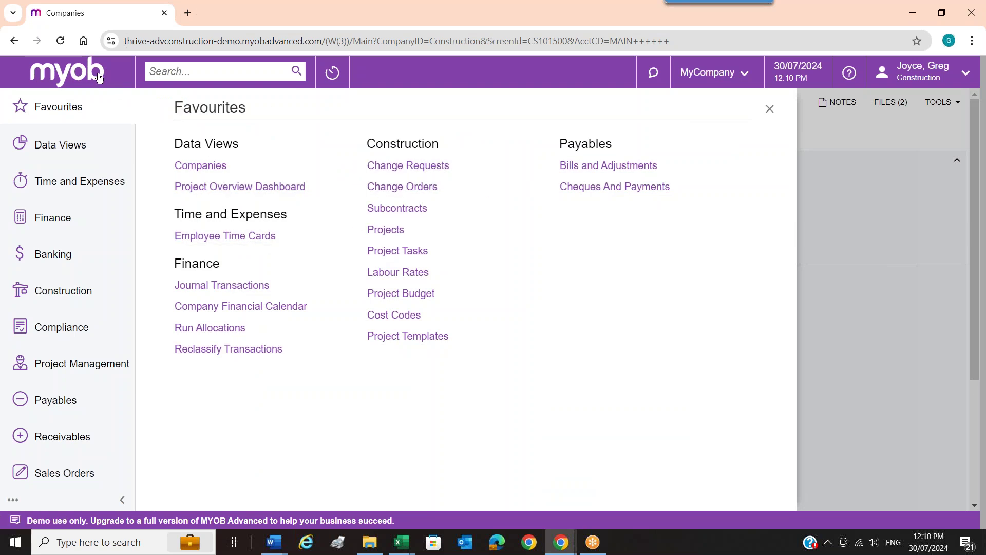
left_click(61, 144)
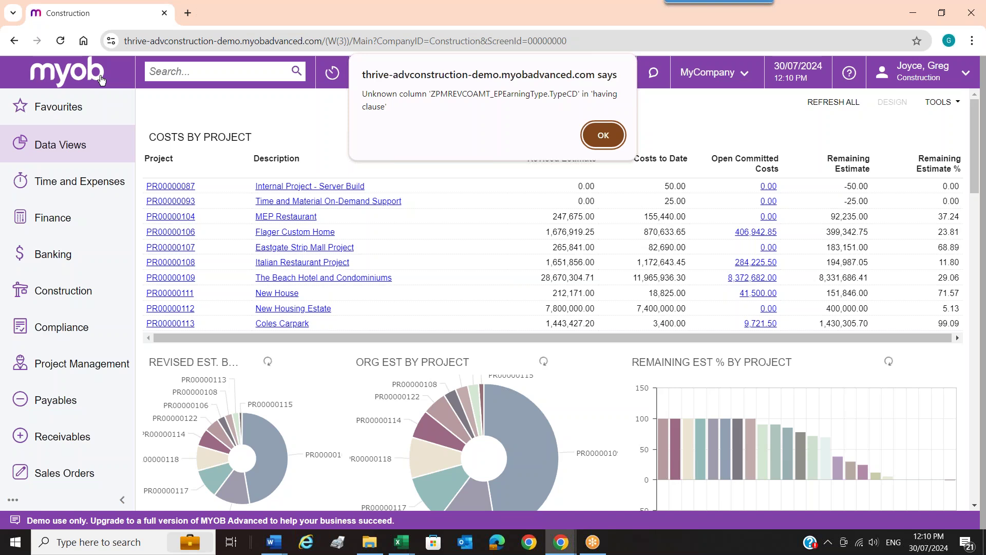
left_click(614, 133)
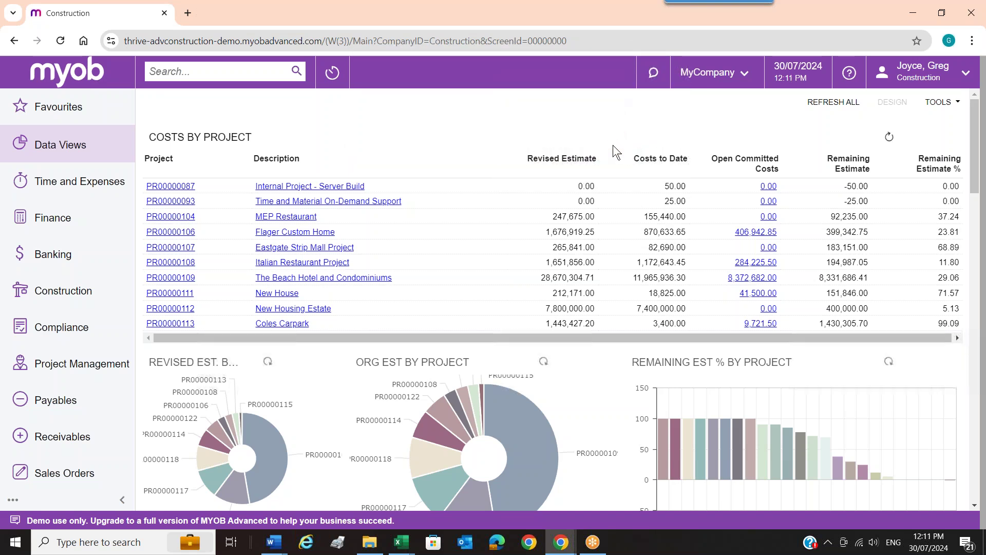
Open the dashboard's context help and review its activities, related information, form reference and Help Dashboard links.
left_click(849, 75)
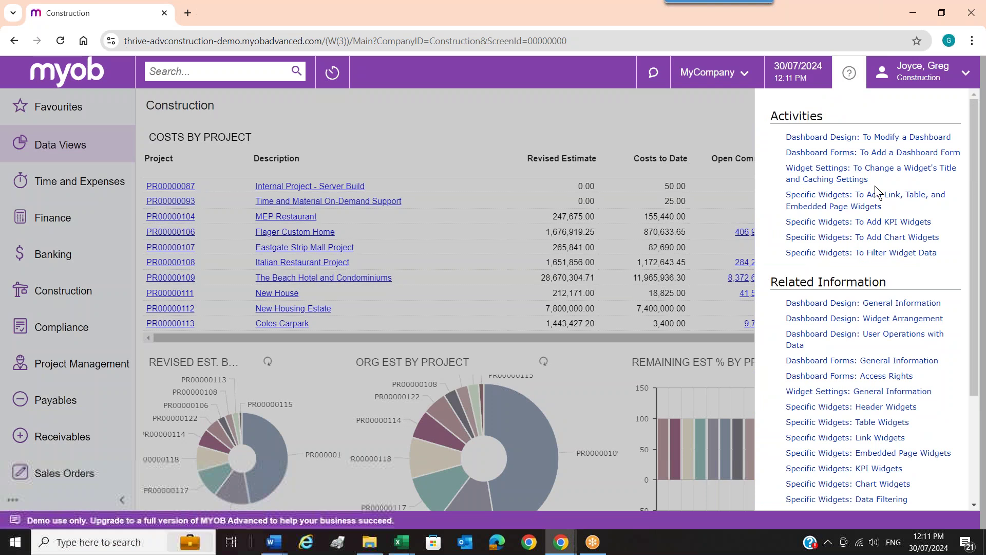
scroll(880, 193, "down", 3)
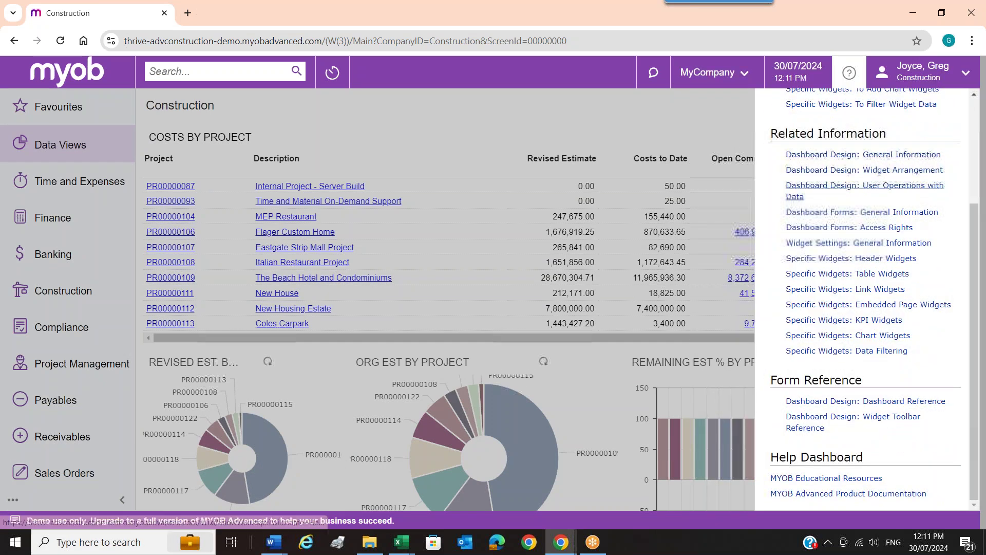
Close the dashboard help and open the New House project from the Costs by Project list.
scroll(880, 190, "up", 3)
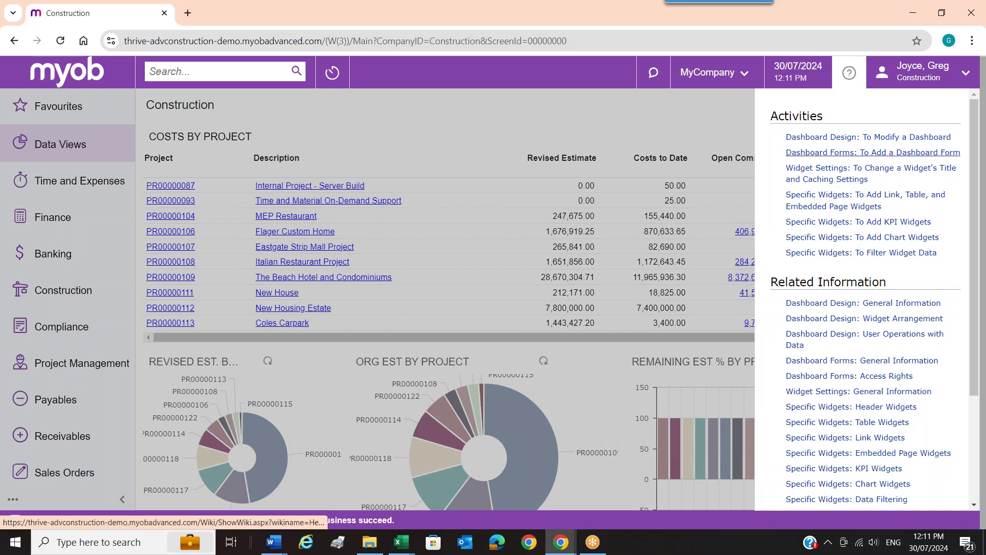
left_click(443, 101)
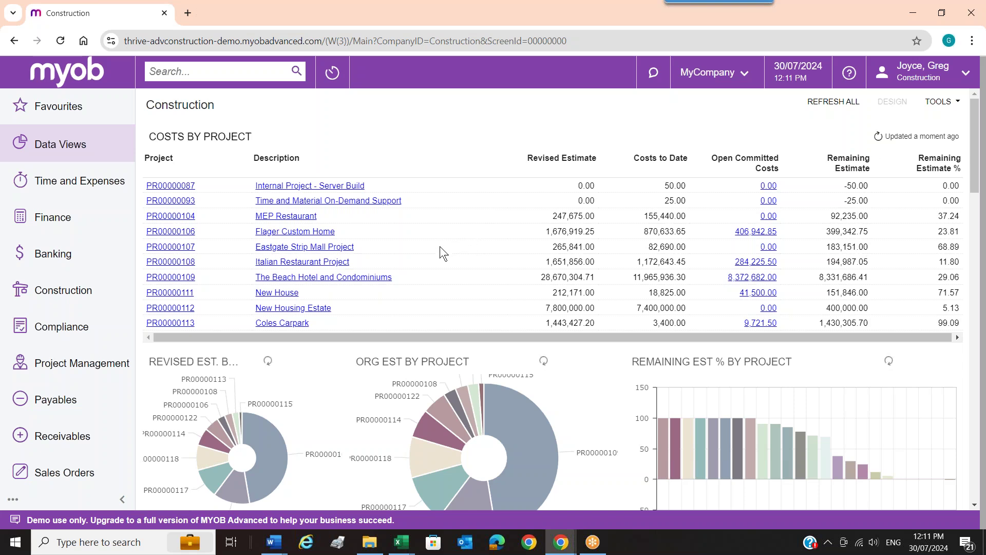
left_click(278, 292)
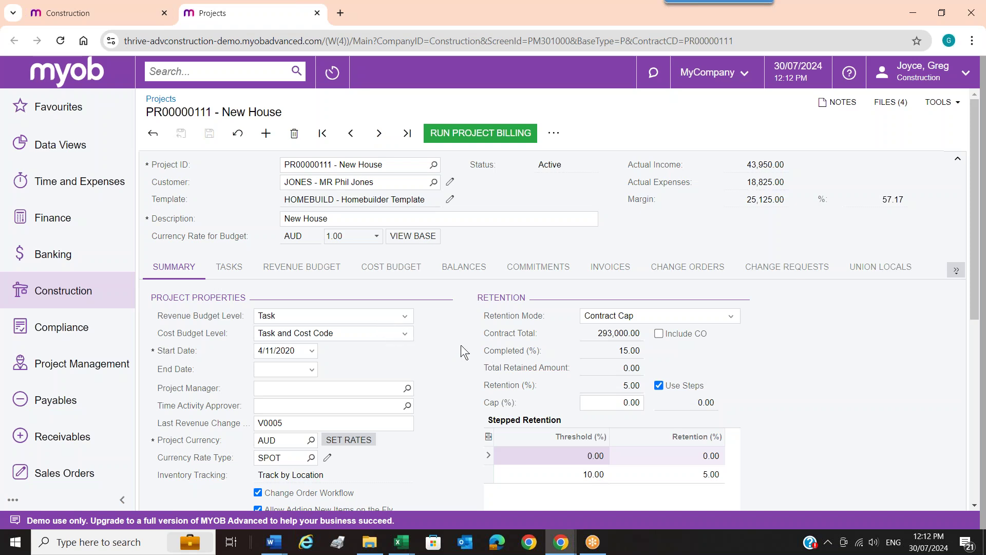
Review the project's summary properties and its billing and allocation settings, including the list of selectable billing rules.
scroll(453, 341, "down", 2)
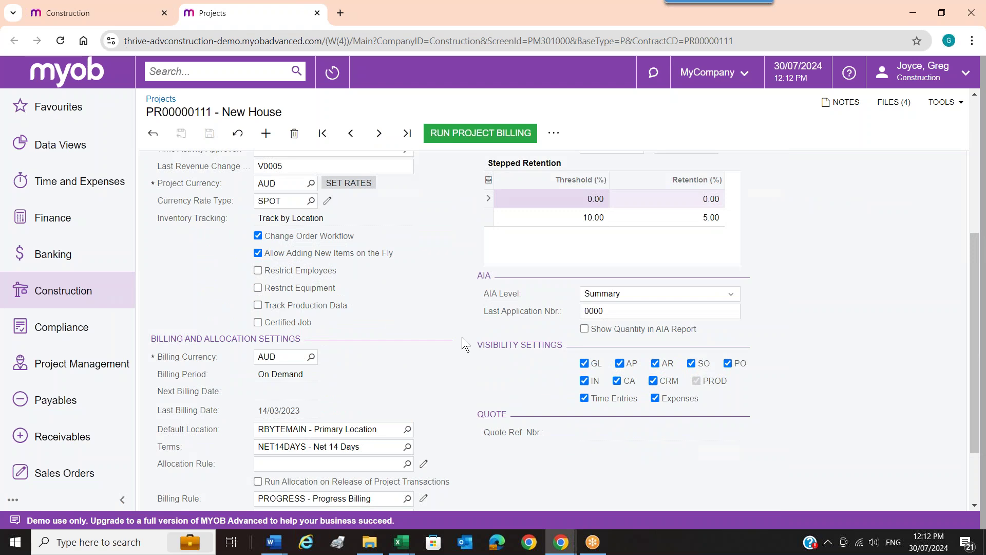
scroll(463, 339, "up", 3)
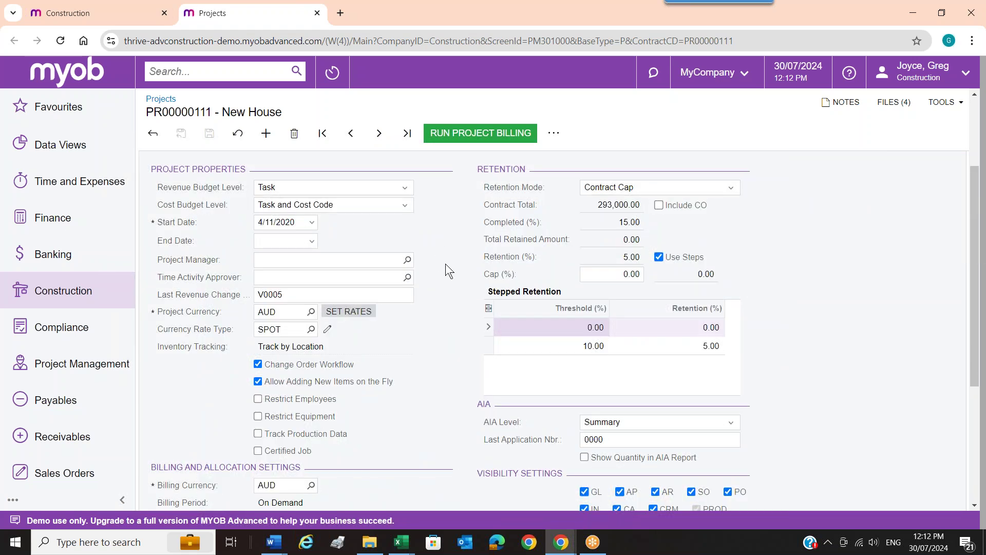
scroll(455, 269, "down", 5)
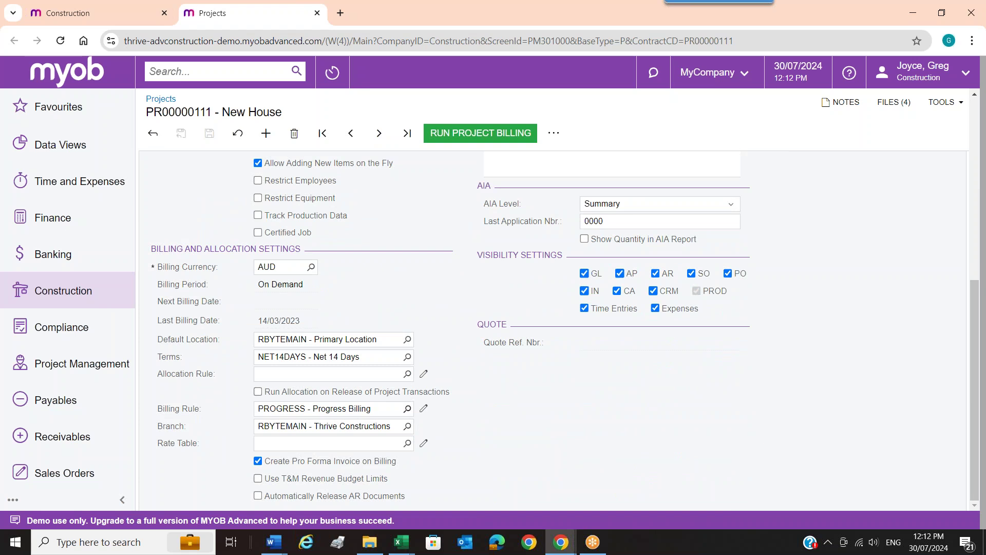
left_click(408, 408)
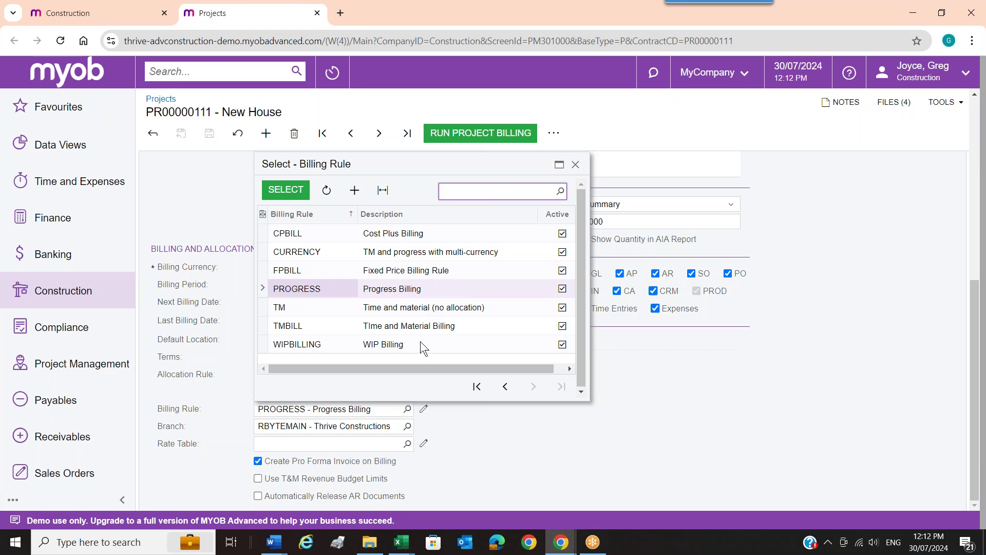
left_click(691, 379)
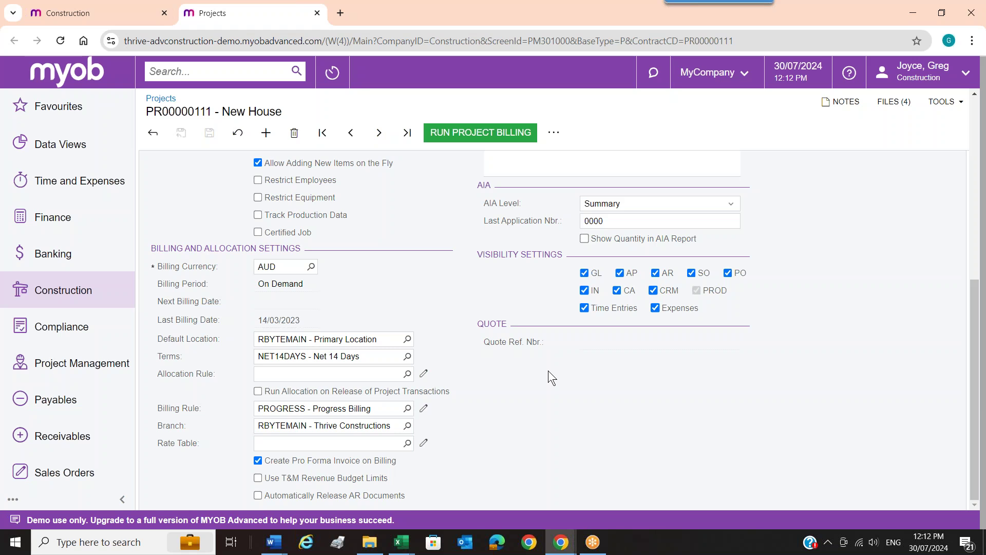
View the retention mode options in the project summary, keeping Contract Cap selected.
scroll(569, 292, "up", 5)
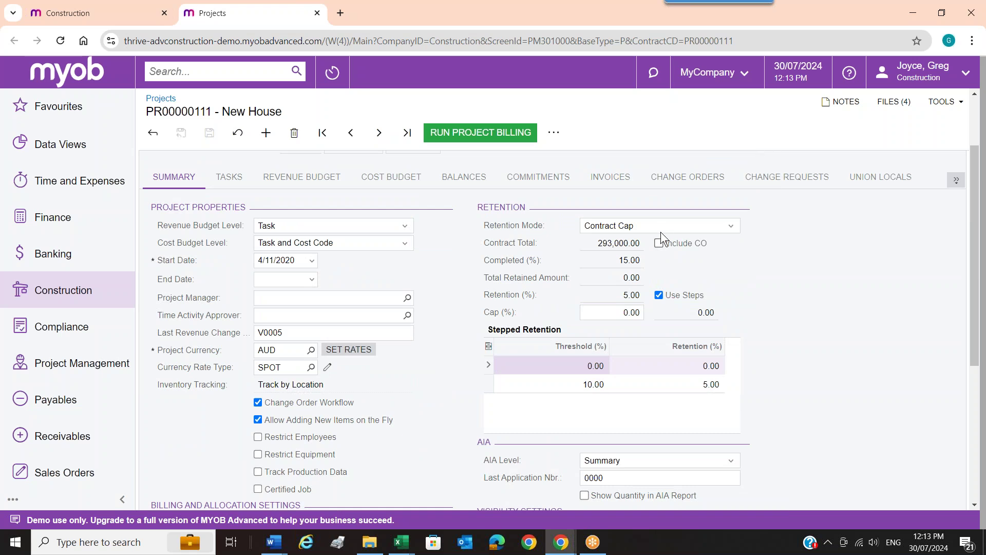
left_click(733, 227)
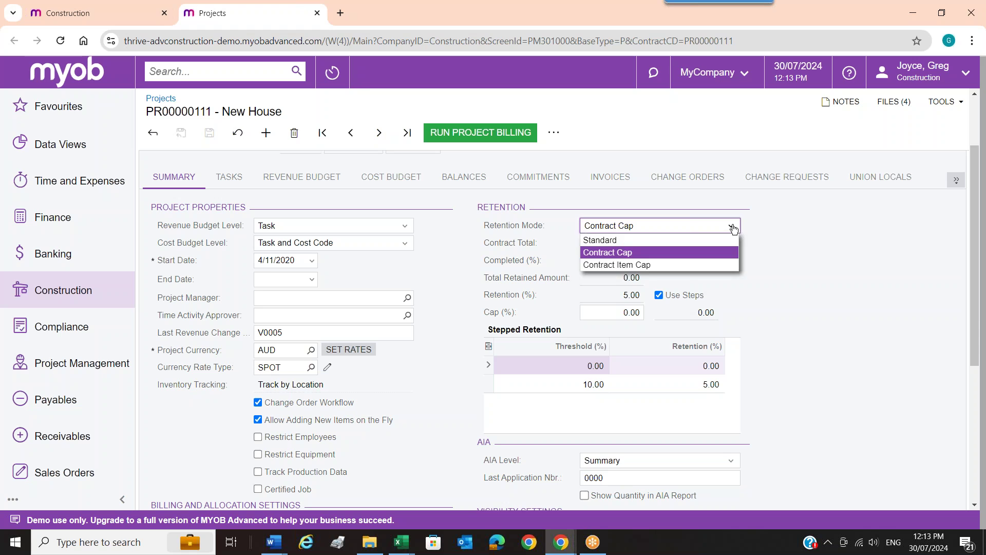
left_click(775, 236)
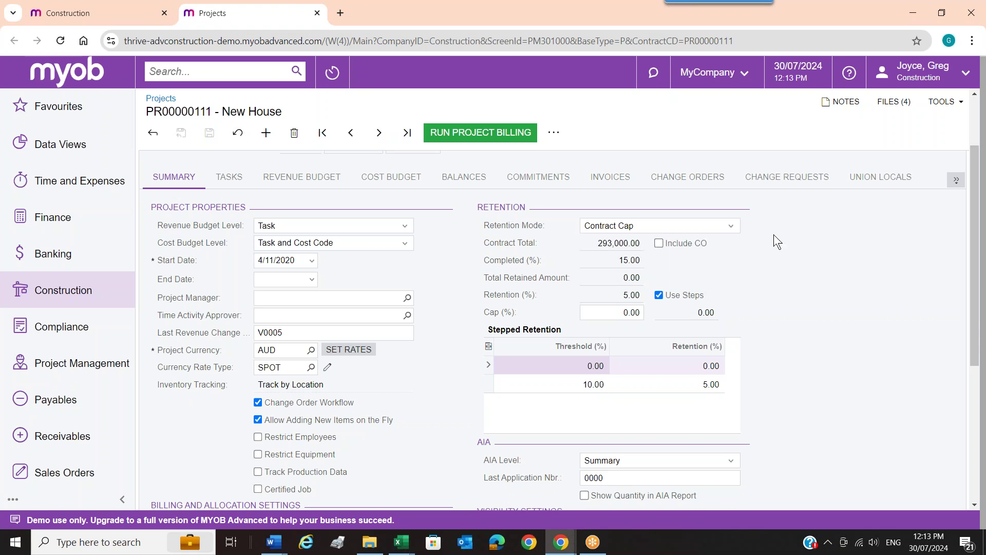
scroll(774, 234, "up", 2)
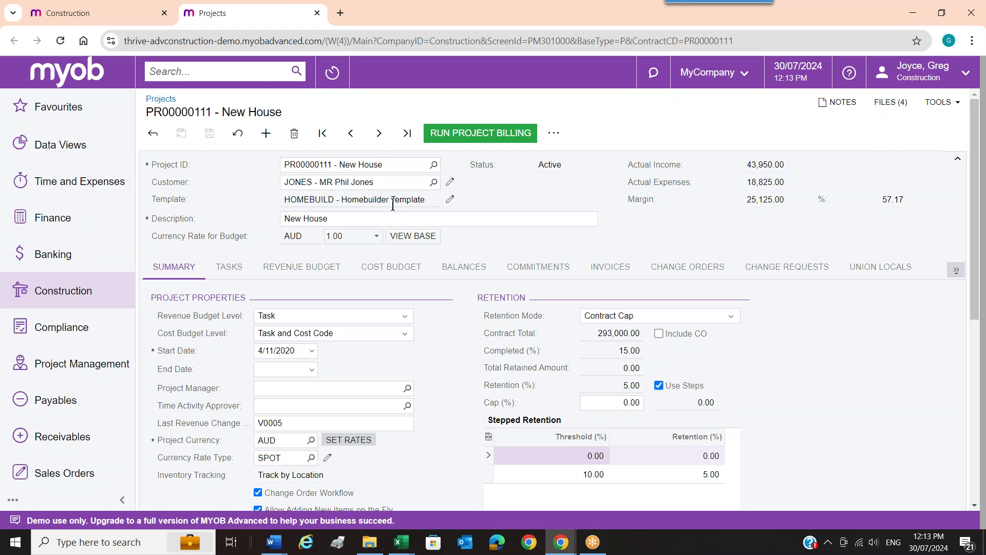
Open the project's Homebuilder template and view the list of available project templates.
left_click(450, 201)
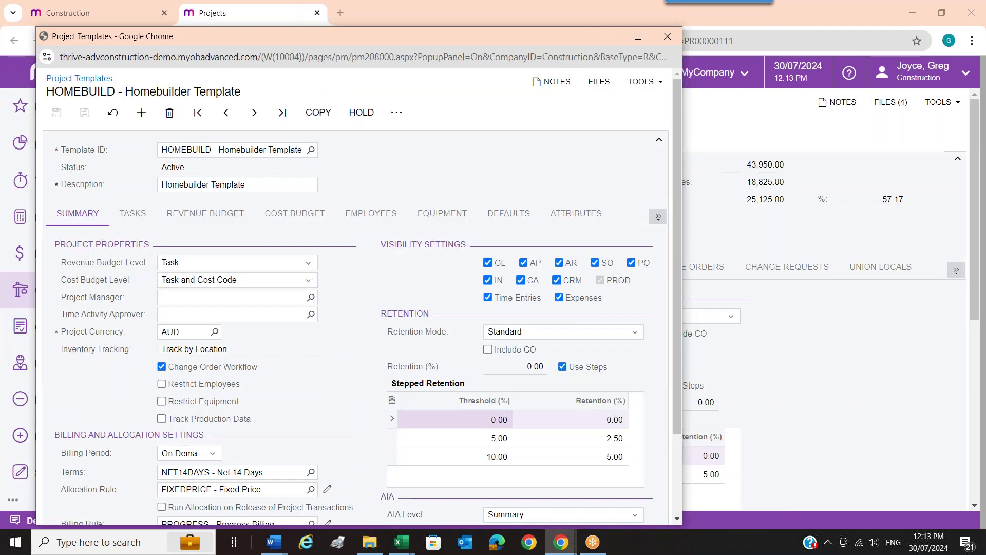
left_click(311, 150)
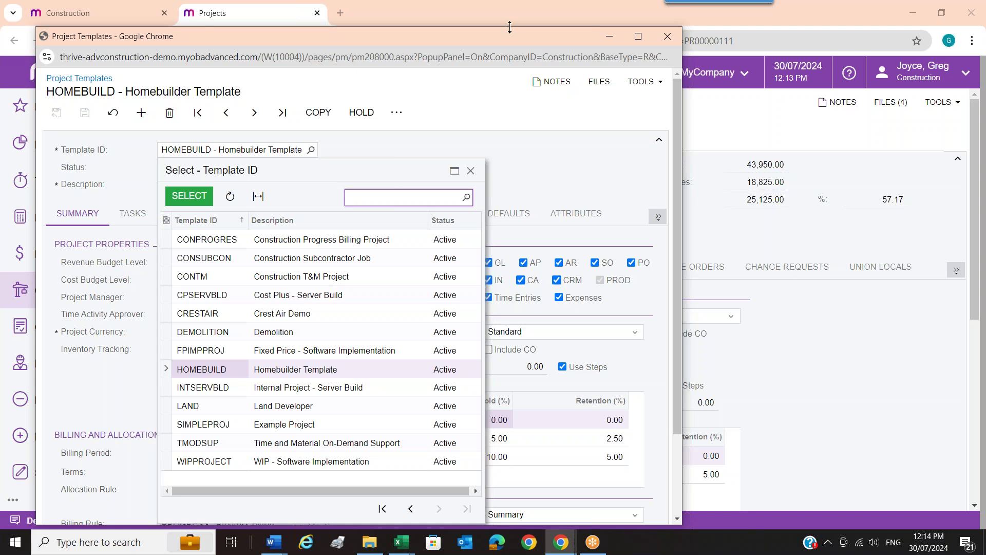
left_click(471, 170)
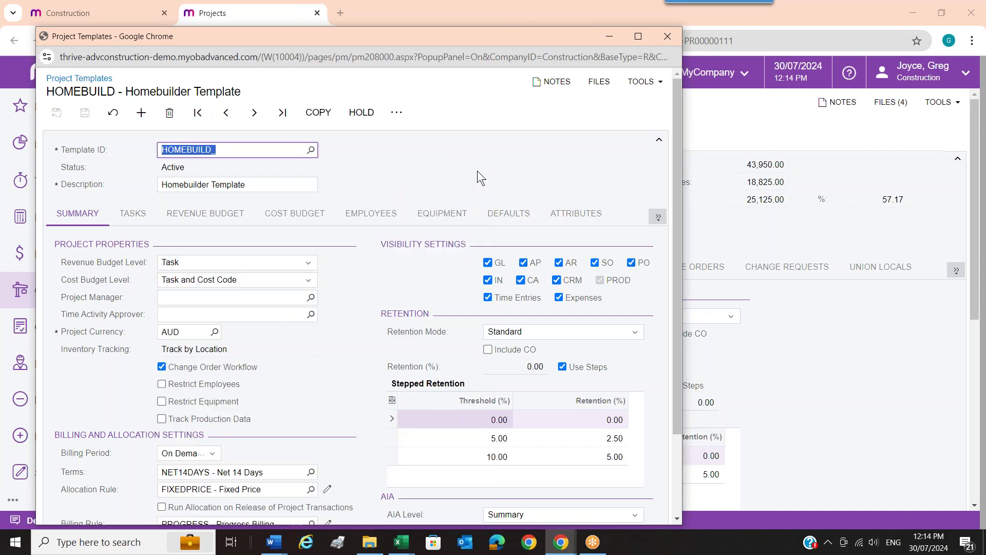
Review the Homebuilder template's tasks and revenue budget and close the template window.
left_click(143, 219)
left_click(212, 219)
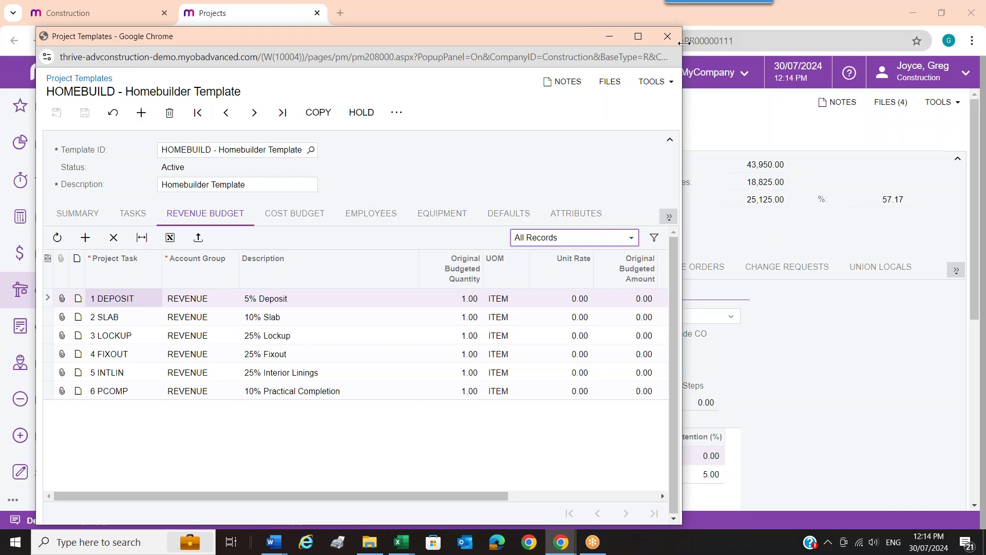
left_click(668, 37)
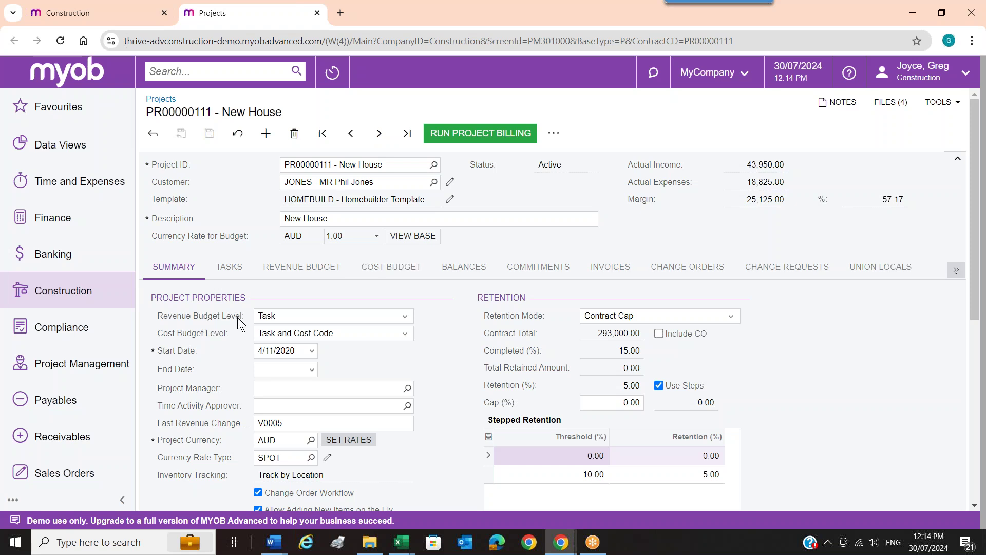
Open the New House project's tasks and review its cost tasks and revenue tasks.
left_click(229, 270)
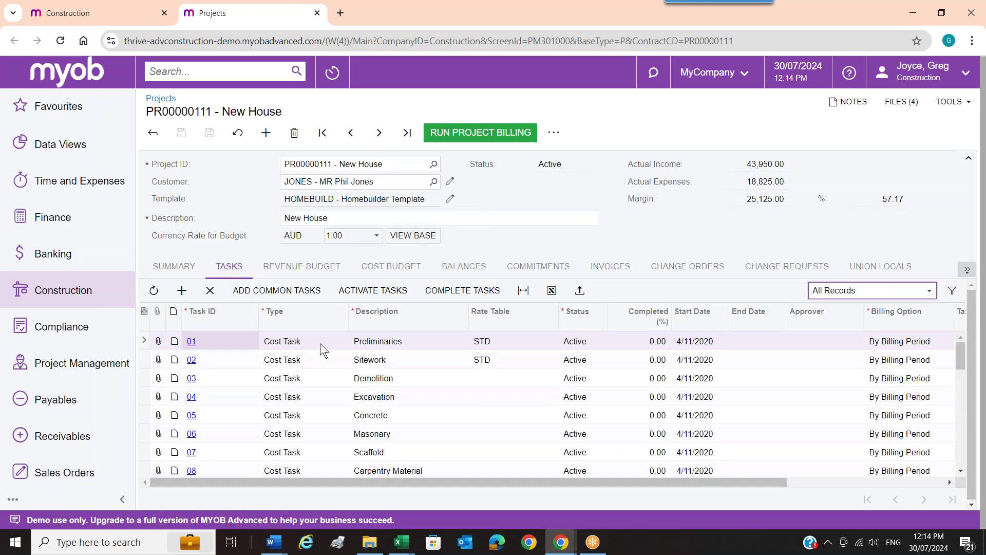
scroll(320, 343, "down", 2)
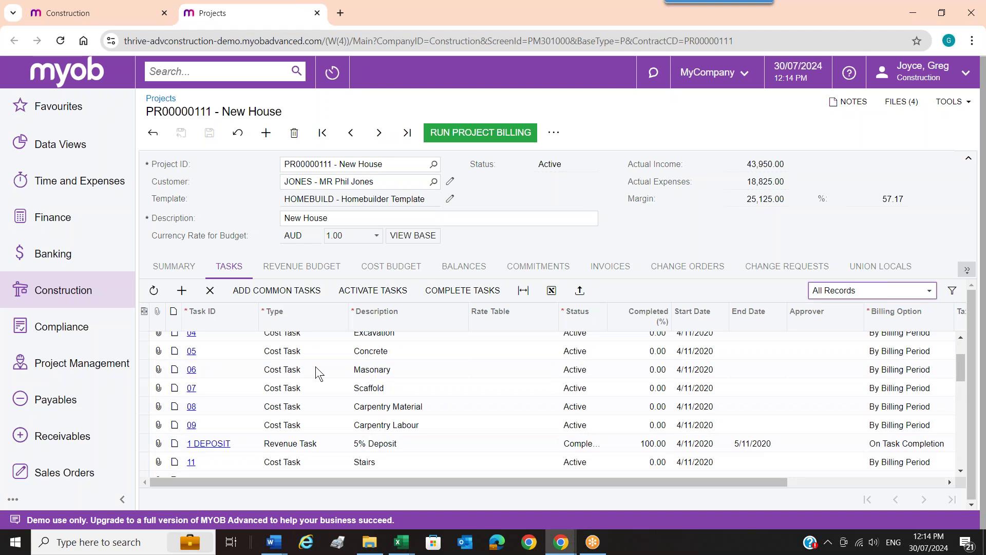
scroll(311, 365, "up", 3)
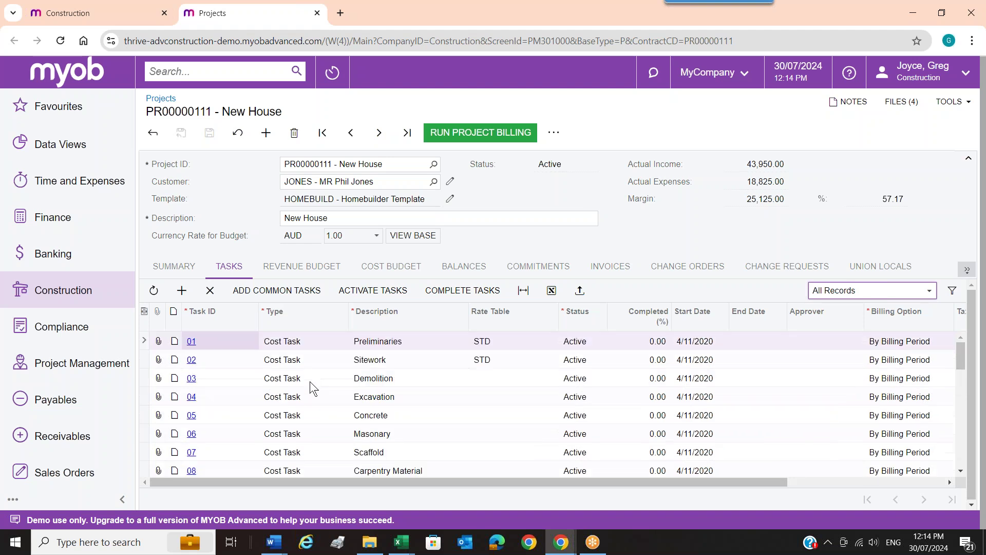
scroll(319, 384, "down", 5)
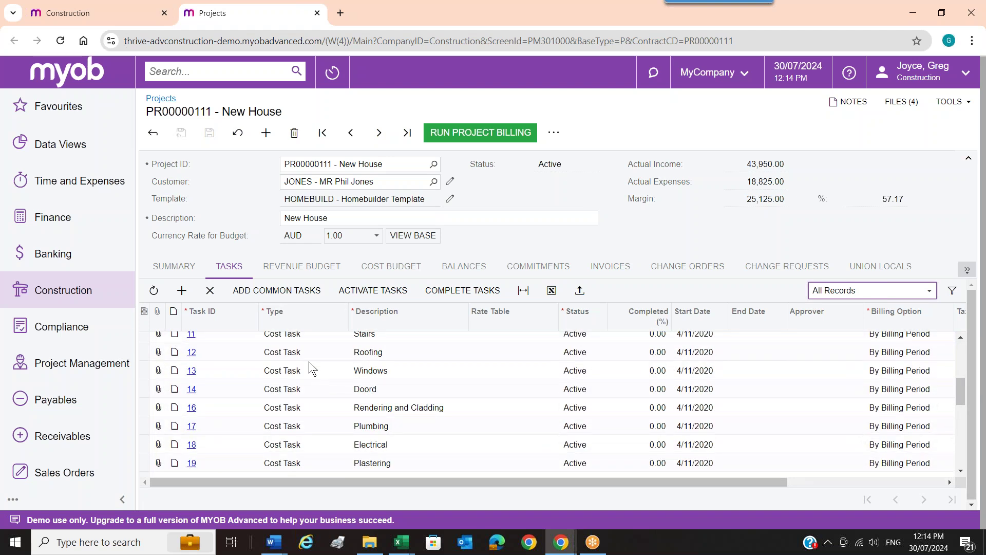
scroll(309, 363, "up", 2)
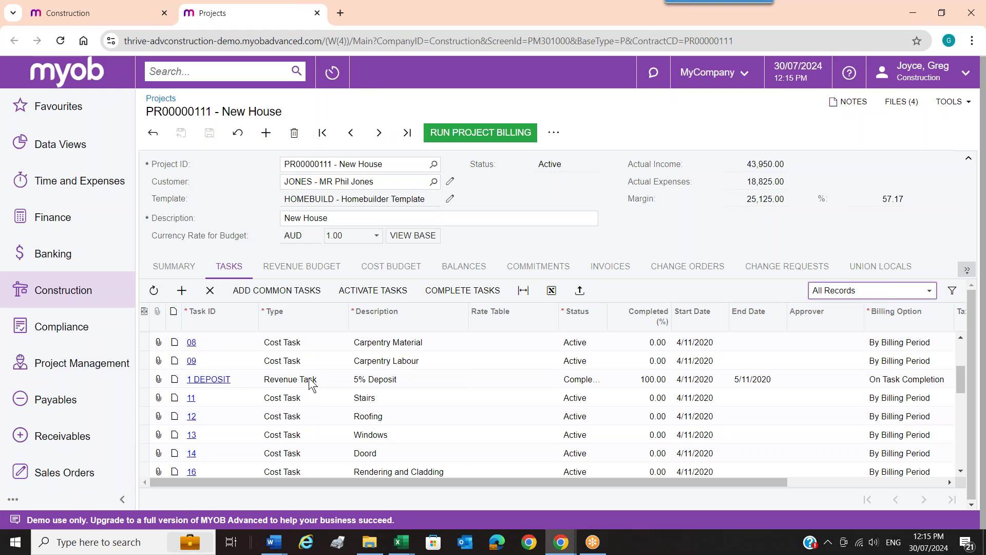
scroll(311, 383, "up", 3)
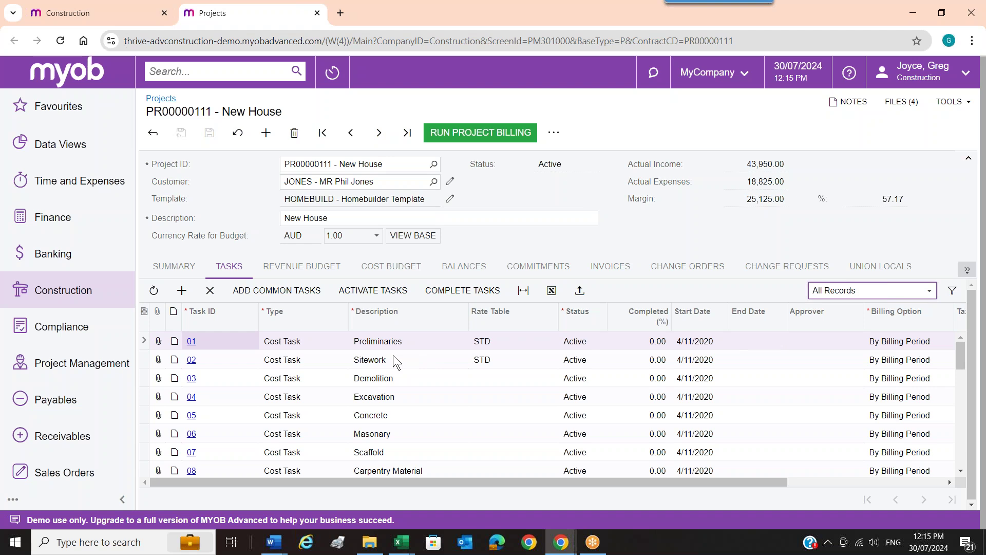
Examine the columns that can be added to the task list and cancel the column configuration.
left_click(145, 313)
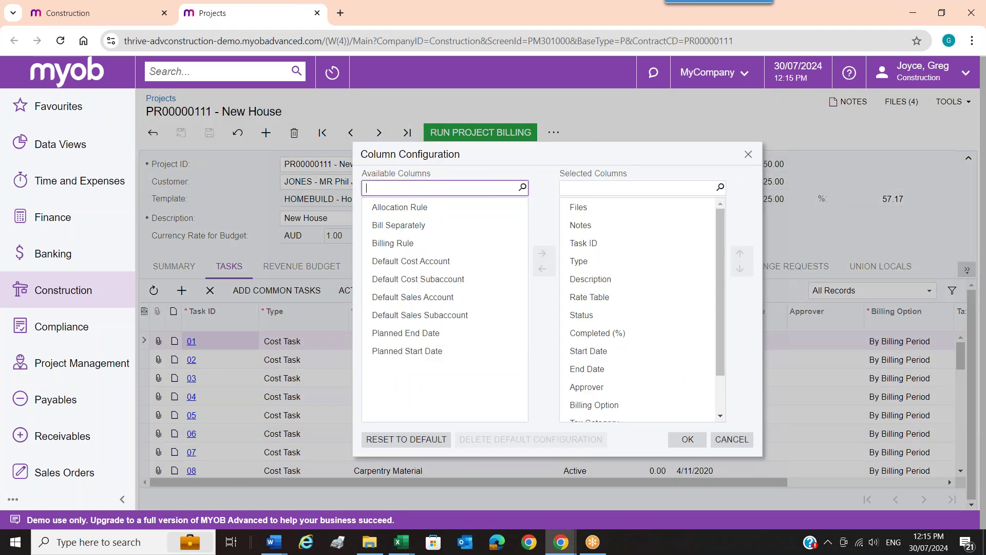
left_click(443, 298)
left_click(501, 297)
left_click(732, 440)
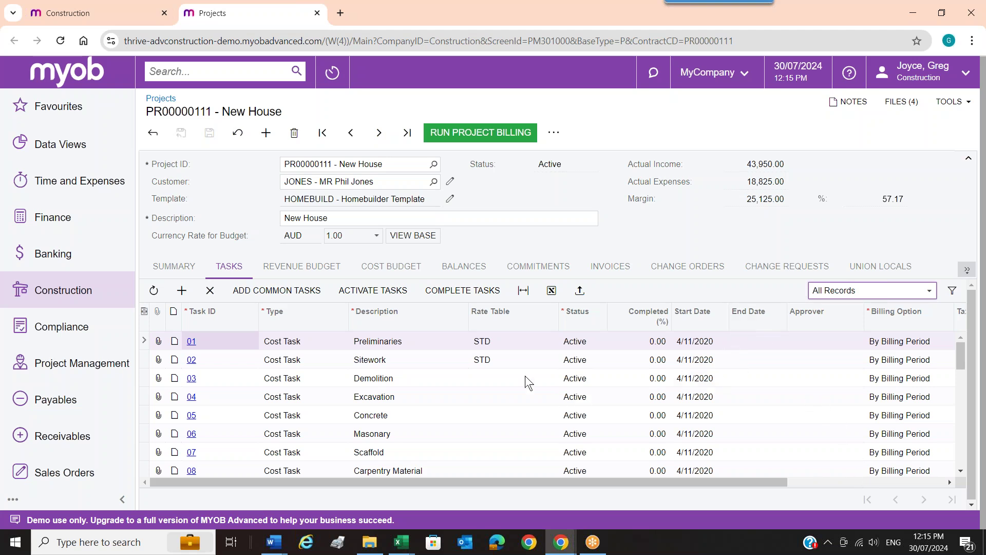
Review the project's revenue budget lines from the deposit through the additional landscaping and roadworks variations.
left_click(306, 271)
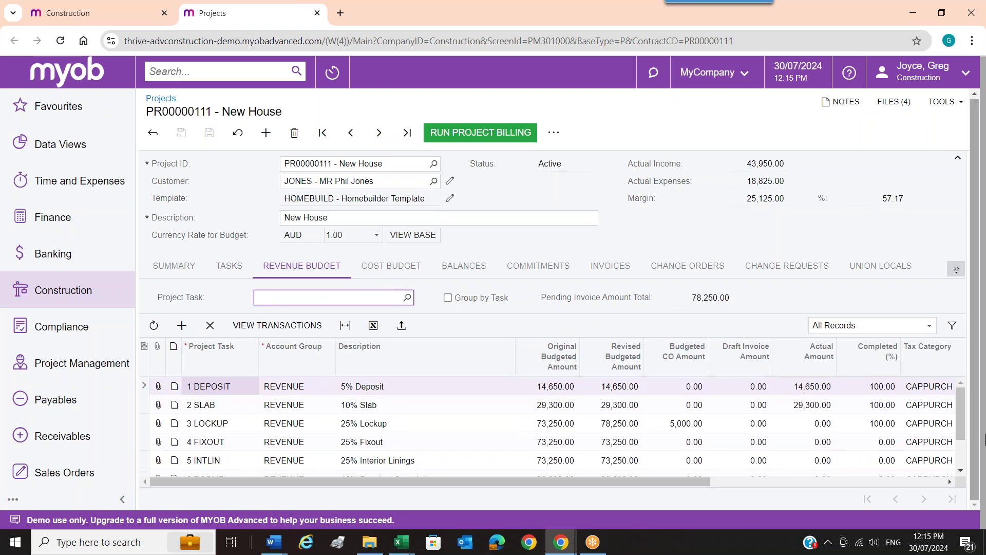
left_click(961, 454)
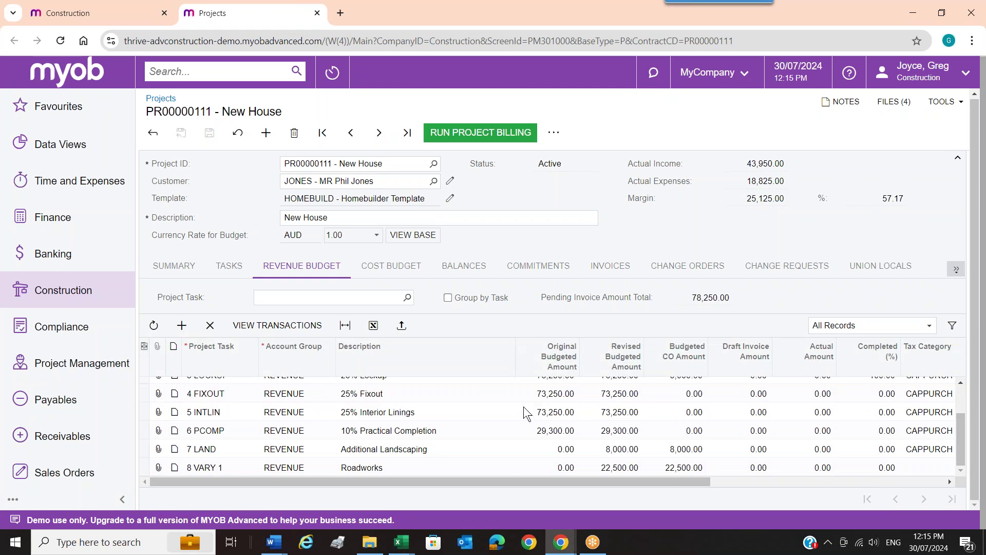
scroll(502, 418, "up", 2)
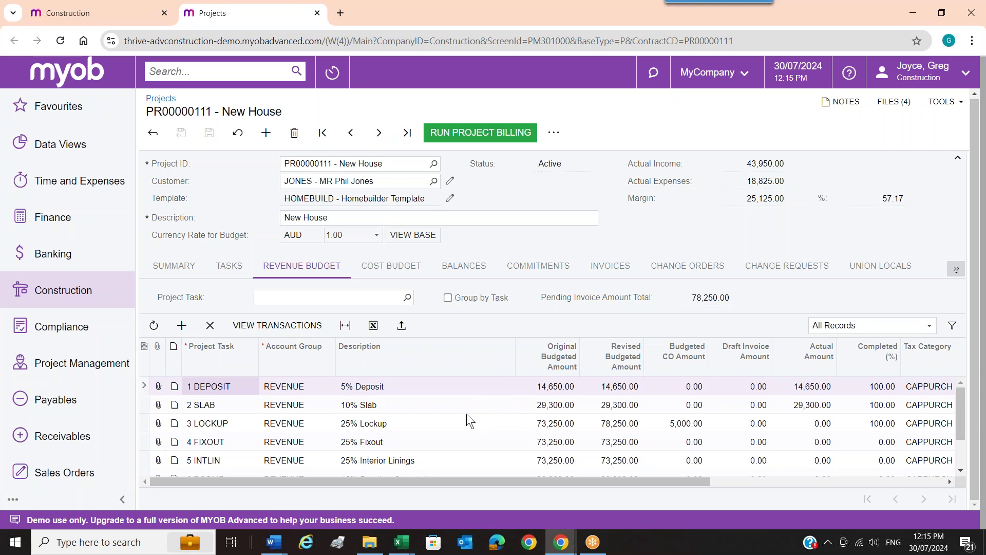
scroll(460, 403, "down", 2)
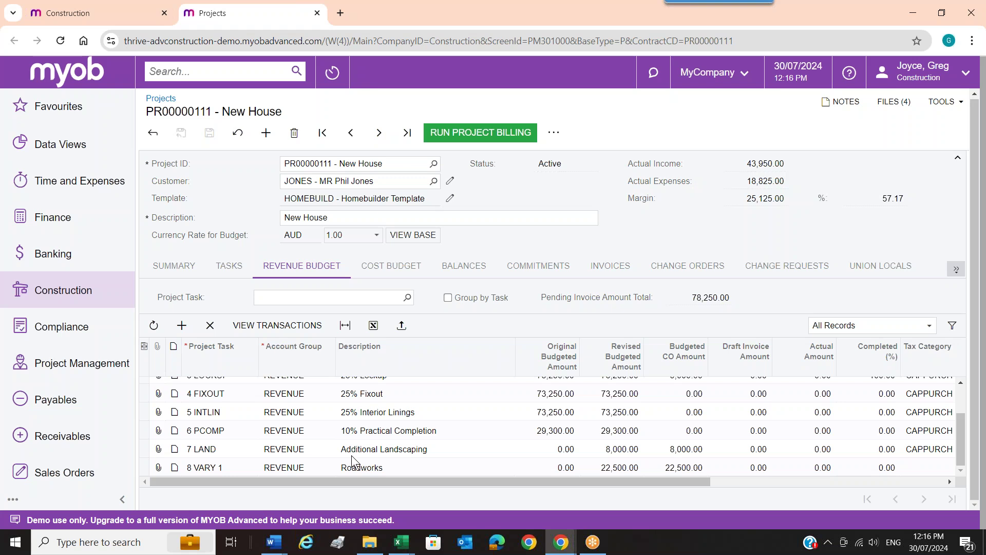
scroll(399, 465, "up", 2)
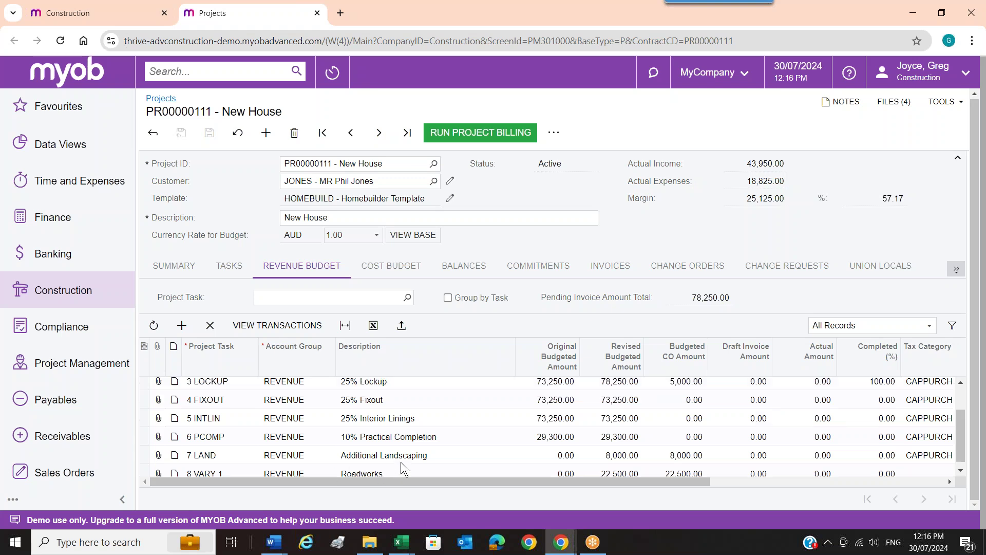
scroll(417, 433, "down", 2)
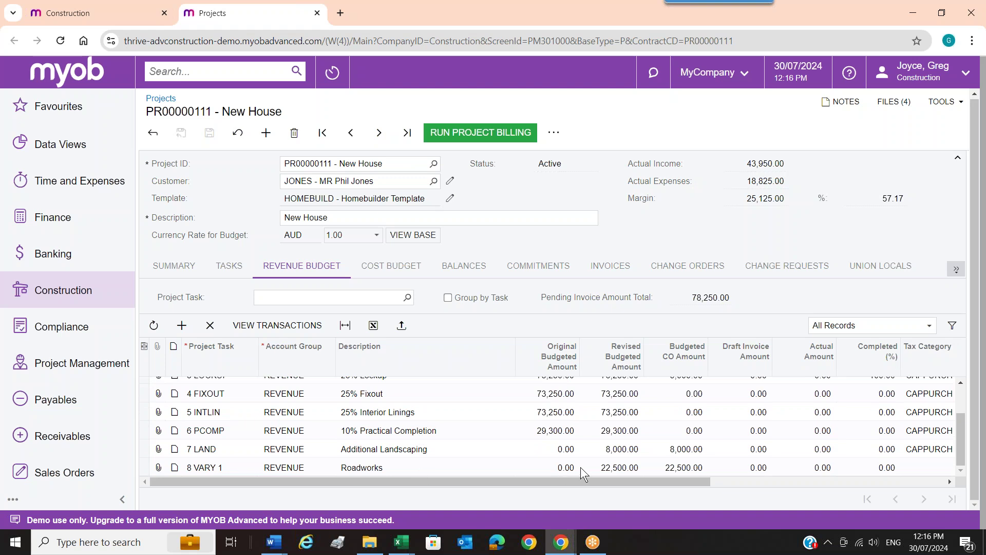
scroll(581, 467, "up", 2)
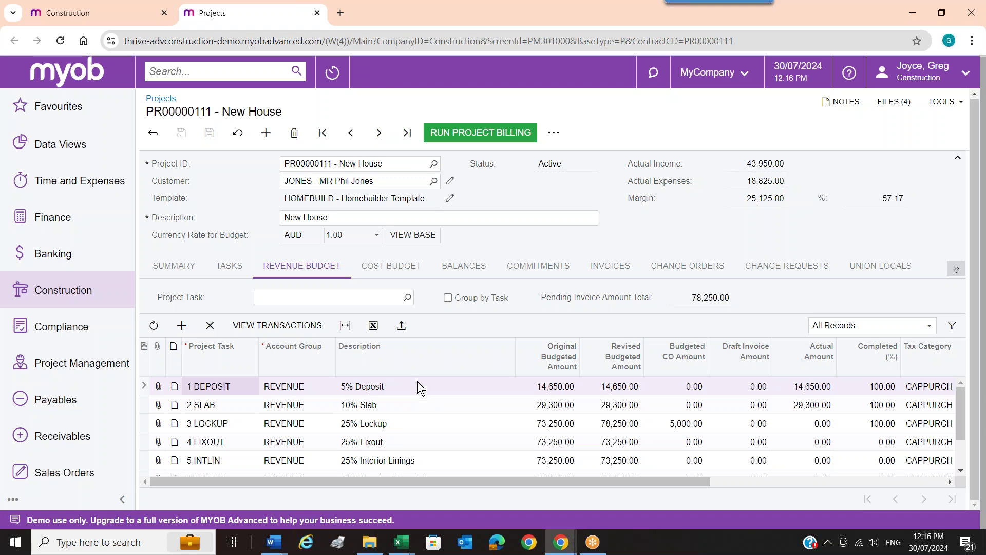
View the project's cost budget, switching back to the revenue budget once for comparison.
left_click(407, 270)
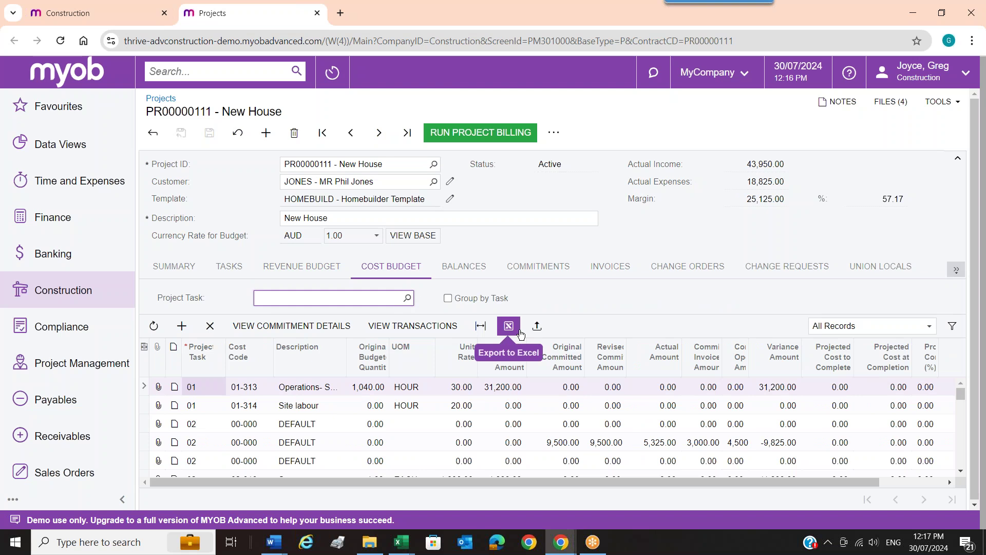
left_click(289, 265)
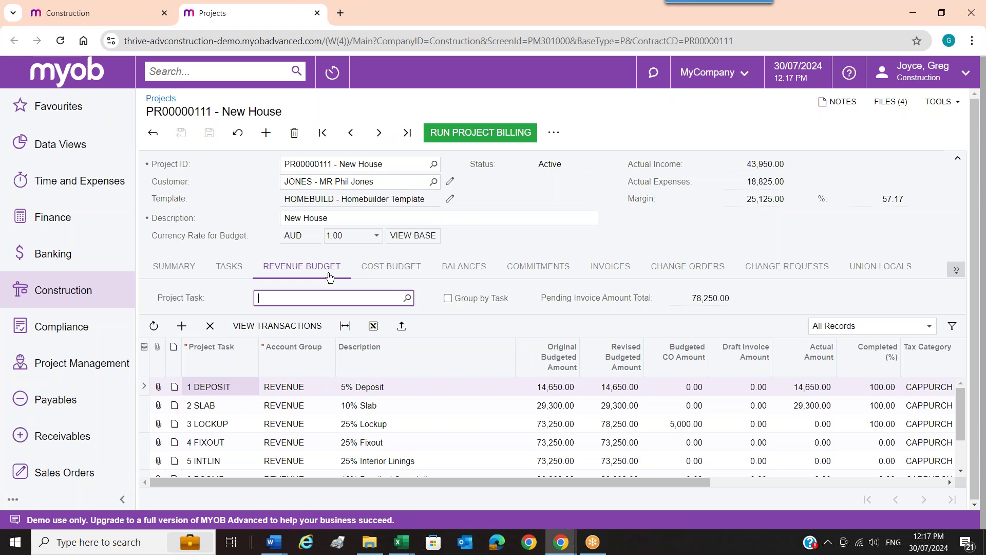
left_click(389, 266)
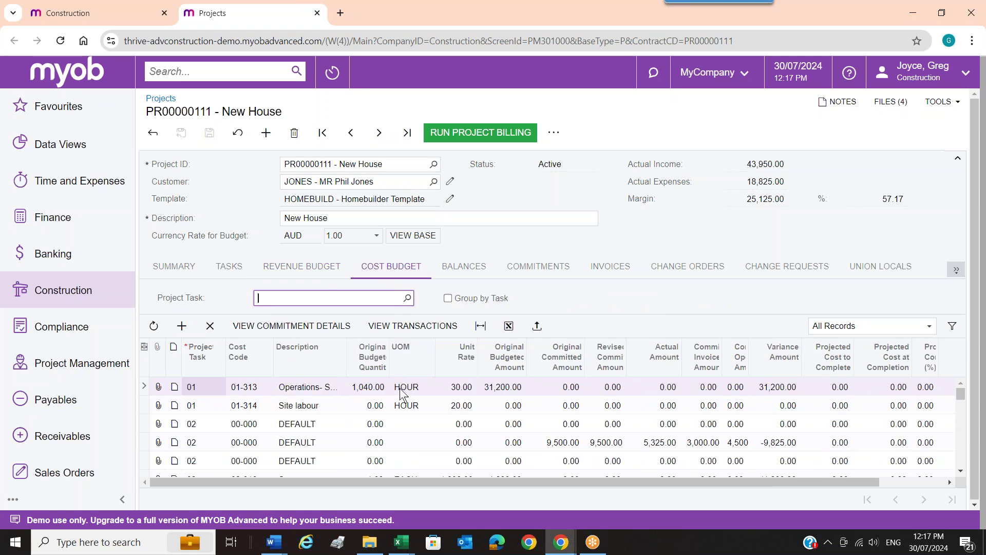
Examine the New House project's cost budget lines from site labour down to frame carpentry, comparing original, committed, actual and variance amounts.
scroll(399, 390, "down", 3)
scroll(386, 389, "up", 3)
scroll(249, 388, "down", 3)
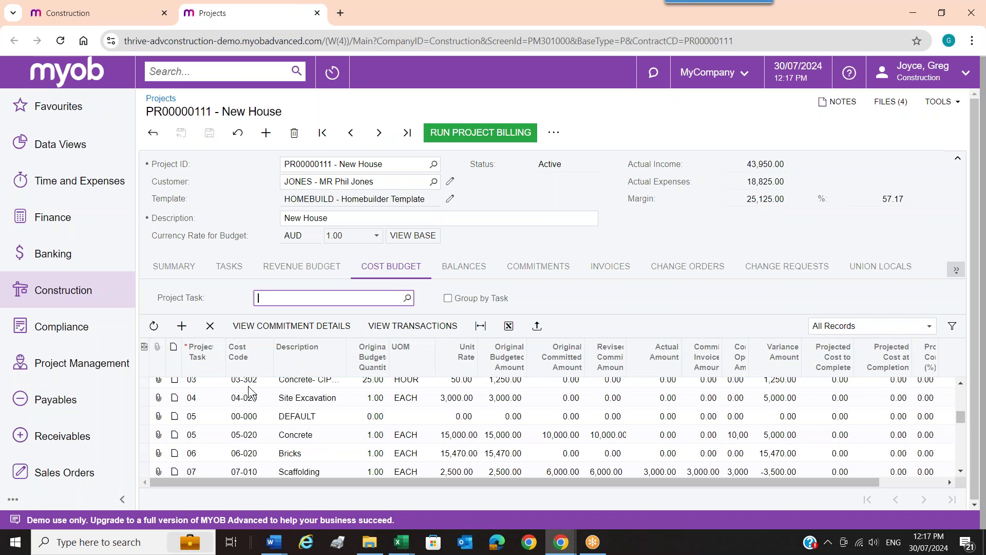
scroll(248, 386, "down", 3)
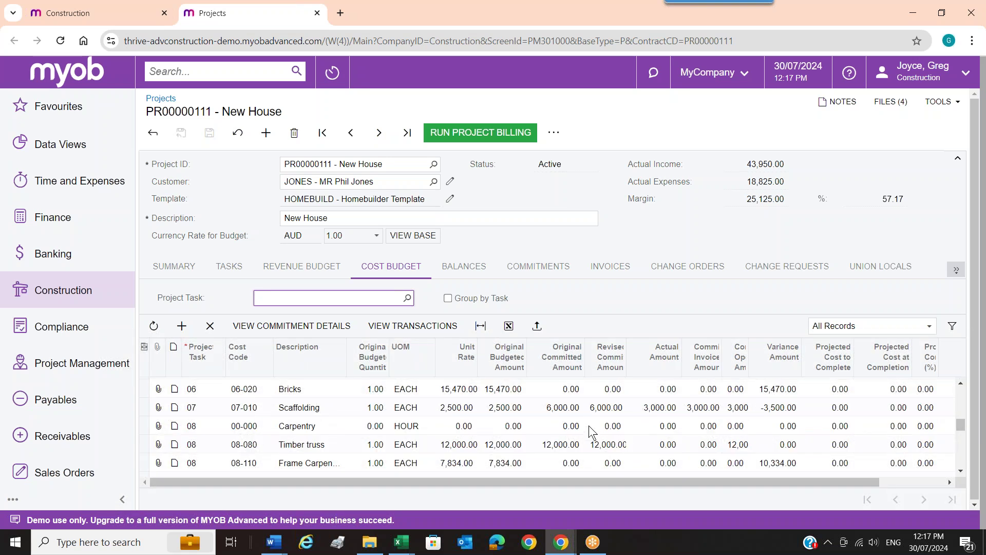
scroll(467, 415, "up", 6)
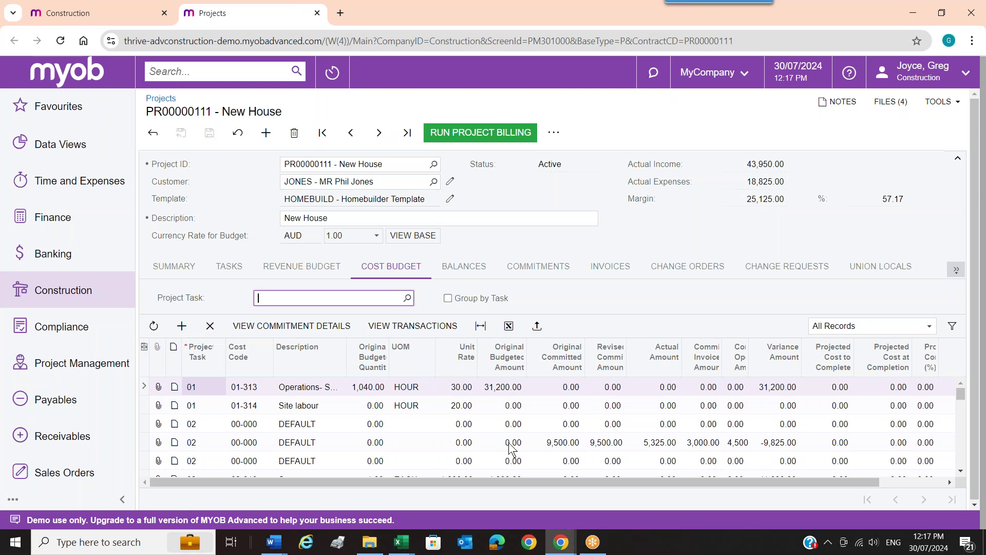
scroll(511, 449, "down", 3)
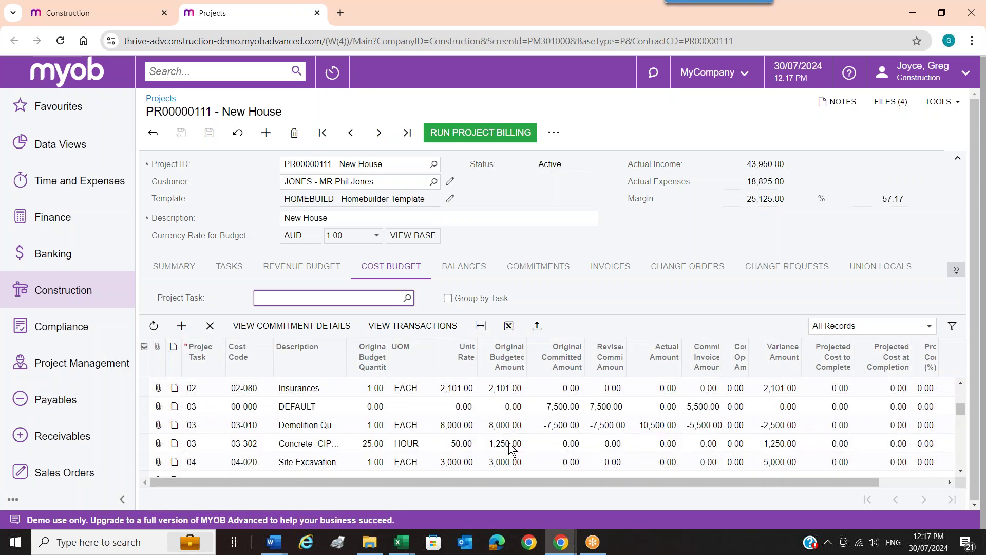
scroll(511, 448, "down", 3)
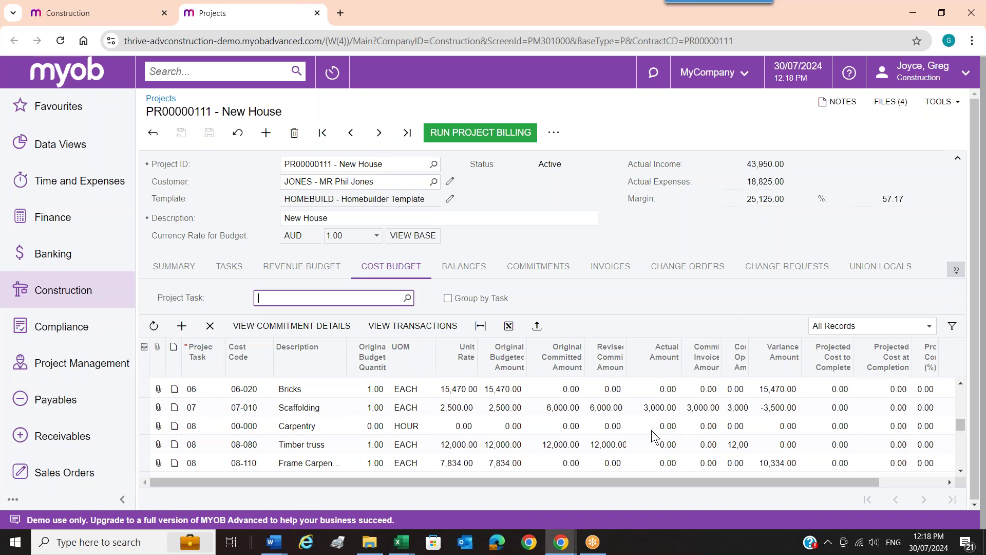
scroll(657, 432, "up", 3)
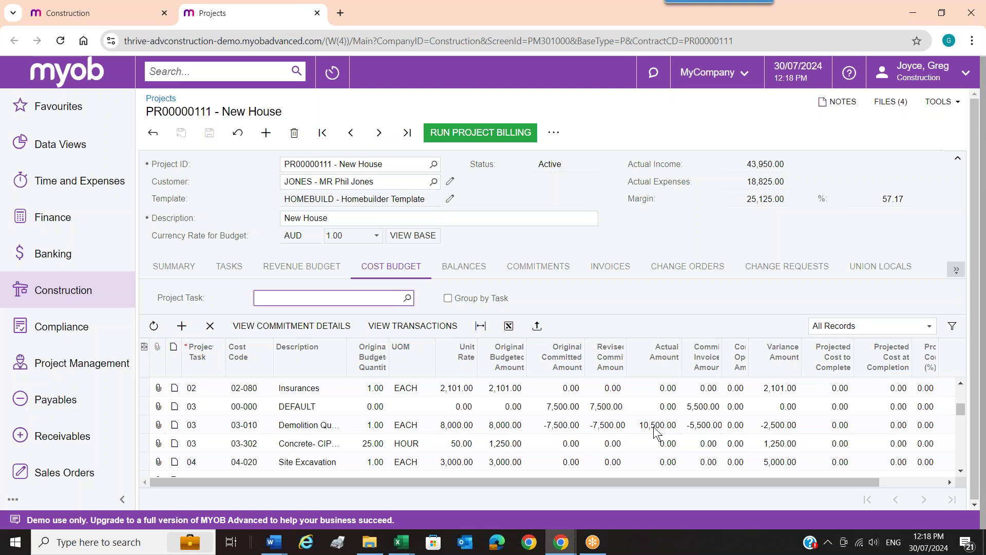
scroll(655, 428, "up", 5)
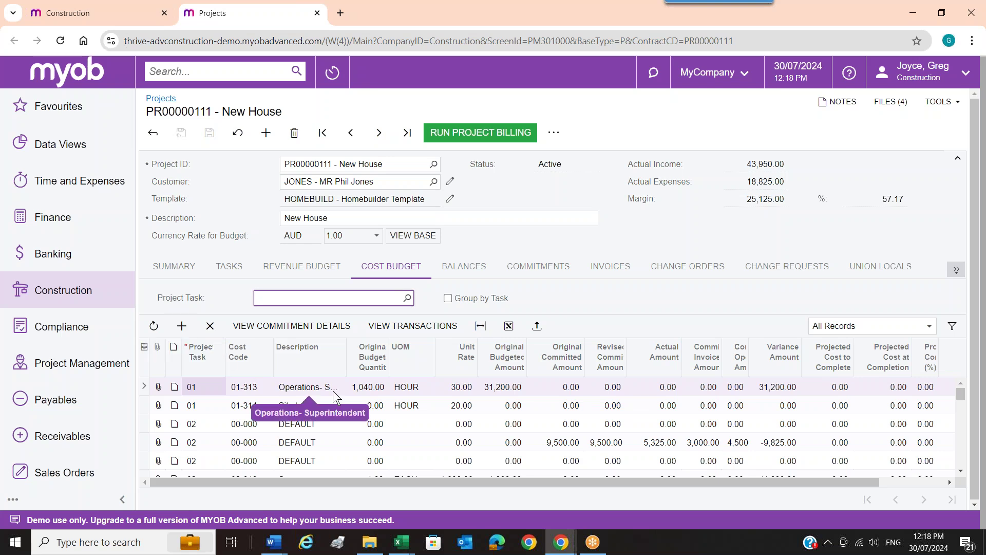
View the project's balances by account group, and open the attached Concrete Plan.pdf before closing the project's file list.
left_click(472, 272)
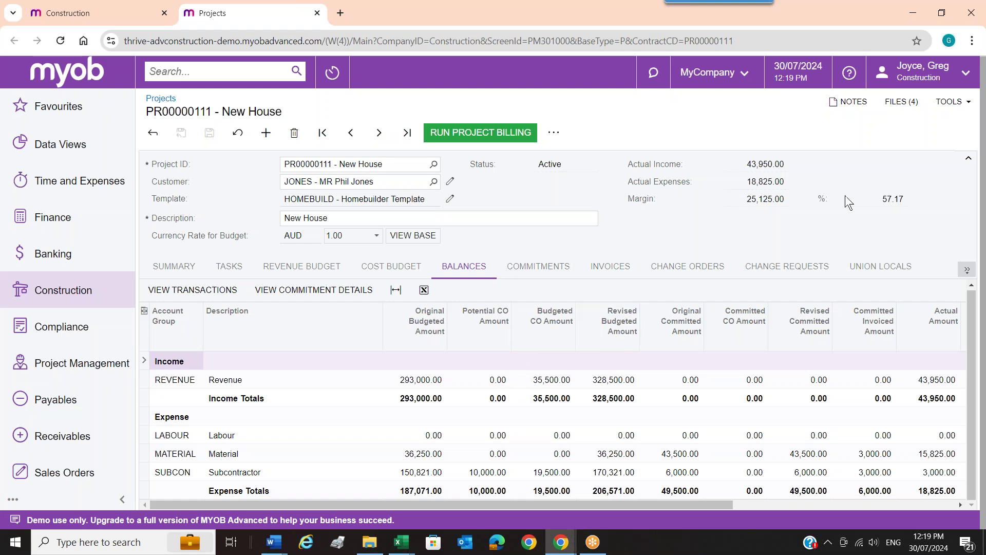
left_click(908, 111)
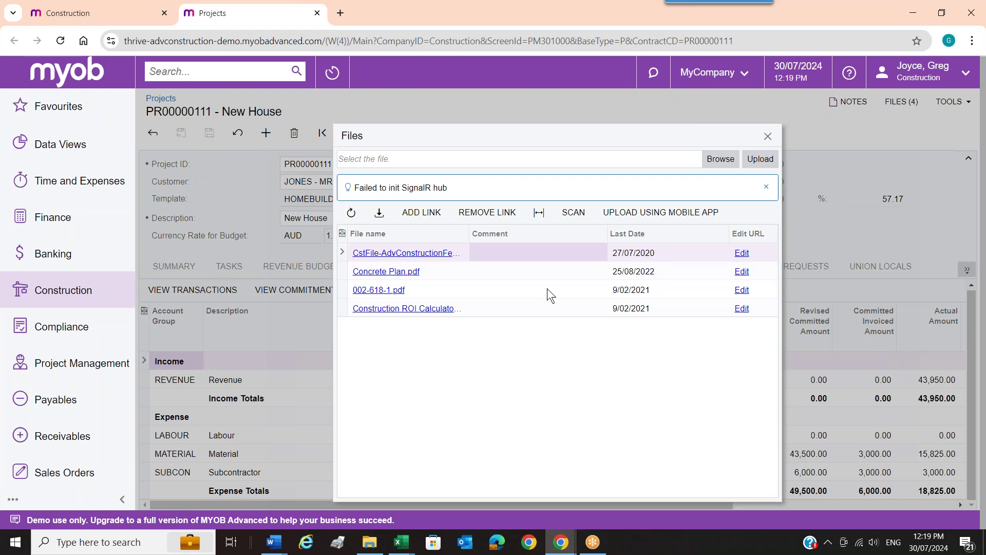
left_click(414, 272)
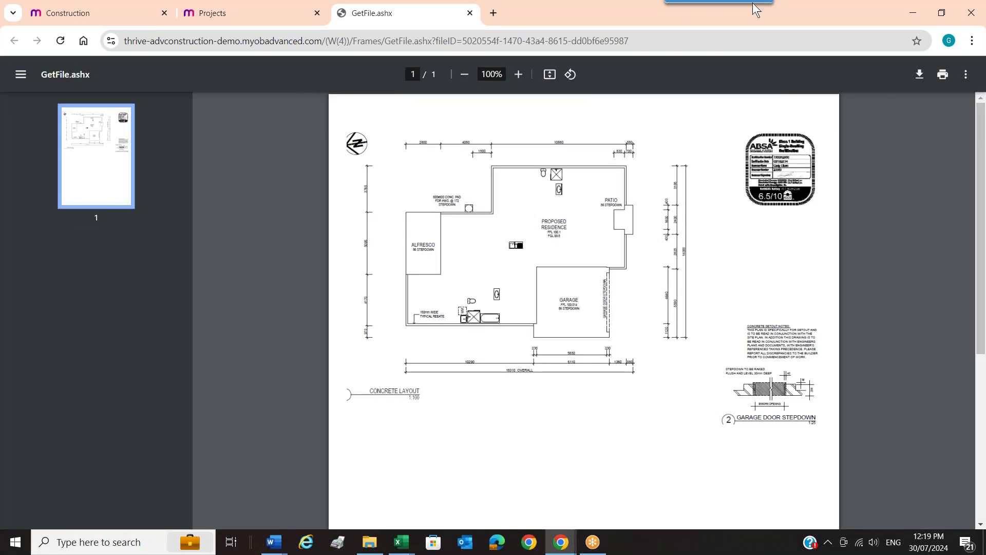
left_click(272, 15)
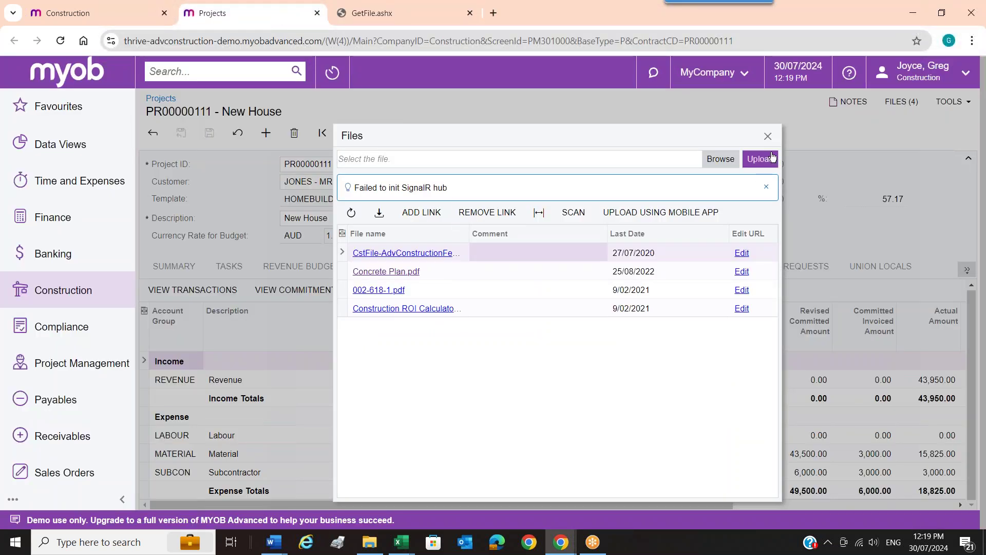
left_click(769, 136)
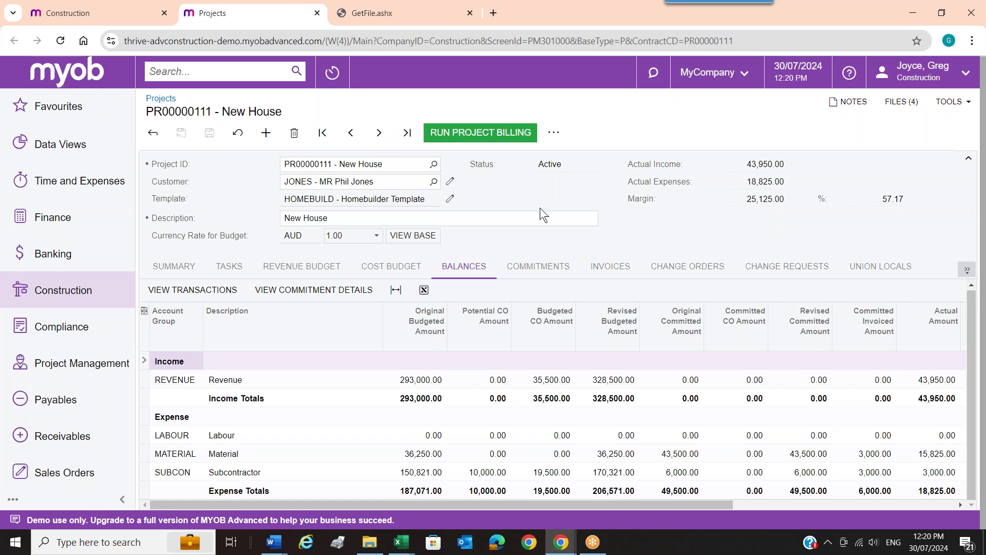
Examine the project's available processing and budget operations, including Lock Budget, and revisit its revenue and cost budgets.
left_click(554, 135)
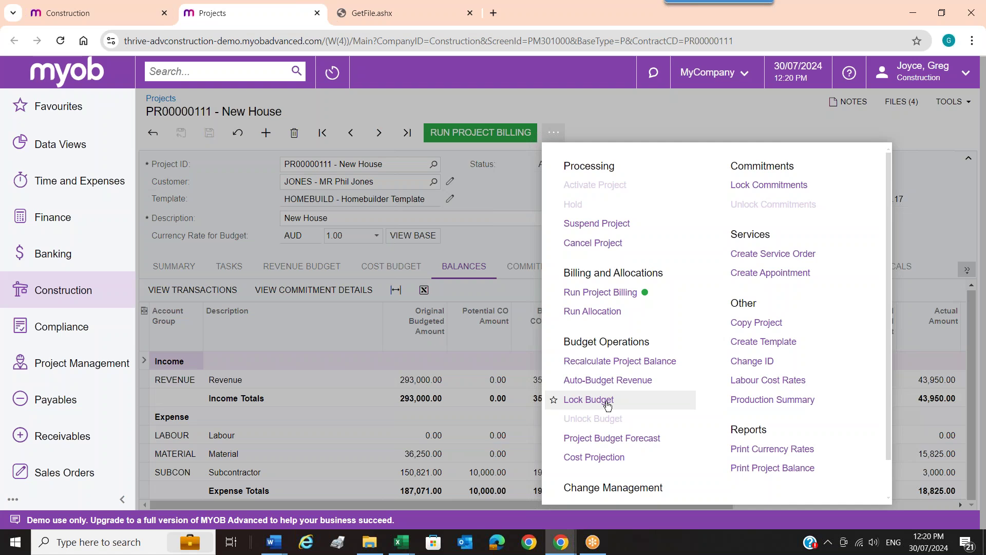
left_click(525, 180)
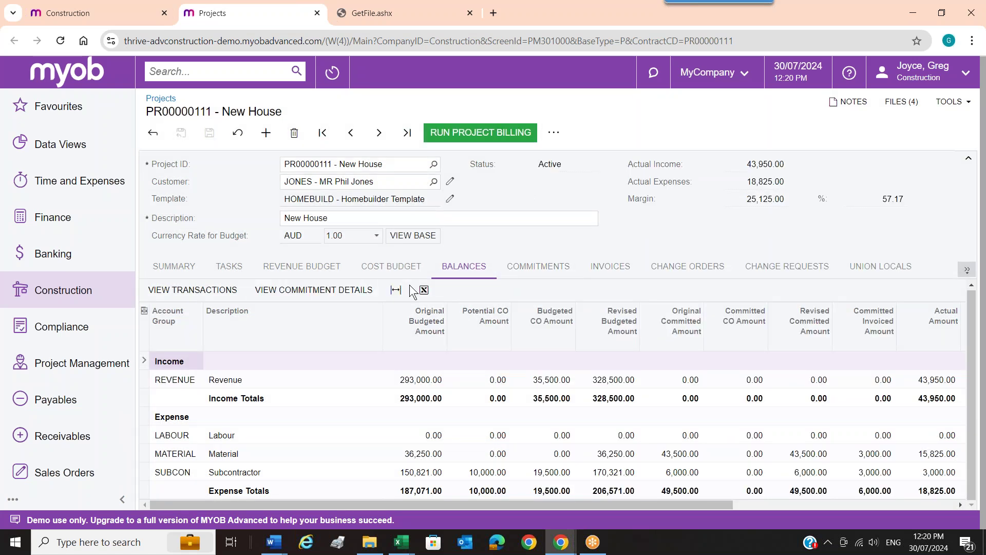
left_click(330, 271)
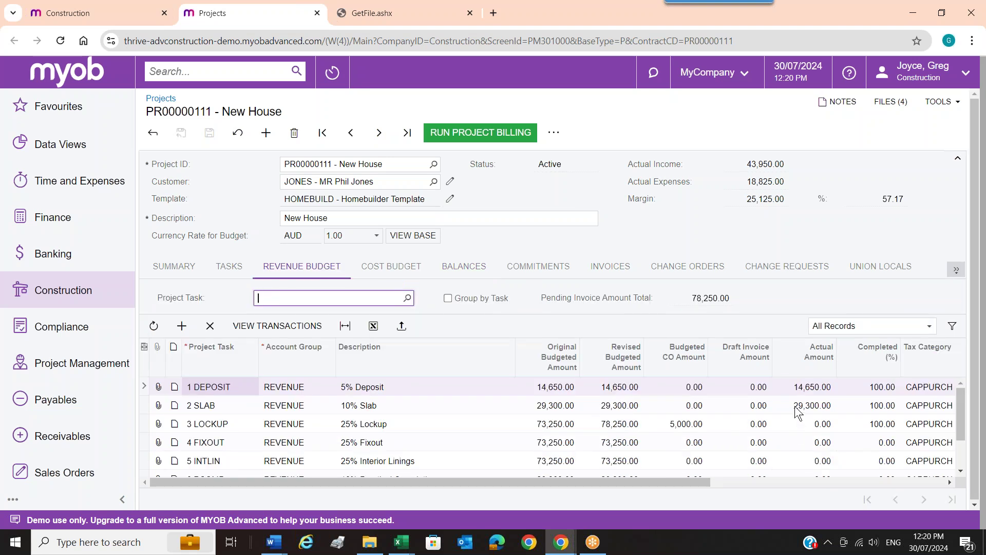
left_click(951, 481)
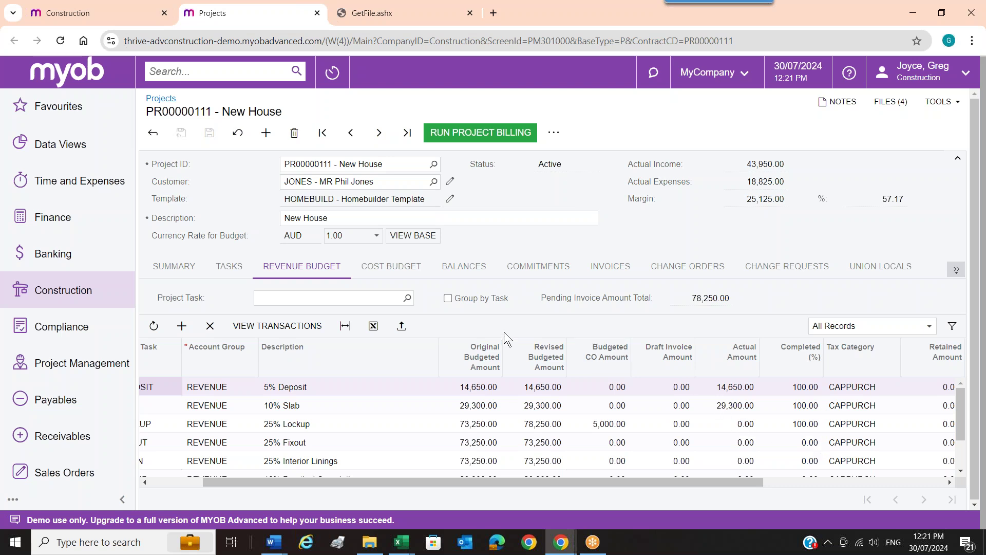
left_click(422, 269)
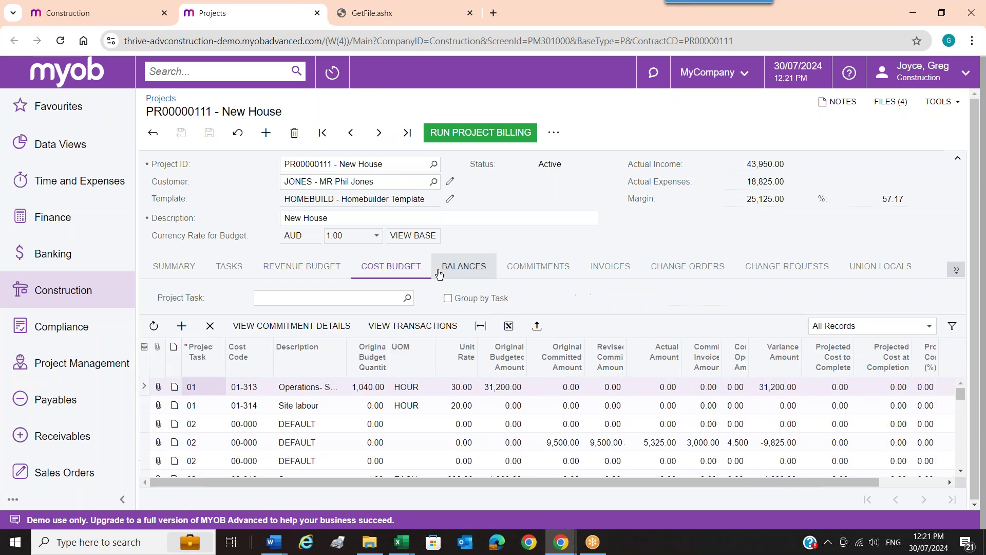
From the project's commitments, inspect the American Asphalt & Paving scaffold subcontract with its available actions and the Bunnings frame and truss purchase order.
left_click(548, 270)
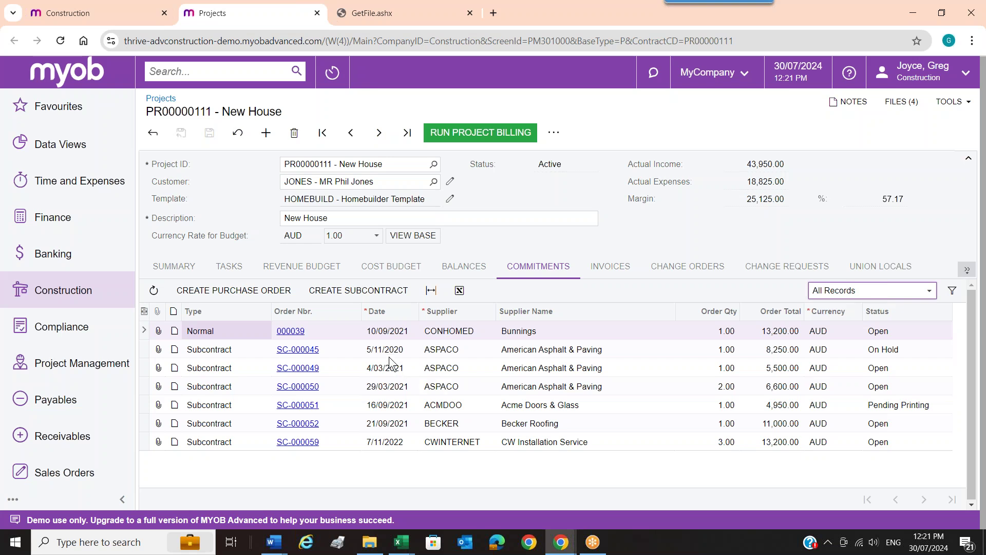
left_click(303, 386)
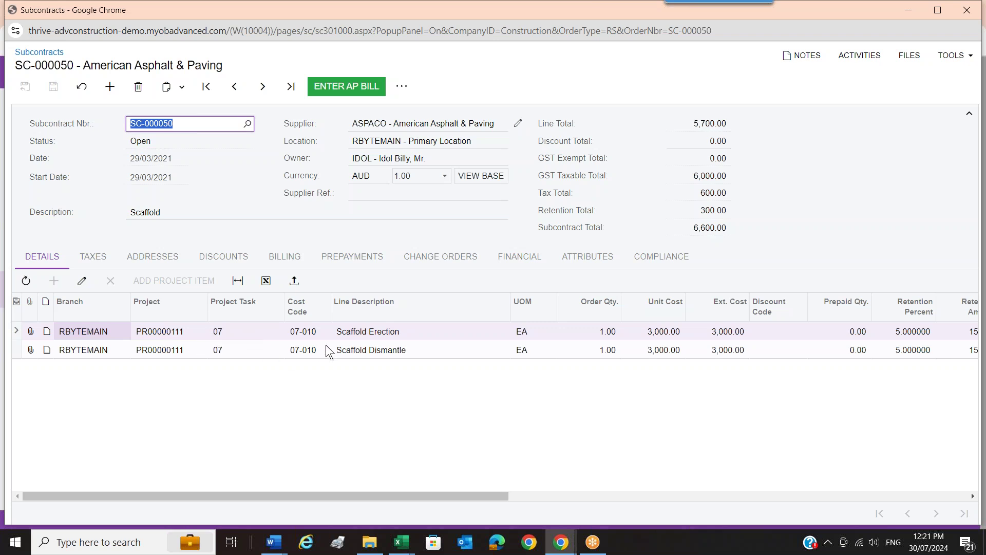
left_click(402, 87)
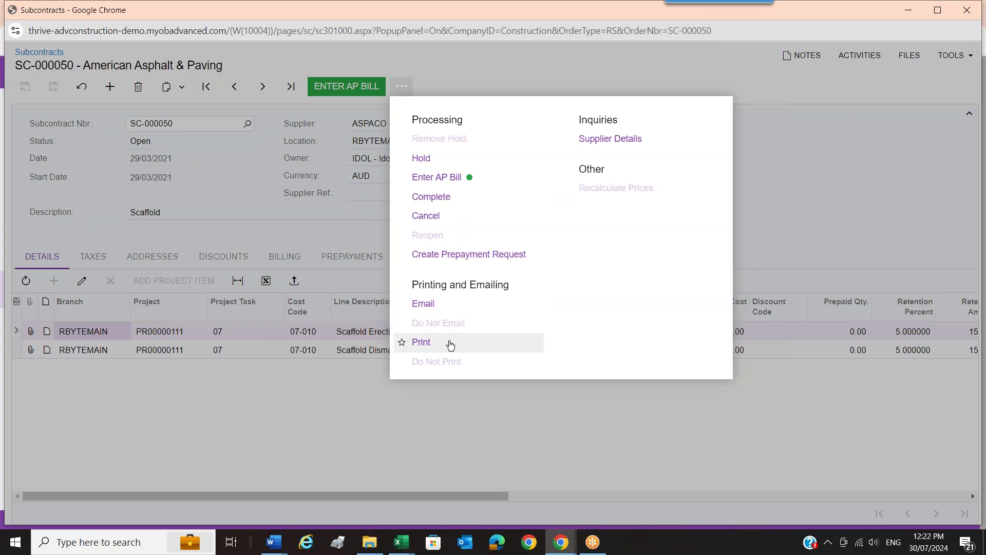
left_click(486, 417)
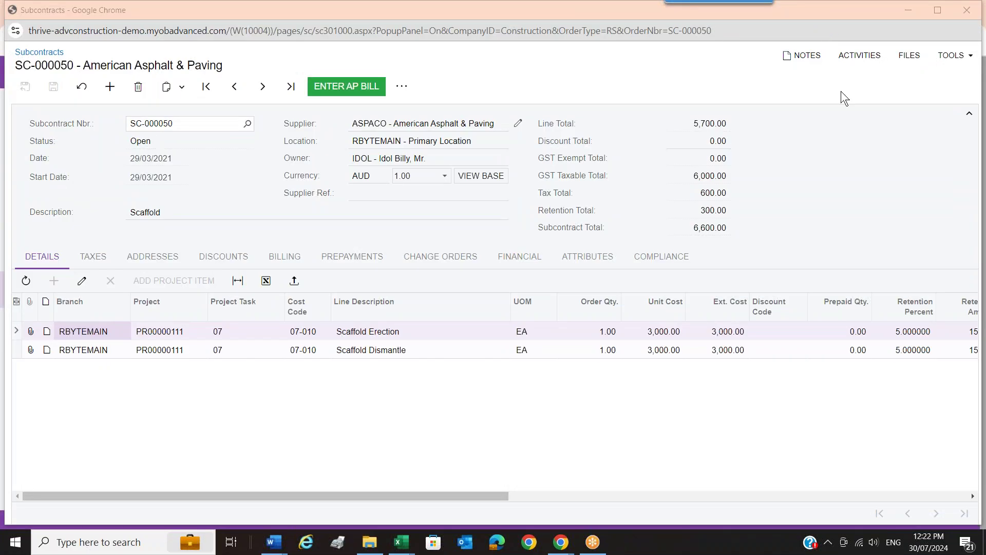
left_click(968, 11)
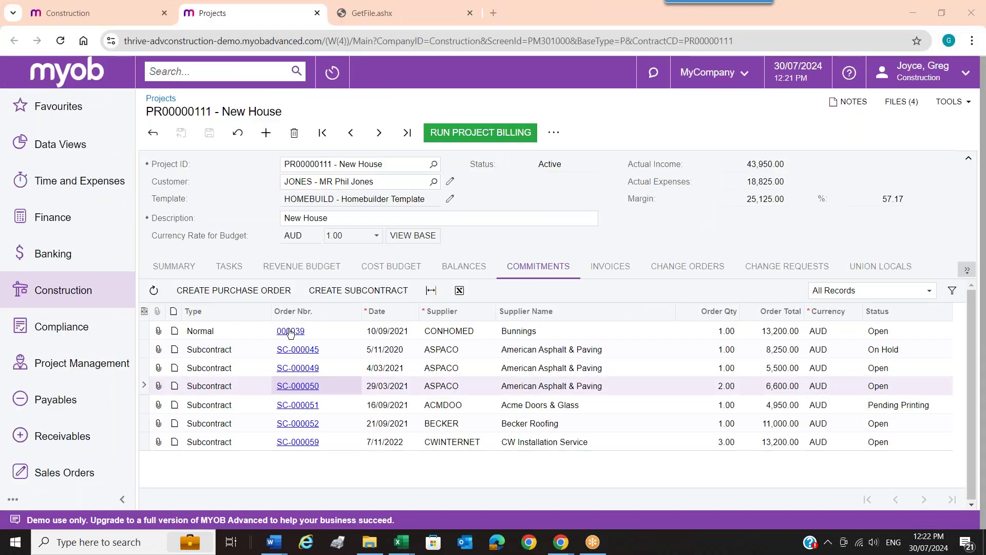
left_click(290, 331)
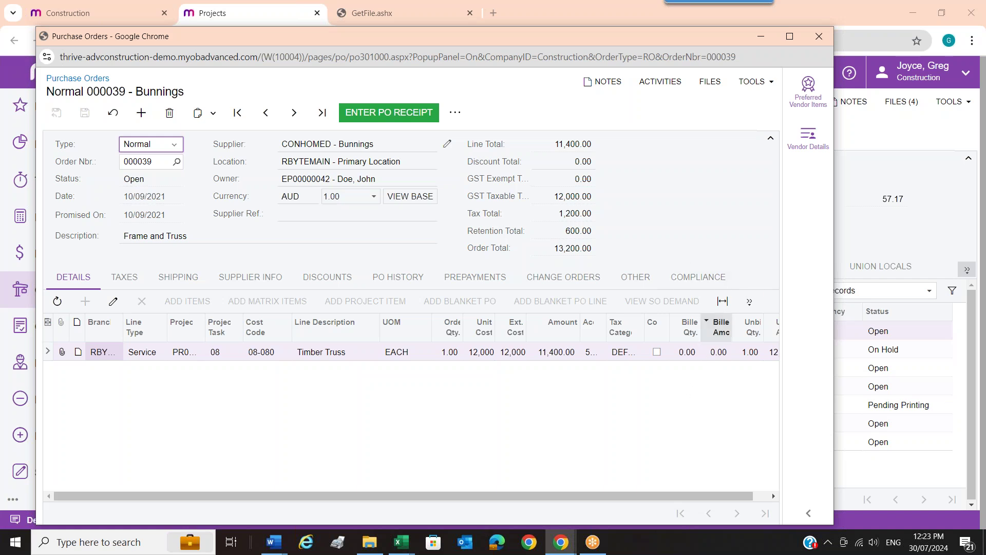
left_click(818, 36)
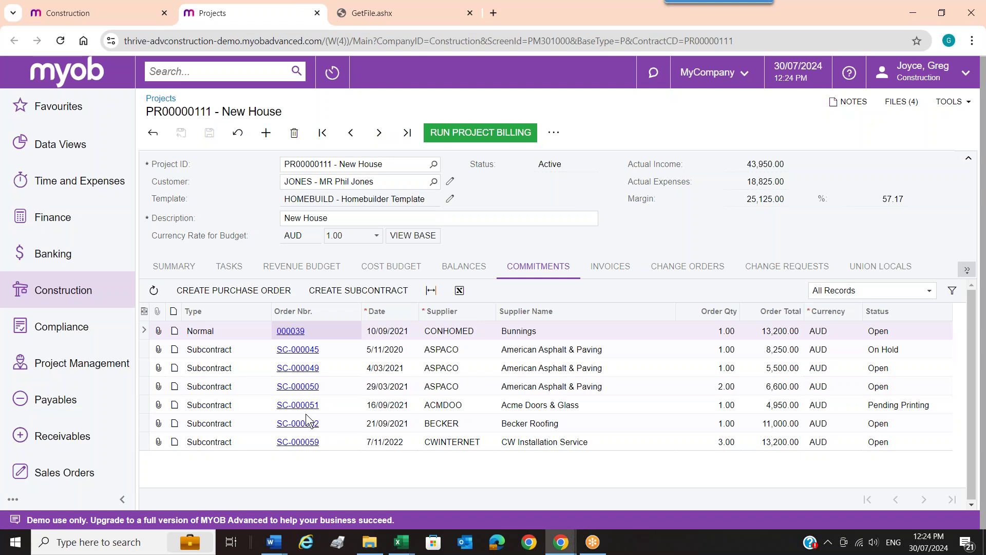
Open the CW Installation Service electrical subcontract, try to enter an AP bill from it, and leave the subcontract window.
left_click(298, 442)
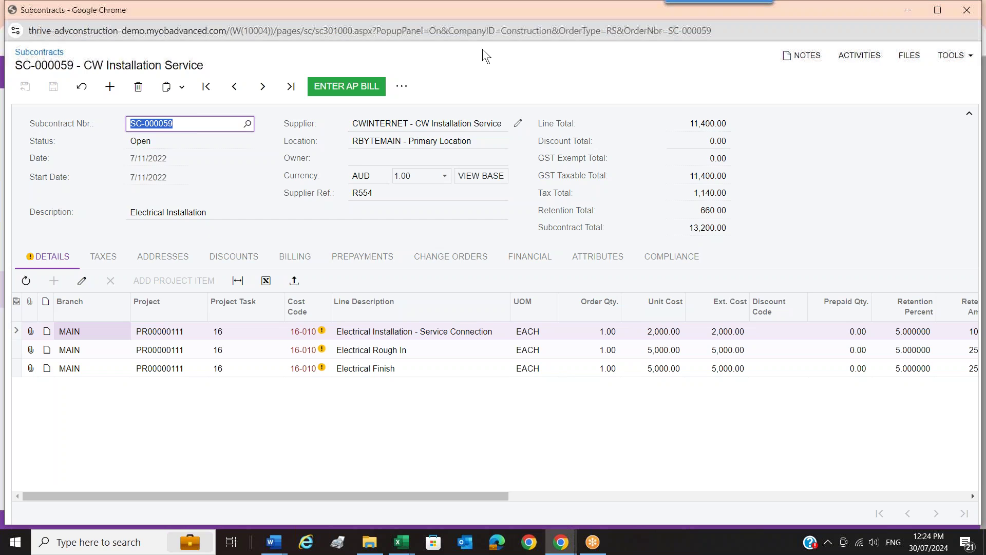
left_click(356, 86)
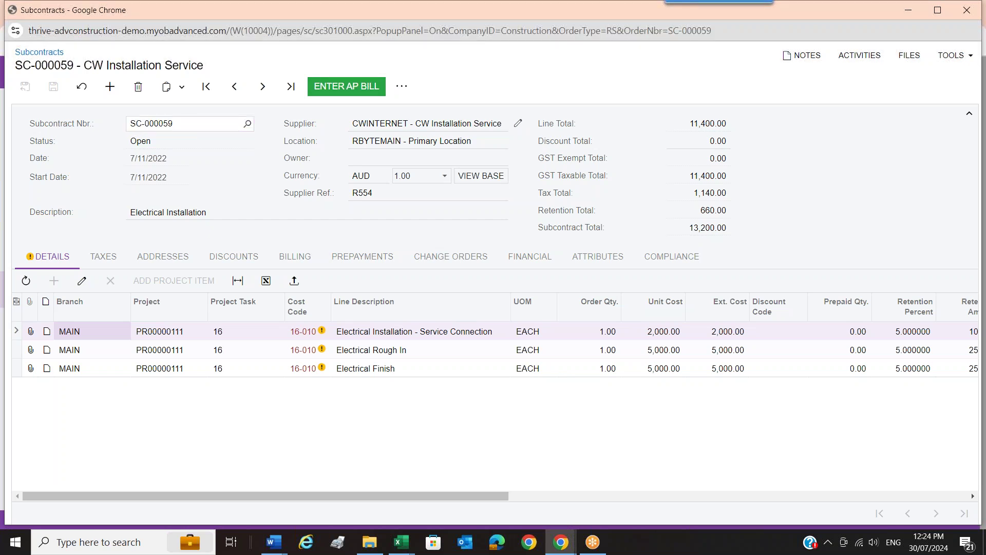
left_click(598, 119)
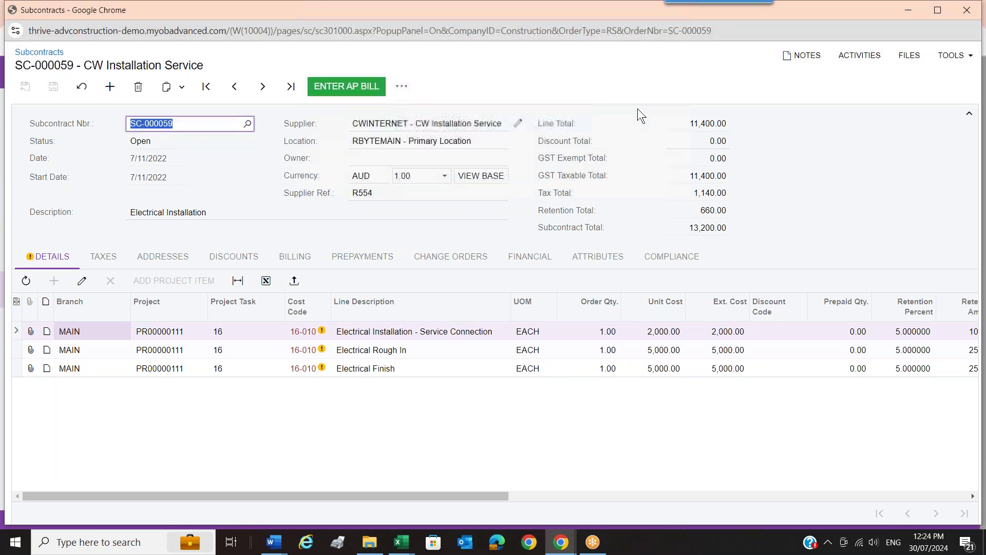
left_click(910, 10)
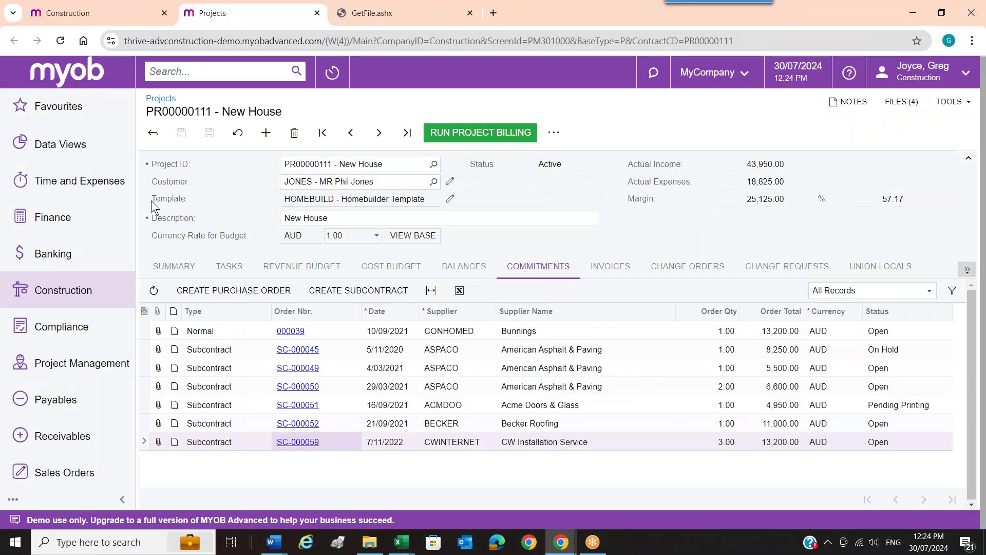
Search the payables bills and adjustments for CW and open the CW Installation Service bill for the electrical installation.
left_click(60, 400)
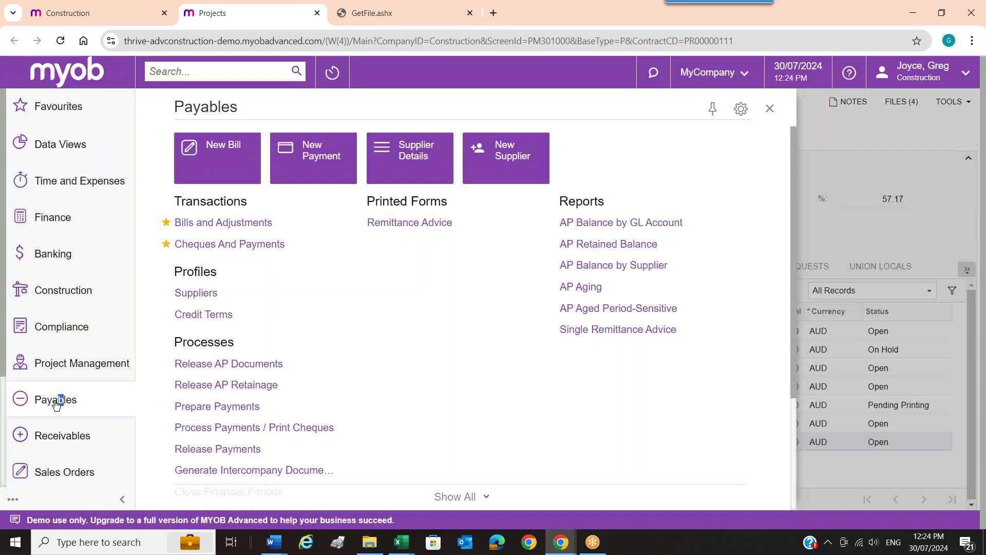
left_click(206, 226)
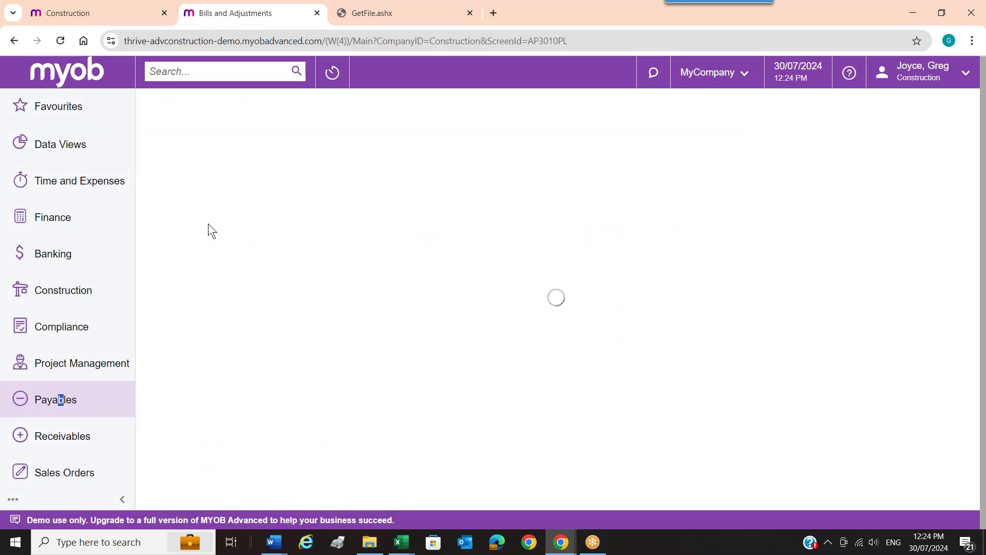
left_click(882, 190)
type("CW")
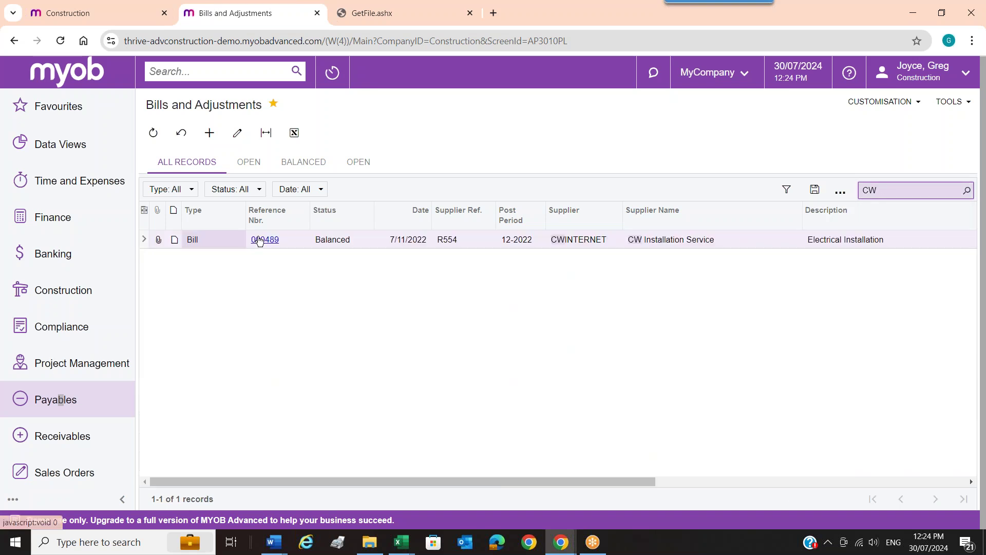
left_click(263, 240)
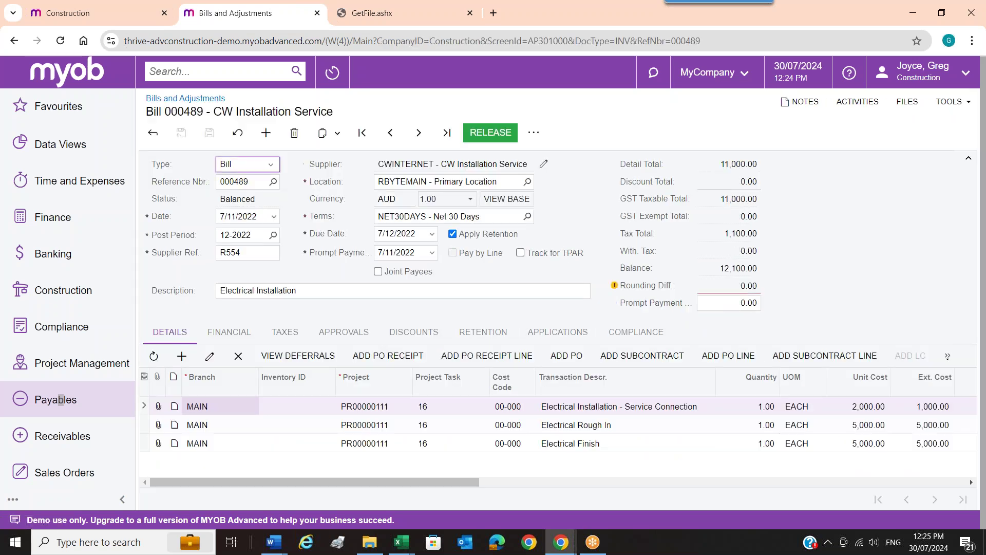
Review the retention, amount and account columns of the electrical bill's lines, and return to the Construction dashboard.
left_click(856, 482)
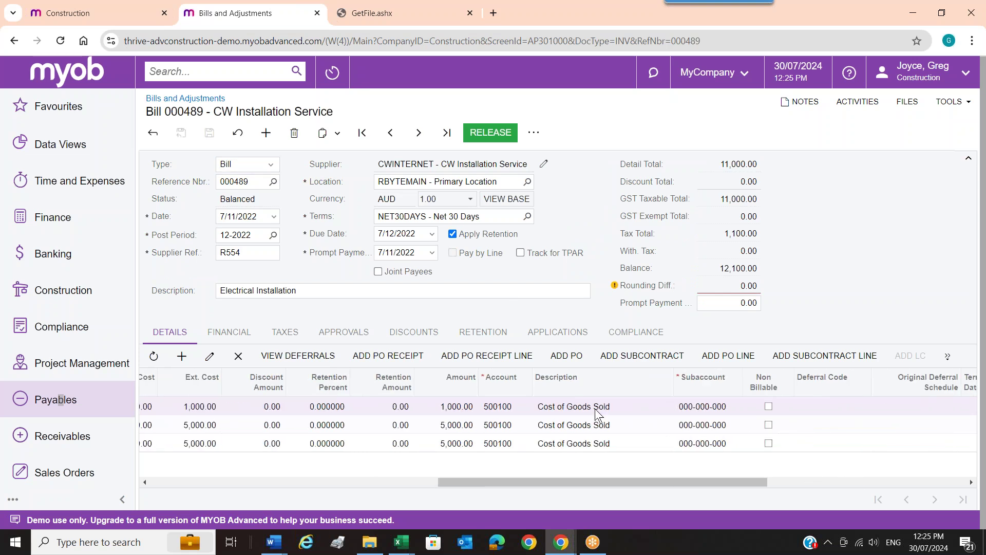
left_click(301, 482)
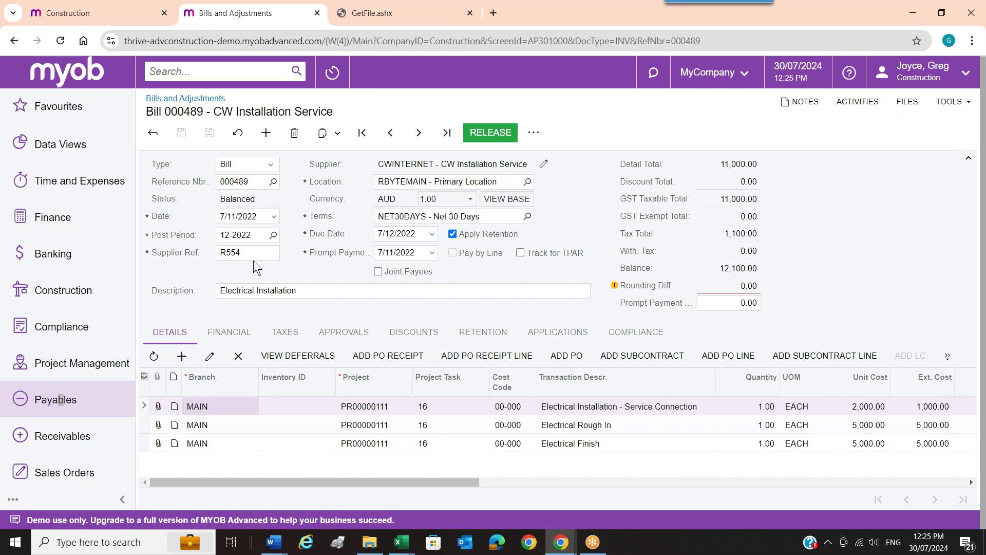
left_click(147, 17)
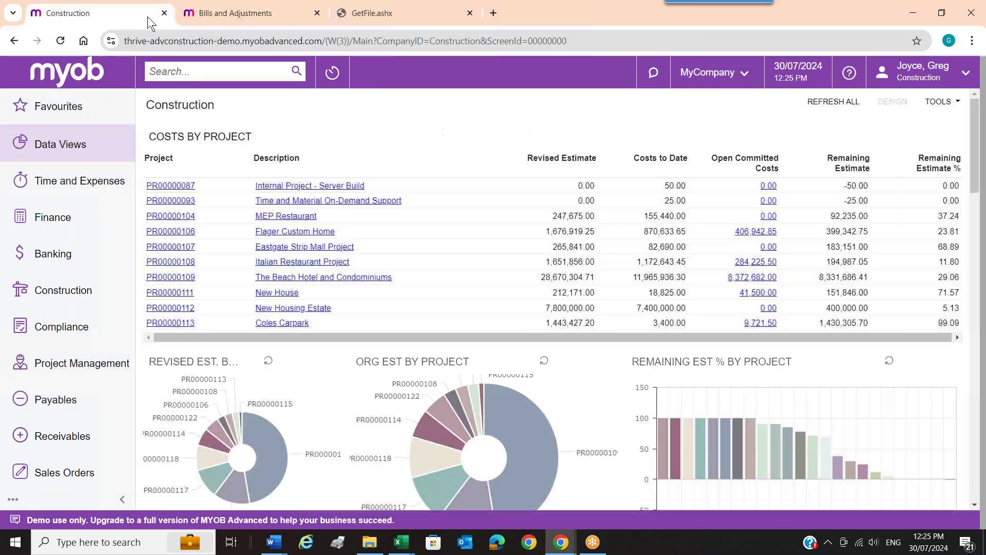
Check the open electrical bill, the concrete layout plan and the CW Installation Service subcontract, and close the subcontract window.
left_click(248, 14)
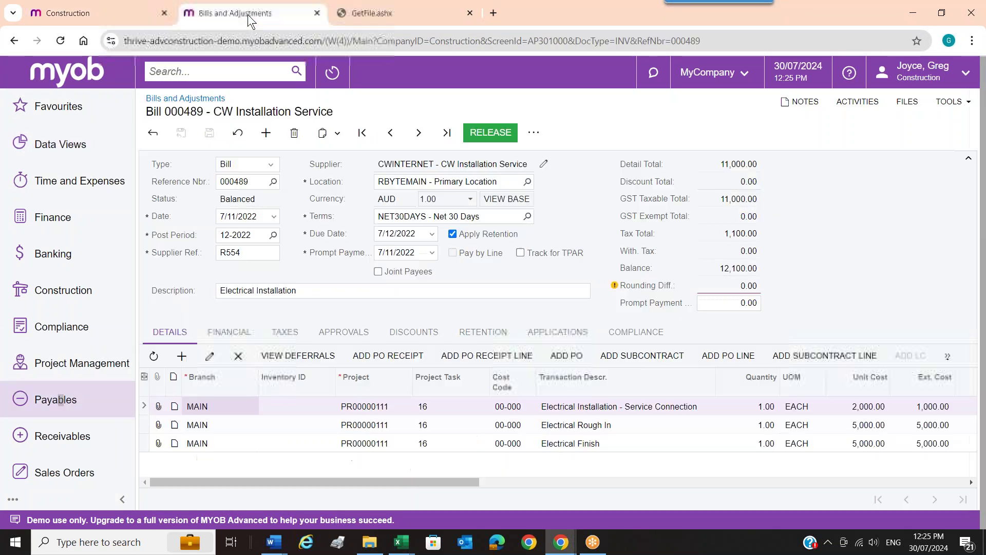
left_click(395, 19)
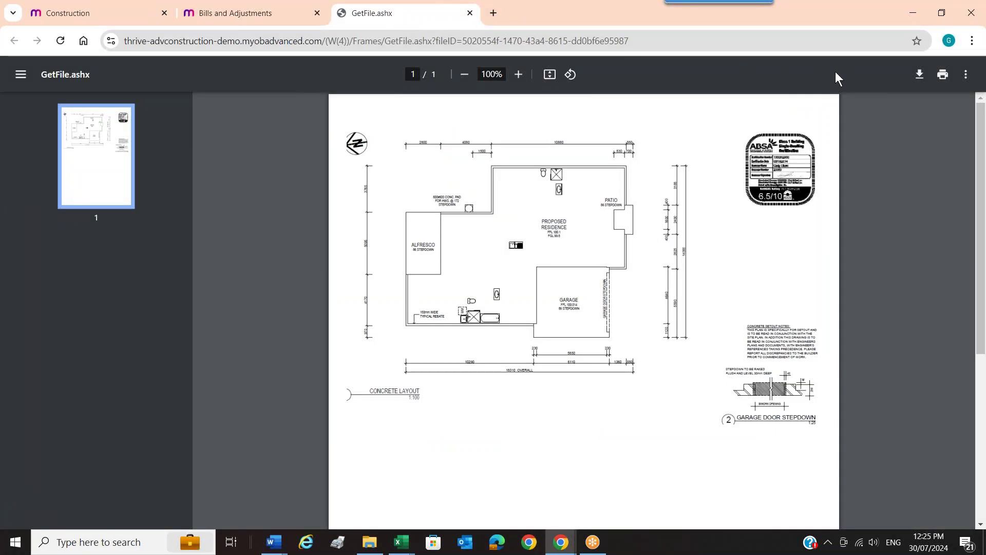
left_click(222, 17)
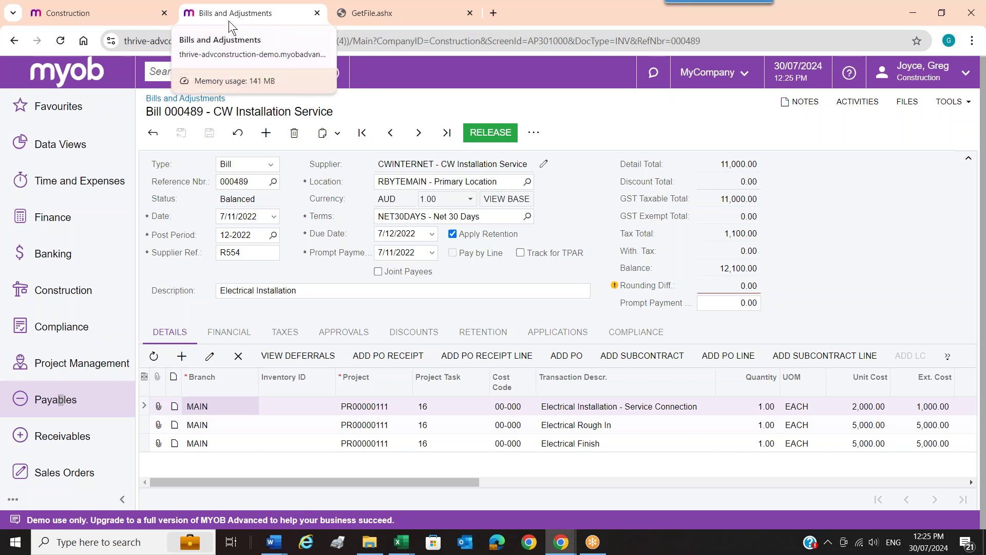
left_click(78, 14)
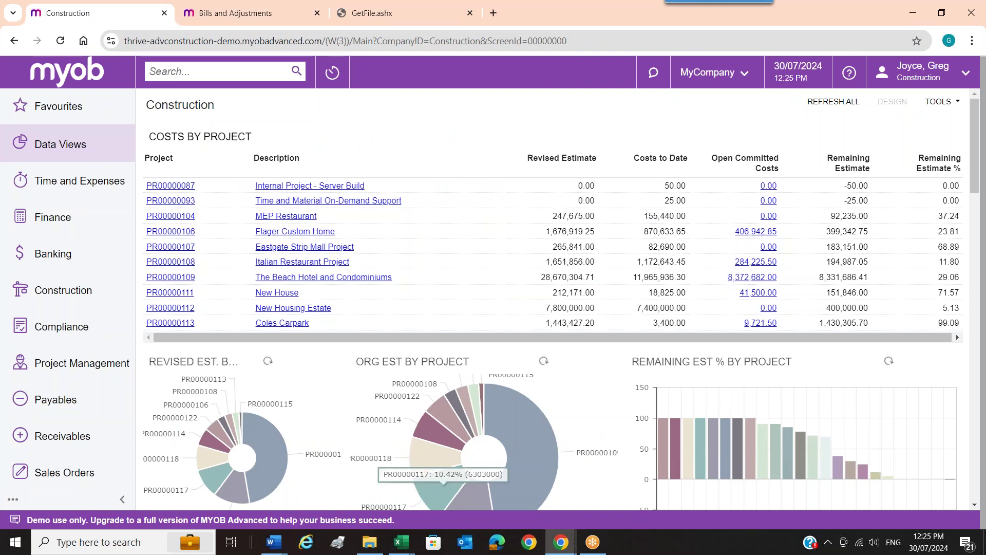
mouse_move(556, 550)
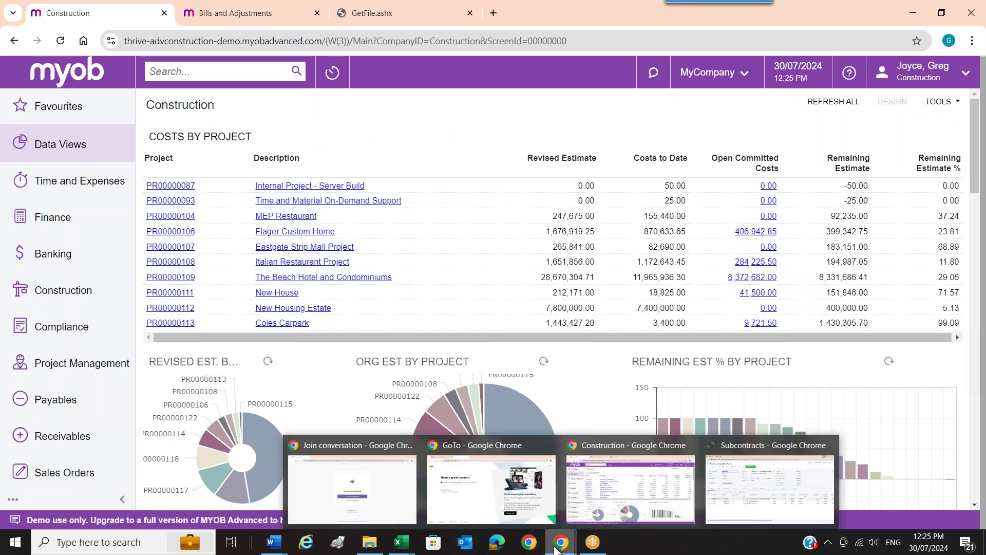
left_click(772, 486)
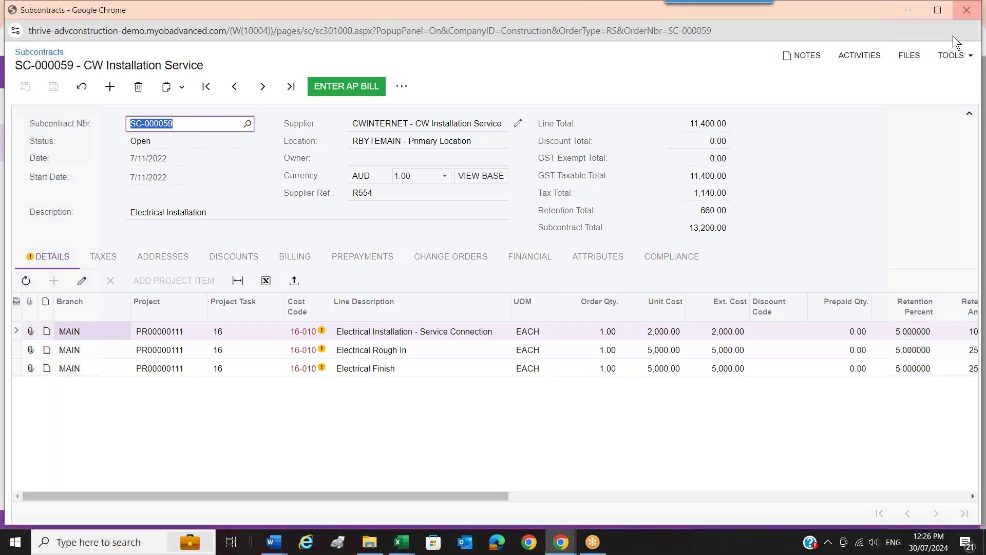
left_click(968, 11)
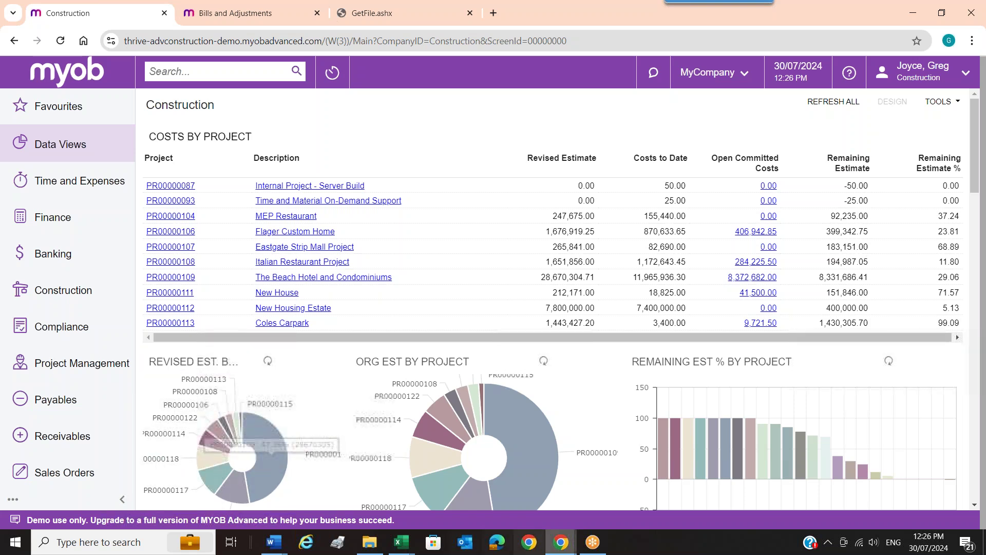
mouse_move(572, 549)
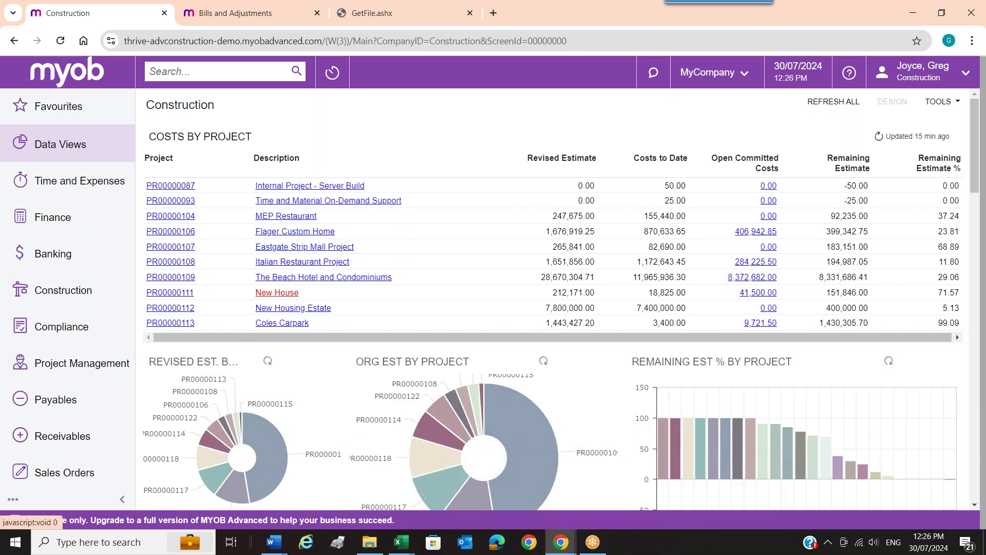
From the New House project's change orders, inspect the Additional Carpentry order's revenue budget, cost budget and commitments, and close it.
left_click(289, 296)
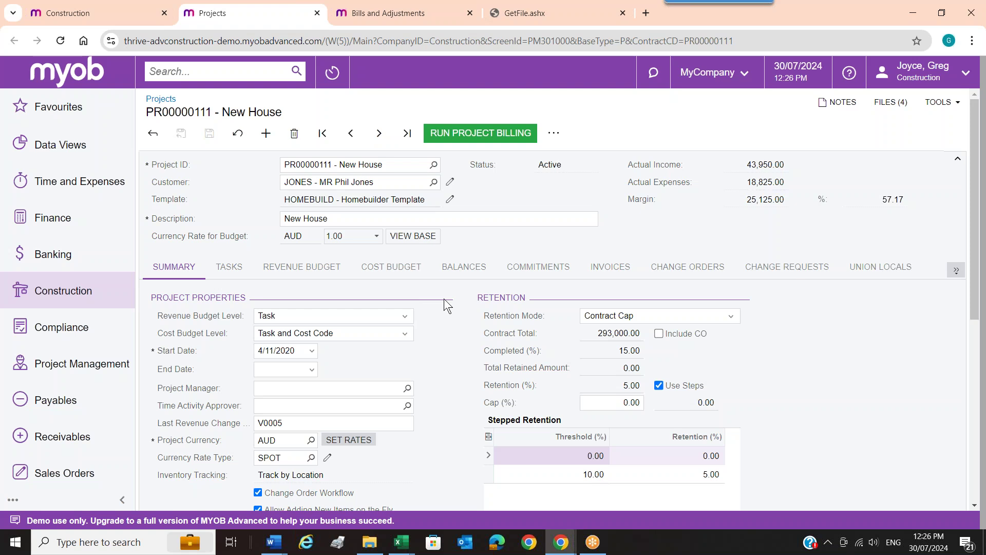
left_click(668, 272)
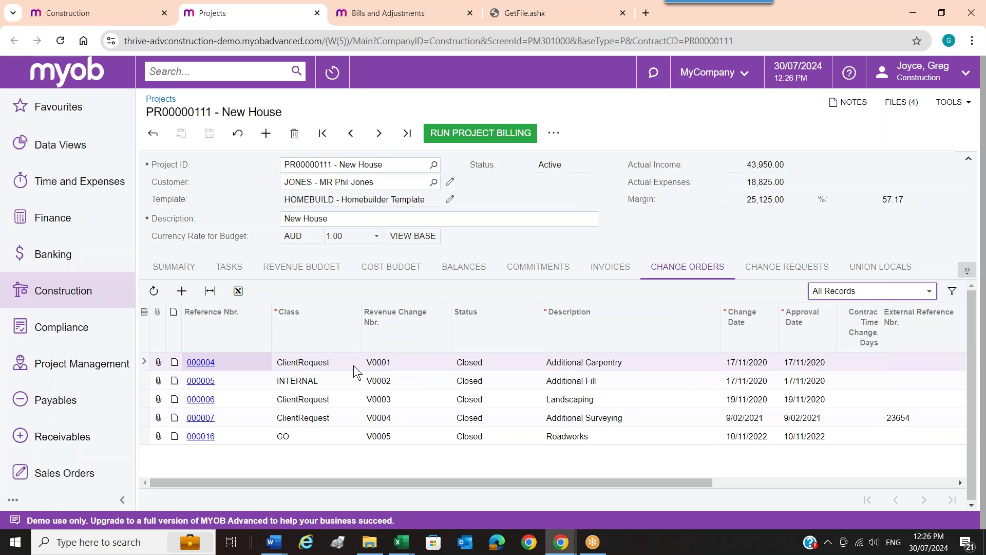
left_click(214, 362)
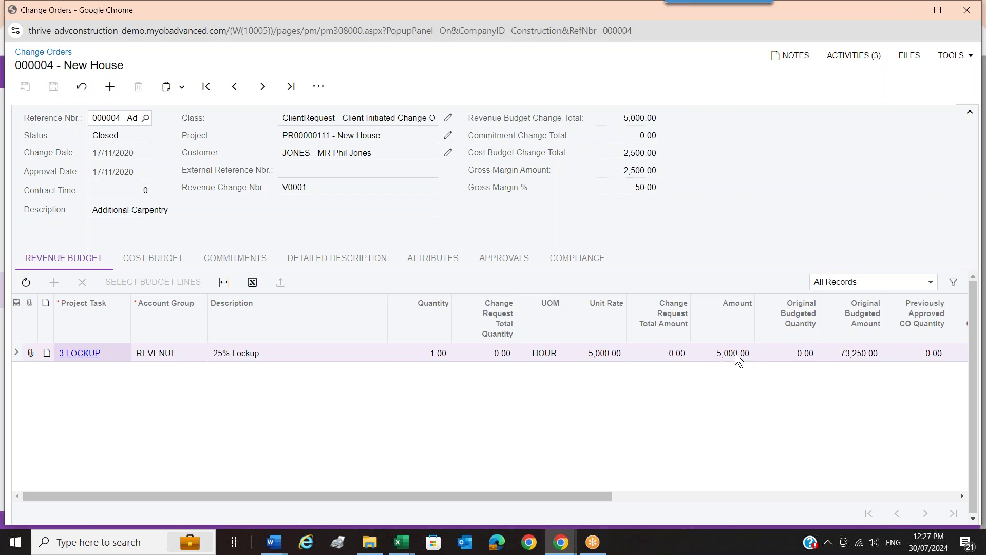
left_click(163, 267)
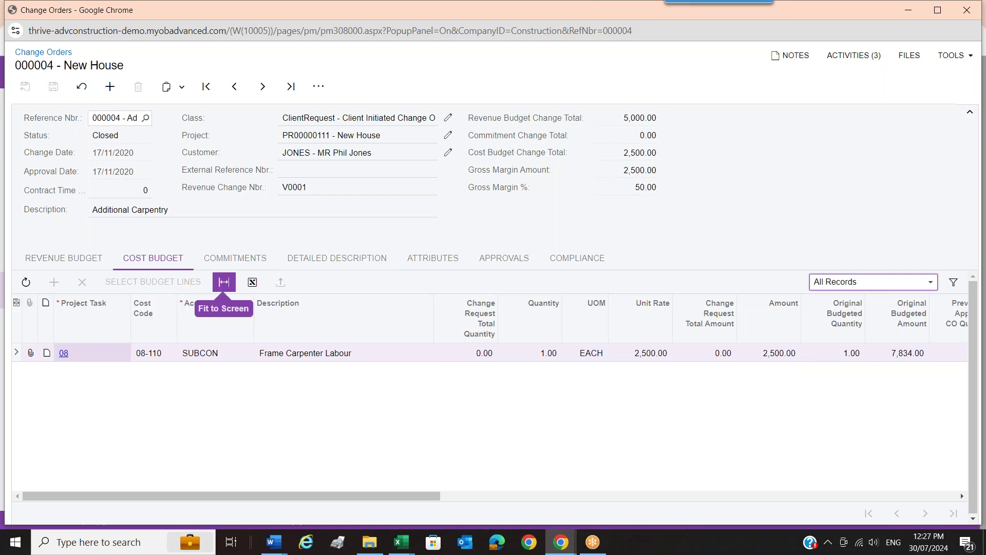
left_click(226, 261)
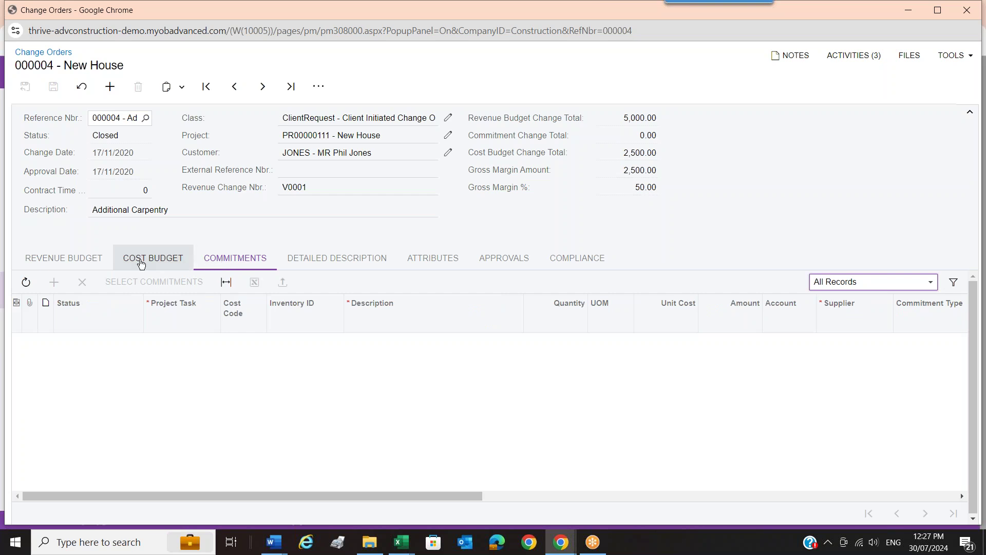
left_click(96, 262)
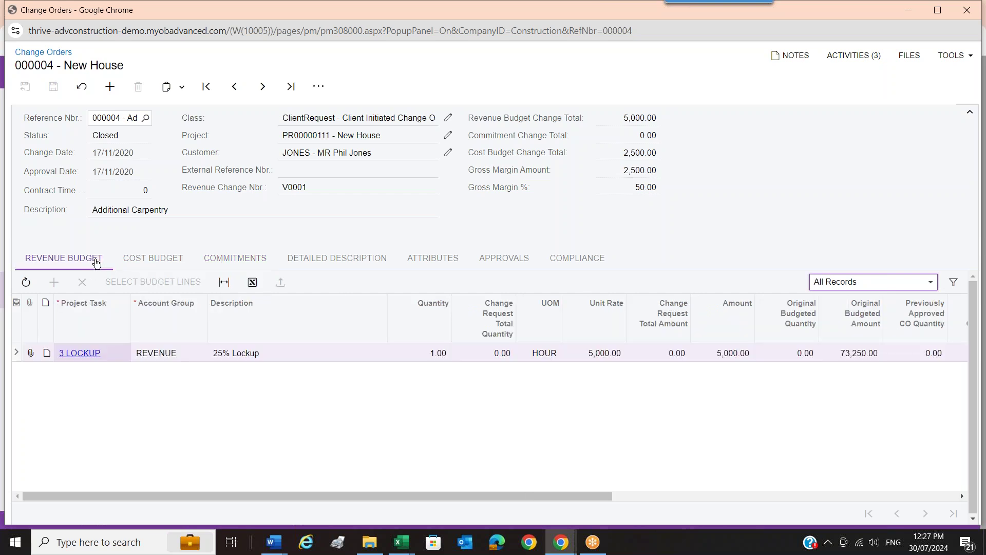
left_click(224, 261)
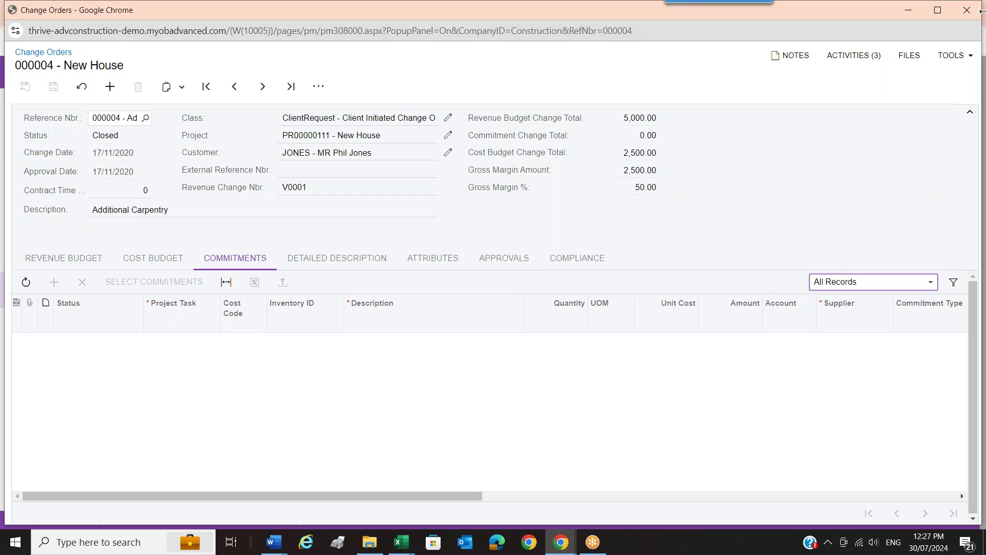
left_click(967, 10)
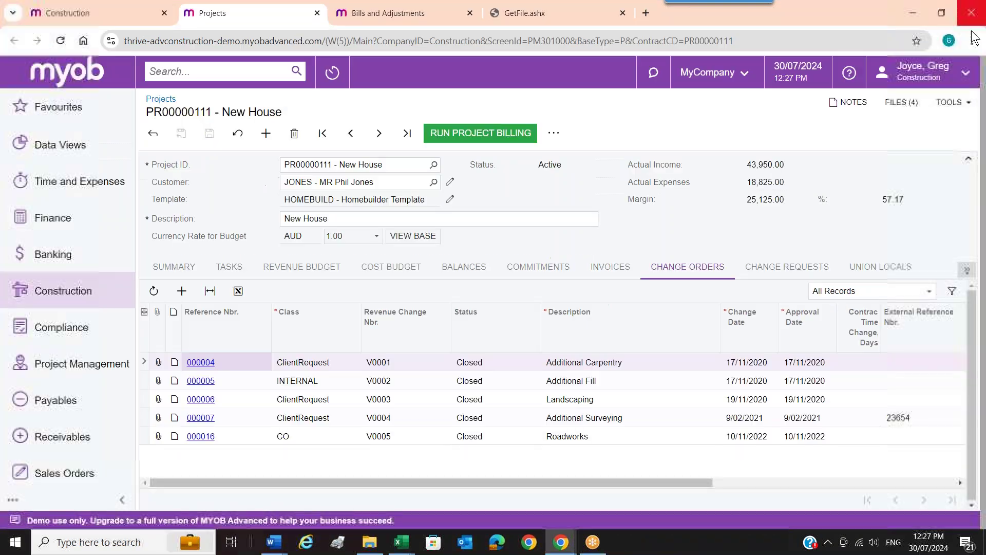
Review the revenue and cost budget lines of the internal Additional Fill change order, and close it.
left_click(206, 380)
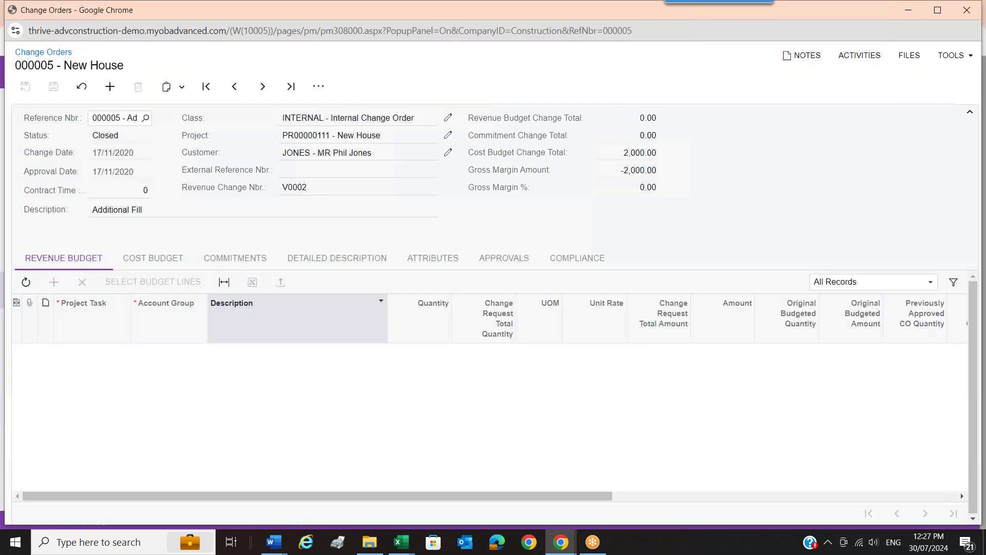
left_click(168, 261)
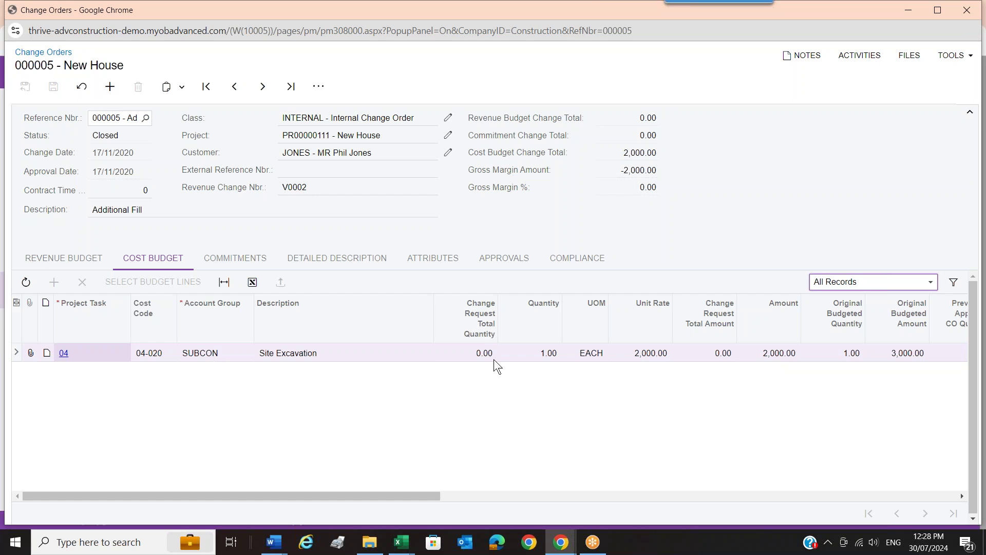
left_click(968, 11)
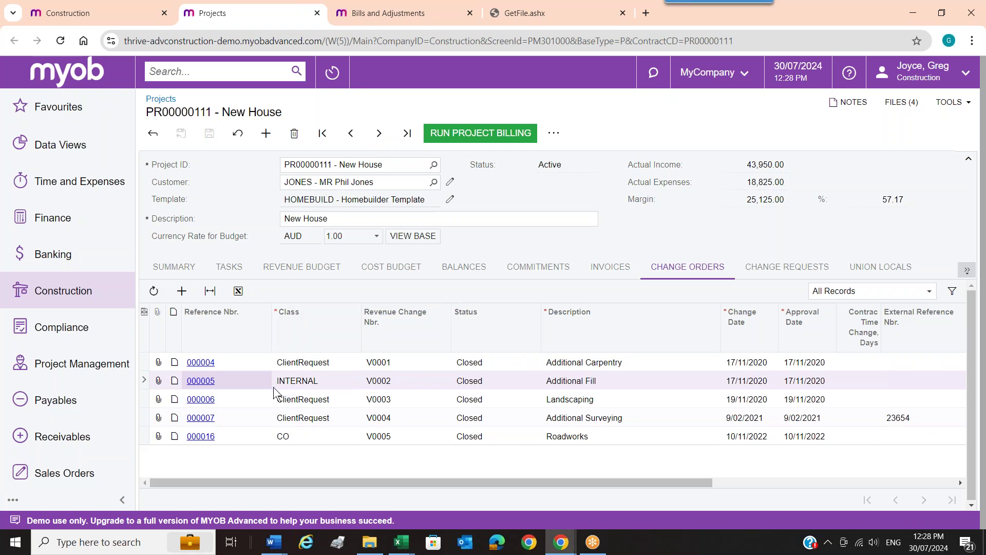
Reopen the Additional Carpentry change order to view its available processing, correction and printing actions, and close it.
left_click(212, 364)
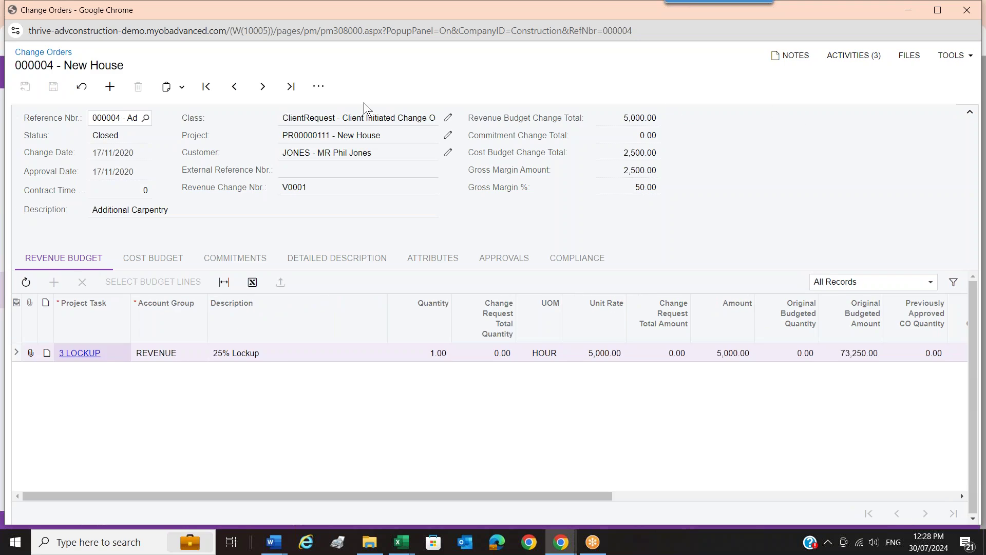
left_click(315, 89)
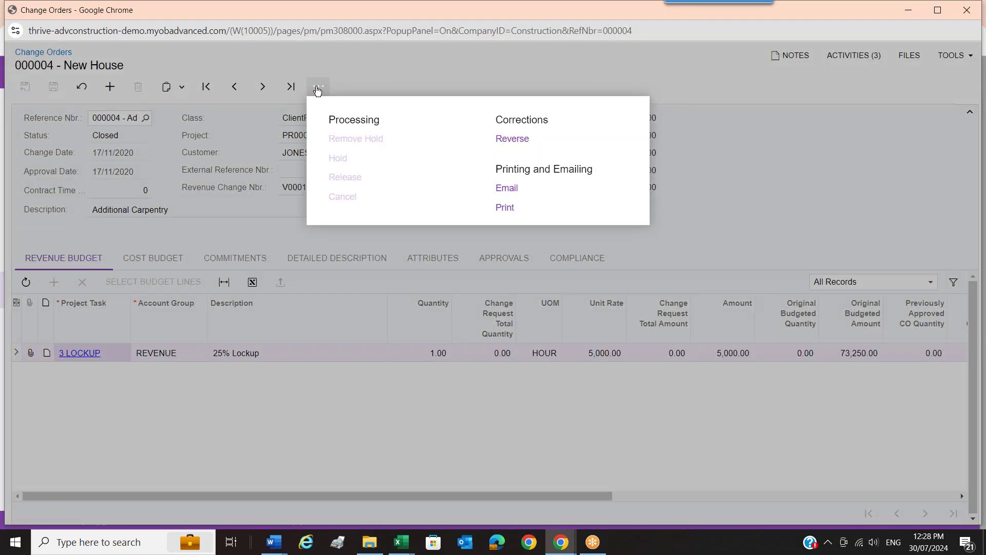
left_click(728, 184)
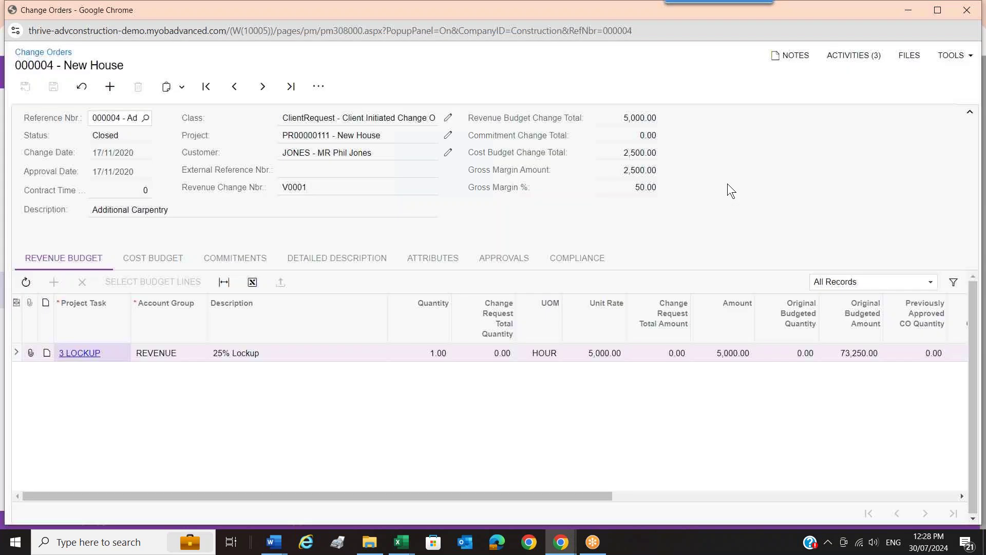
left_click(967, 10)
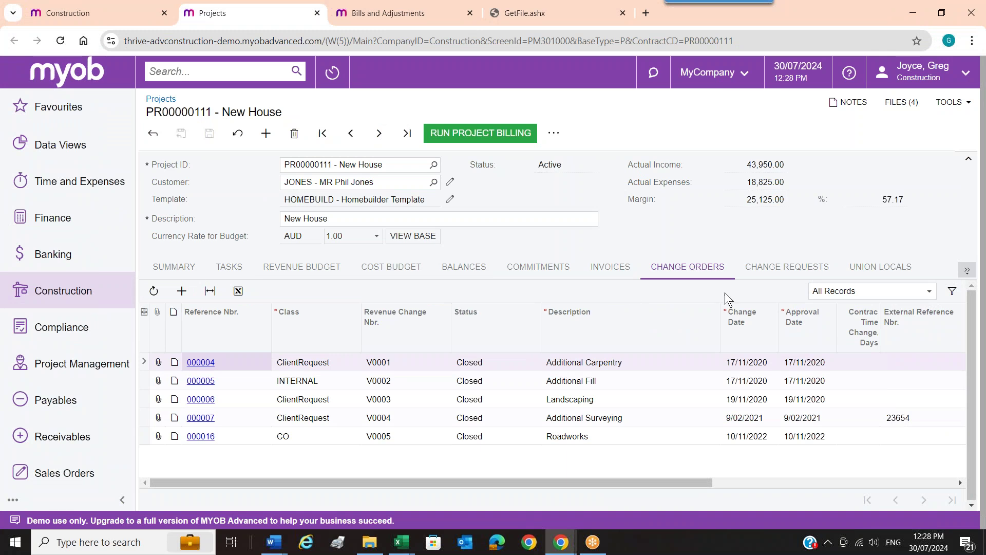
From the project's change requests, inspect the Additional Surveying request and the estimation and markups of the leaking pipes plumbing request.
left_click(765, 269)
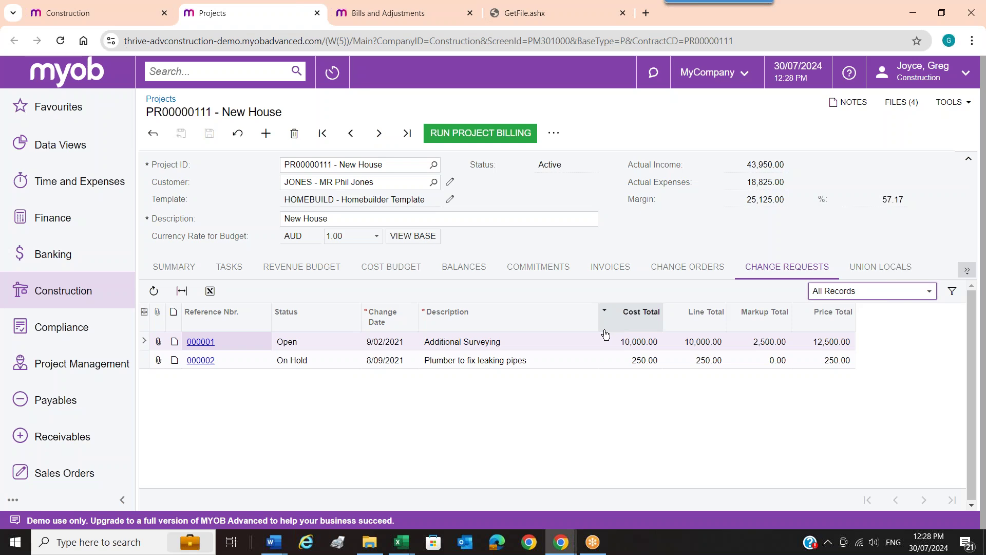
left_click(208, 341)
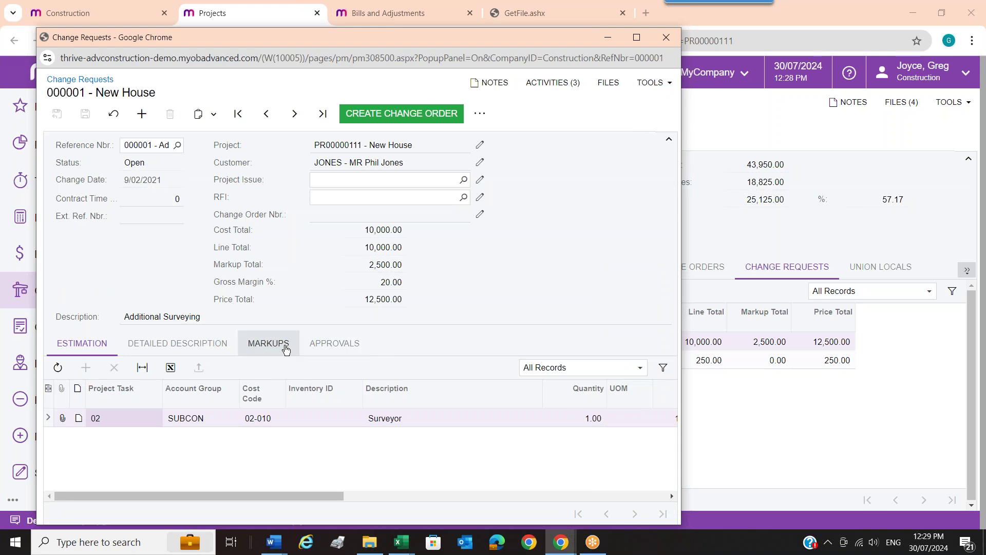
left_click(666, 38)
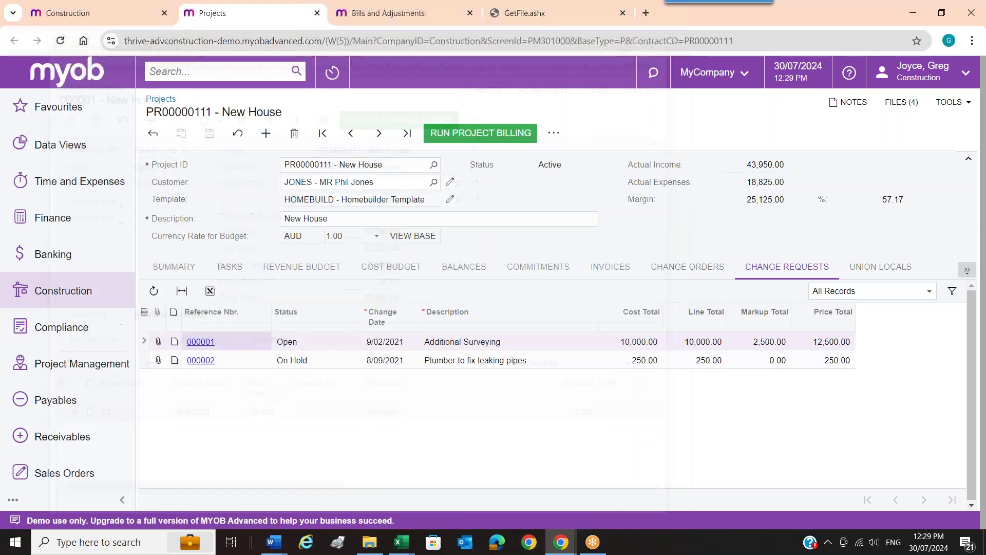
left_click(202, 361)
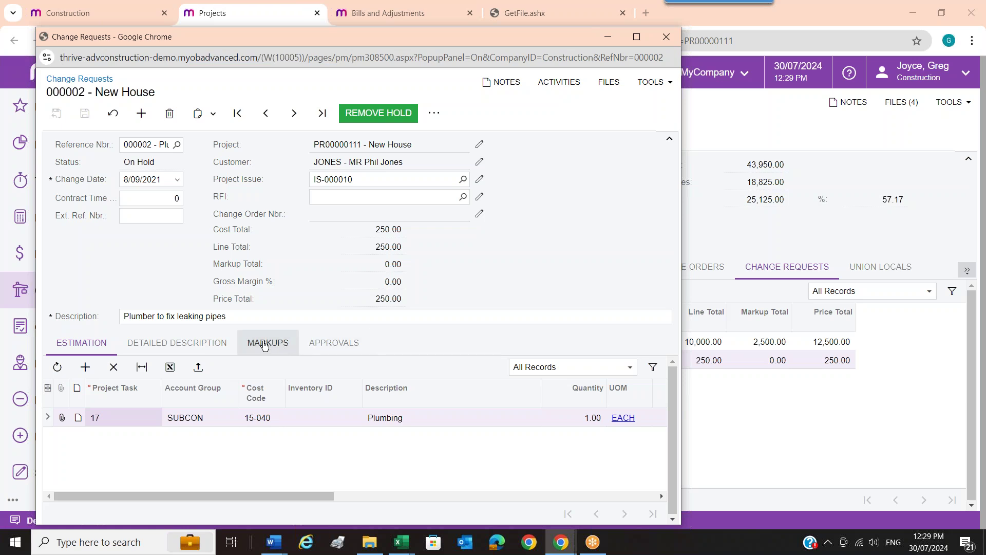
left_click(265, 346)
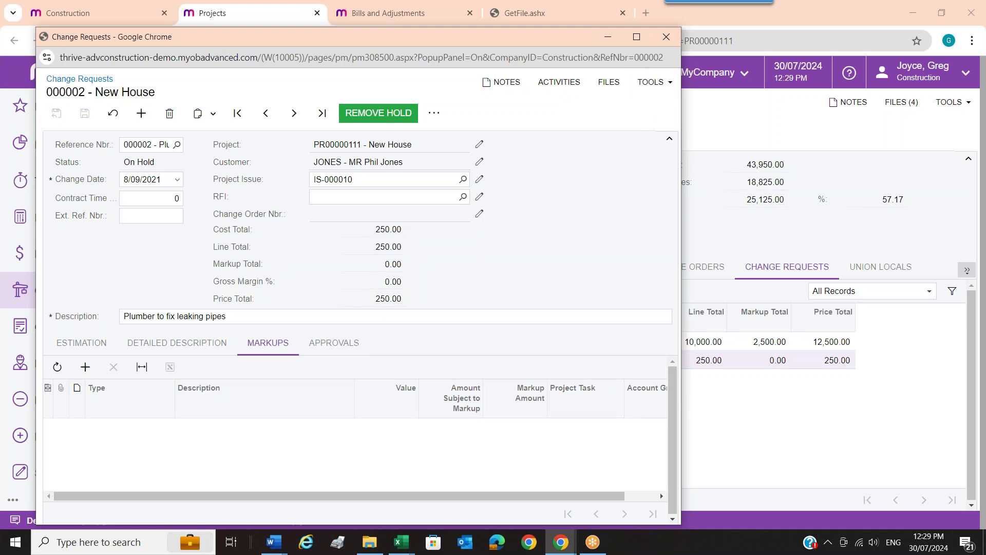
left_click(666, 39)
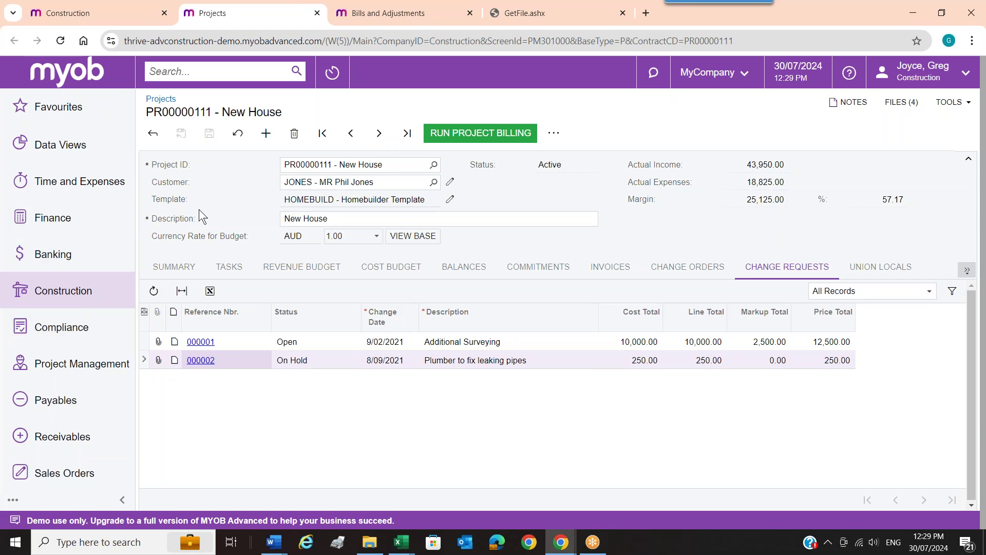
Look over the New House project's revenue budget and union locals, and return to its change requests.
left_click(330, 274)
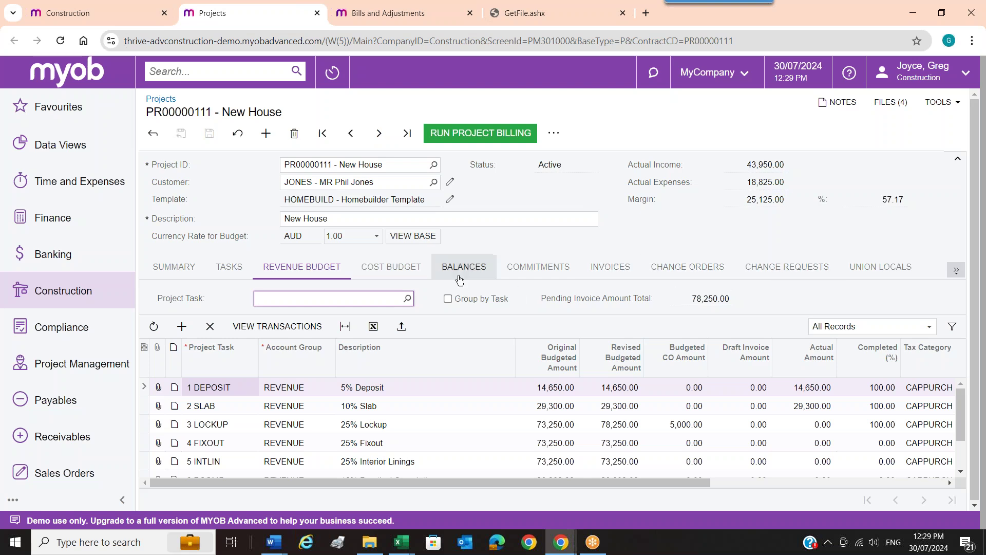
left_click(859, 270)
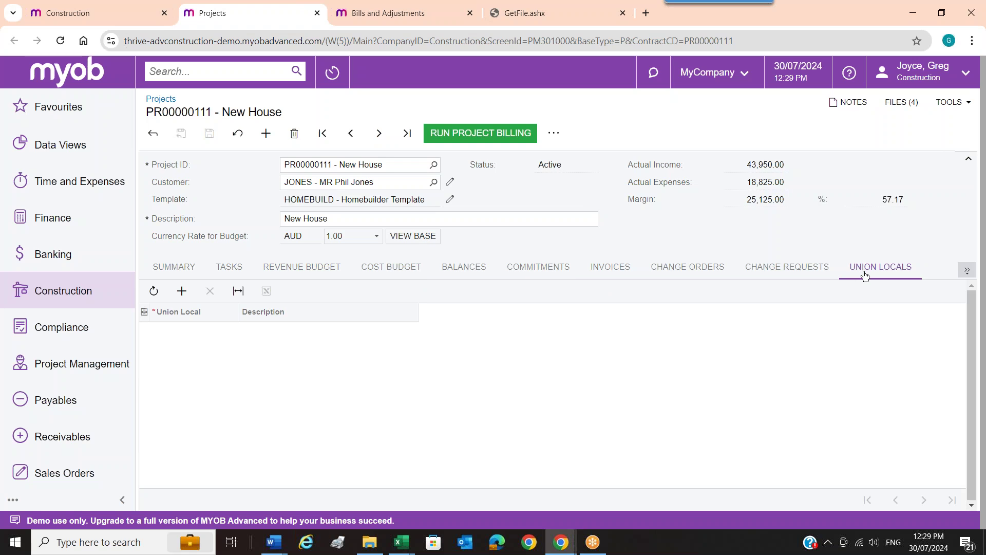
left_click(805, 269)
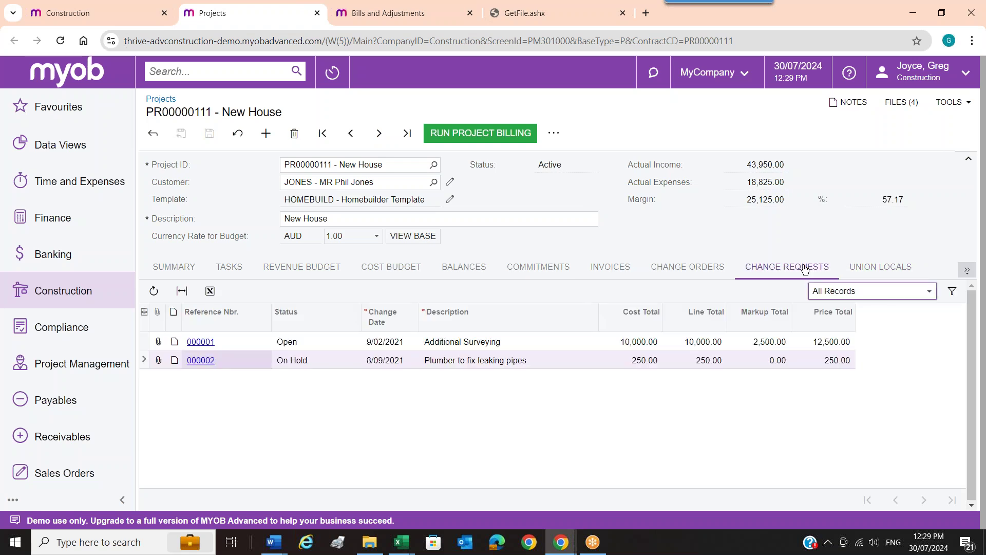
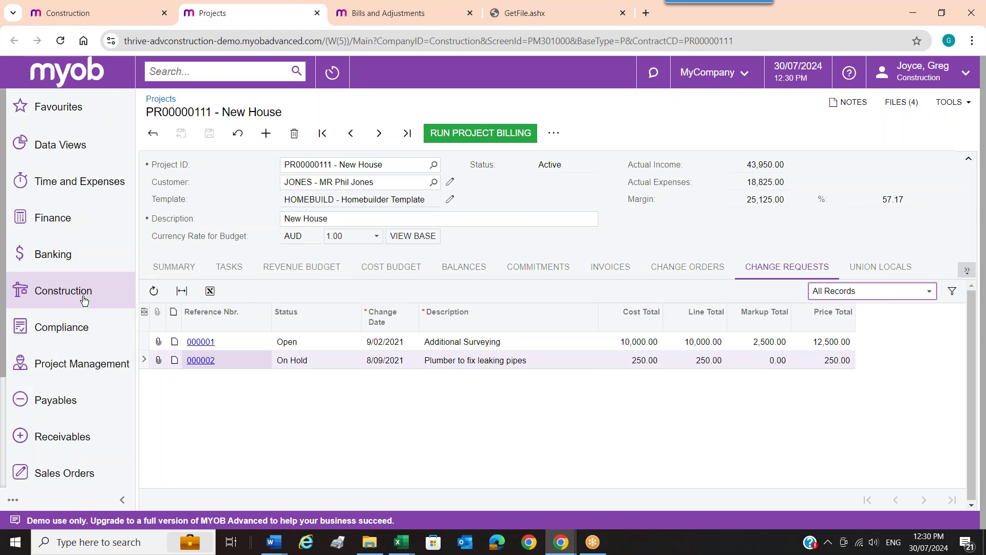
Open the list of requests for information in Project Management.
left_click(96, 368)
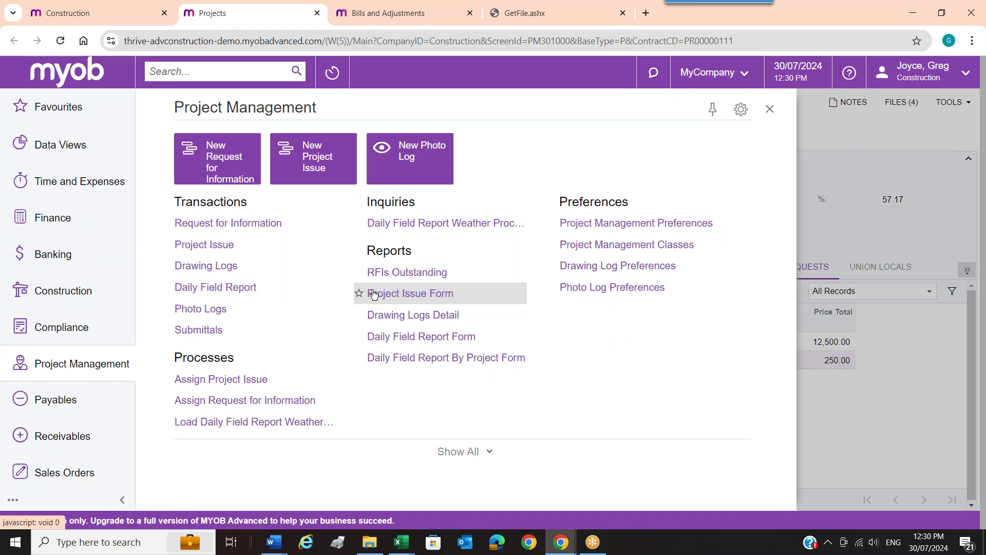
left_click(240, 227)
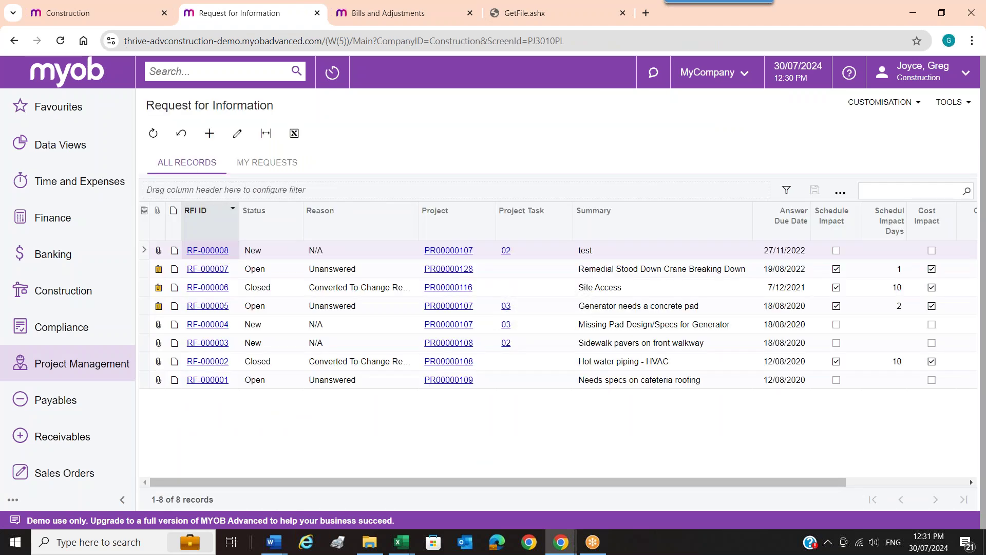
Open the request for information about the remedial stood down crane breaking down and look over its details.
left_click(208, 272)
left_click(207, 268)
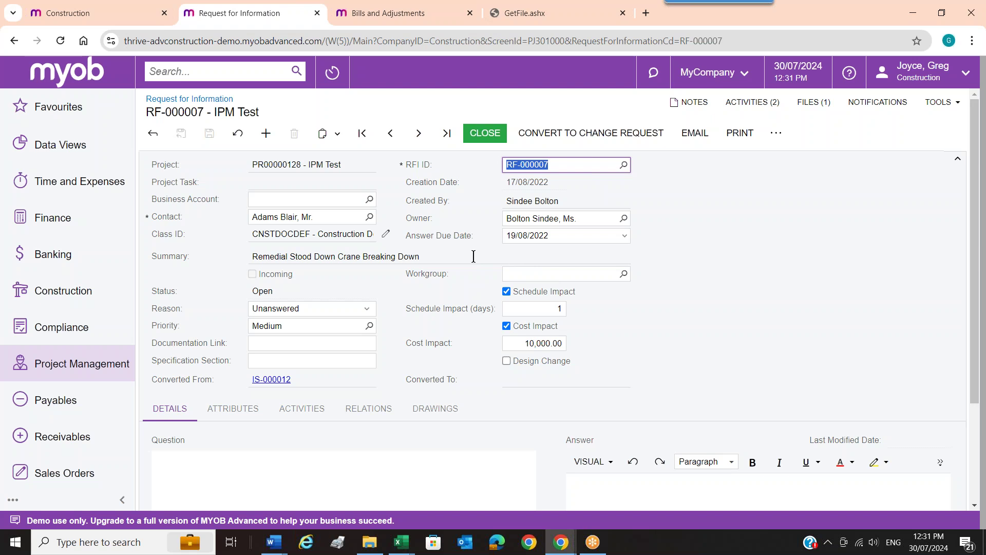
scroll(473, 256, "down", 3)
scroll(473, 256, "up", 3)
Open the New House daily field report DFR-000004 from Project Management's daily field reports.
left_click(104, 361)
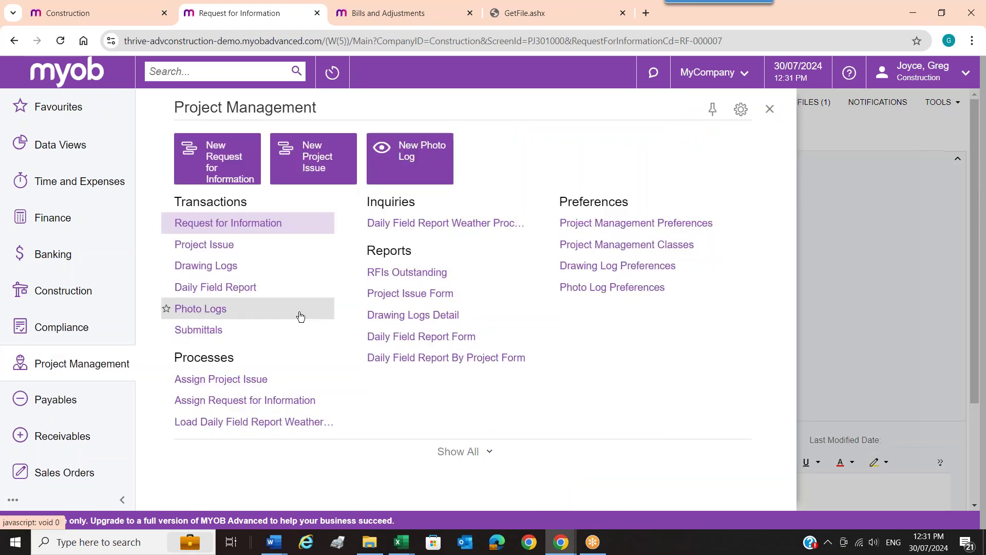
left_click(251, 287)
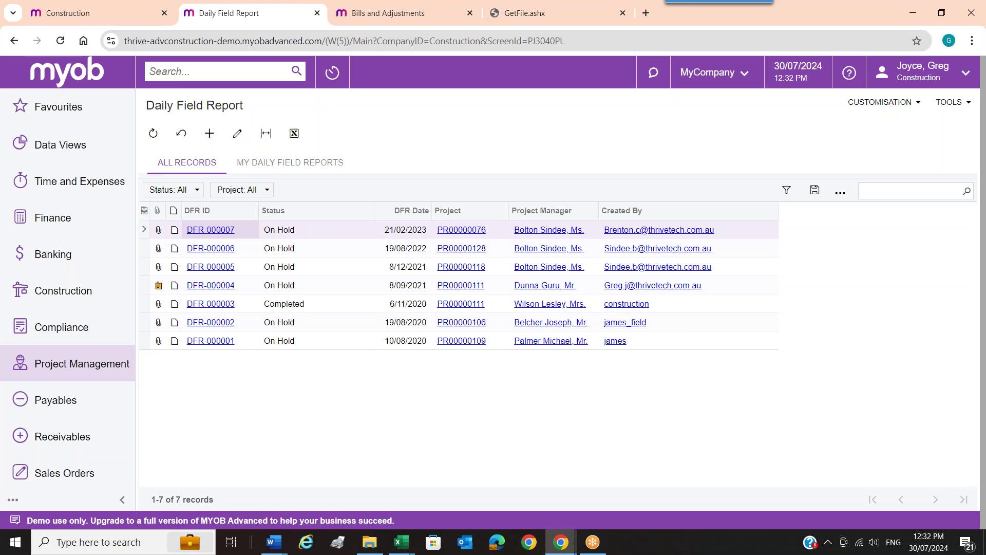
left_click(226, 286)
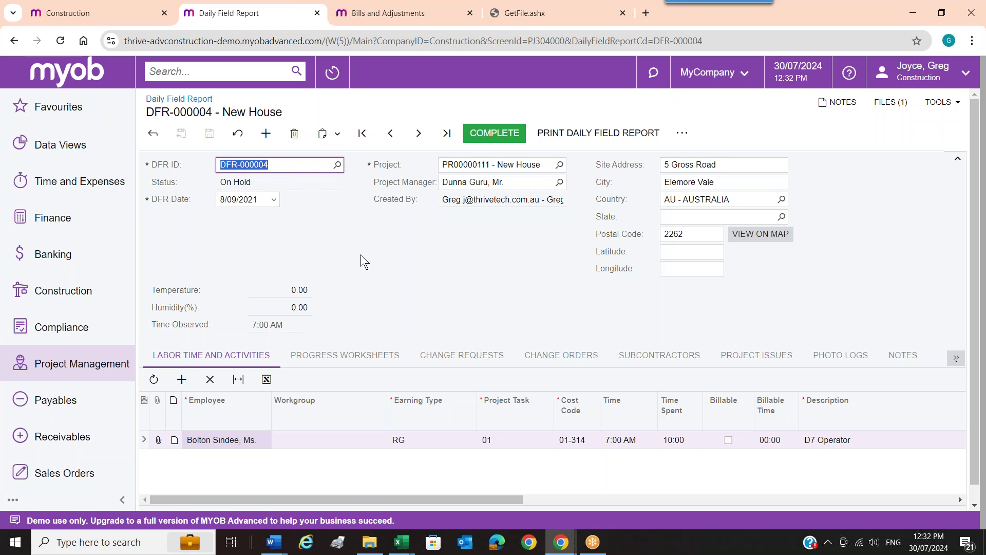
Review the daily field report's progress worksheets, subcontractors, photo logs, and labor time and activities.
scroll(361, 255, "down", 1)
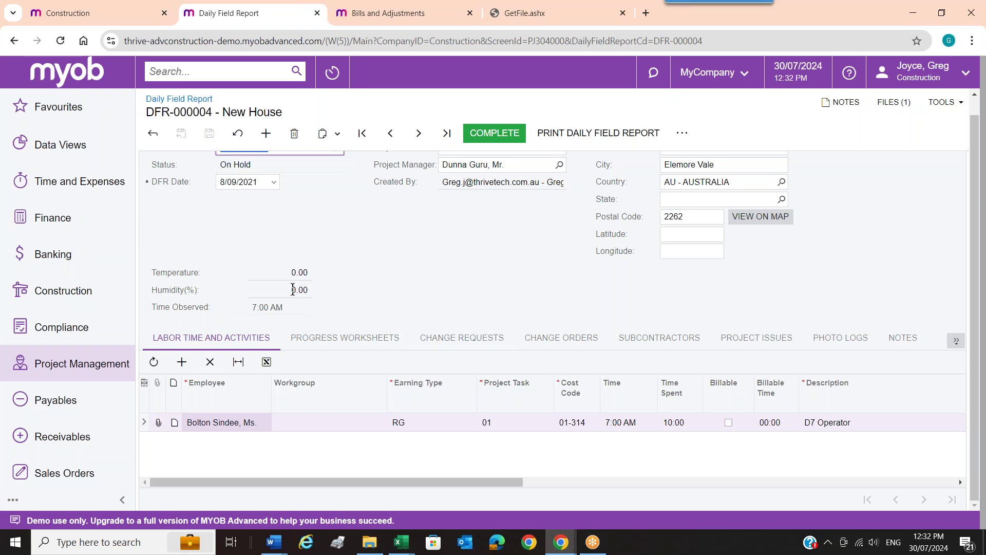
left_click(345, 337)
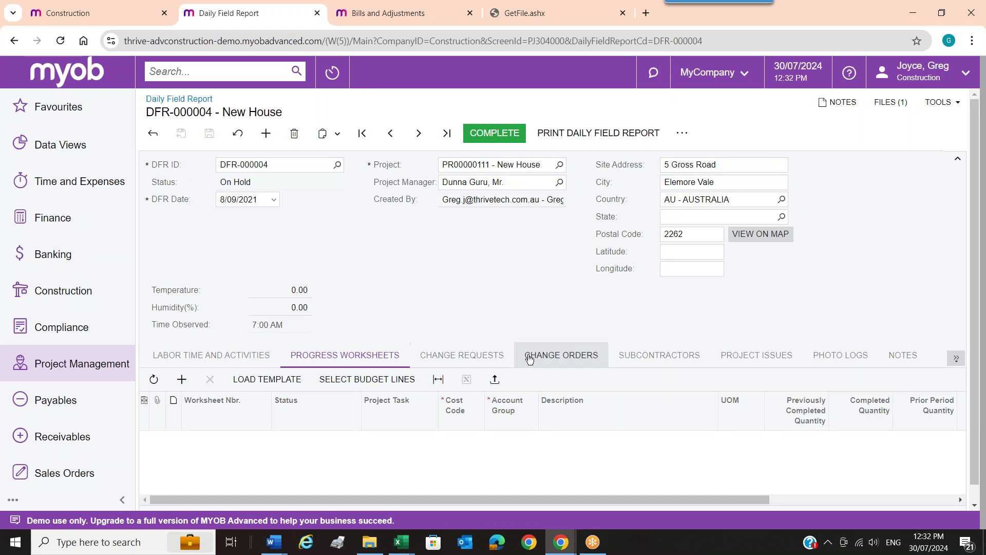
left_click(666, 357)
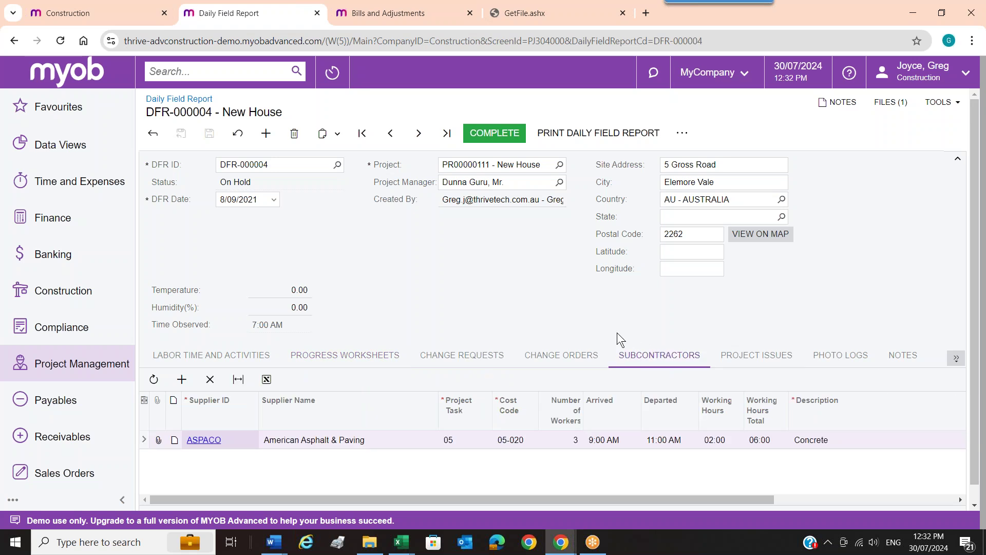
scroll(618, 332, "down", 1)
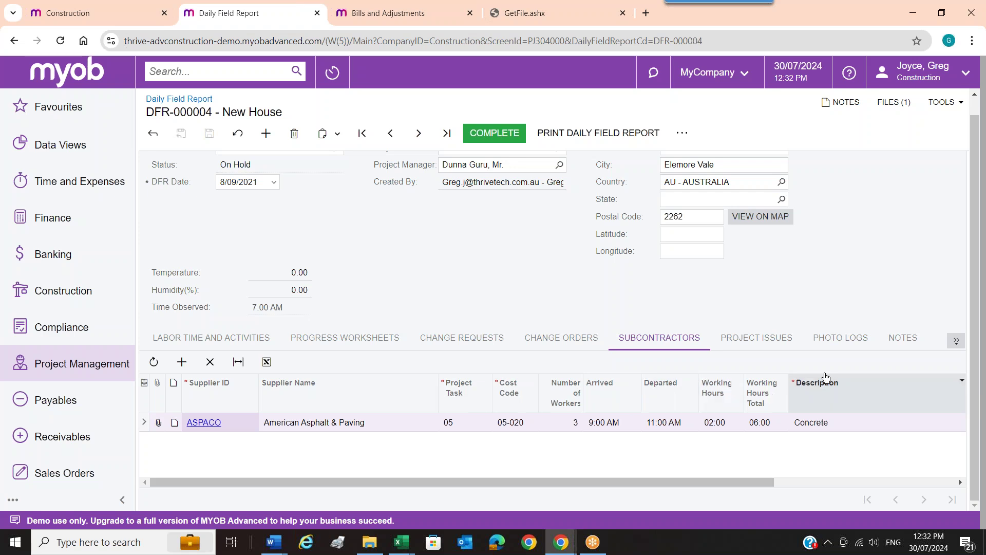
left_click(836, 344)
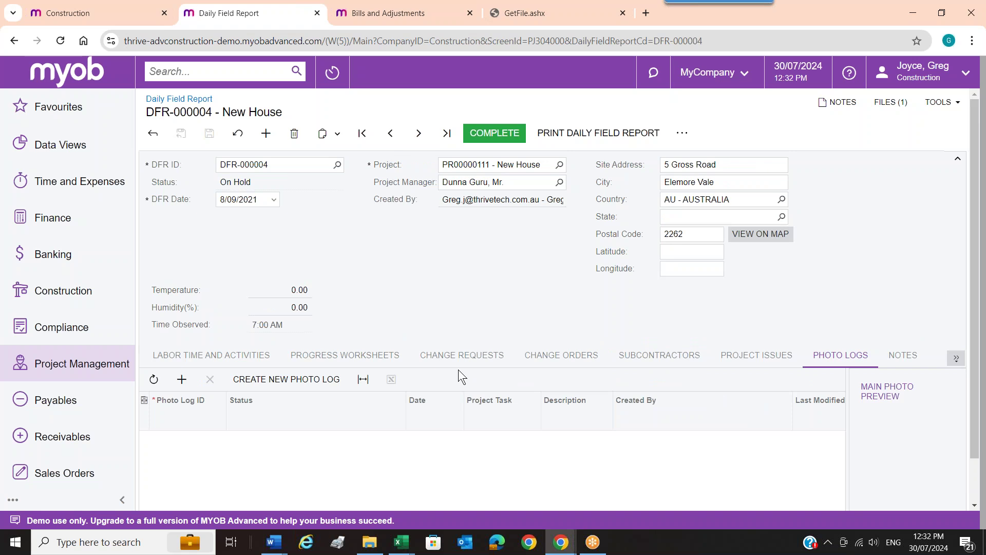
left_click(257, 356)
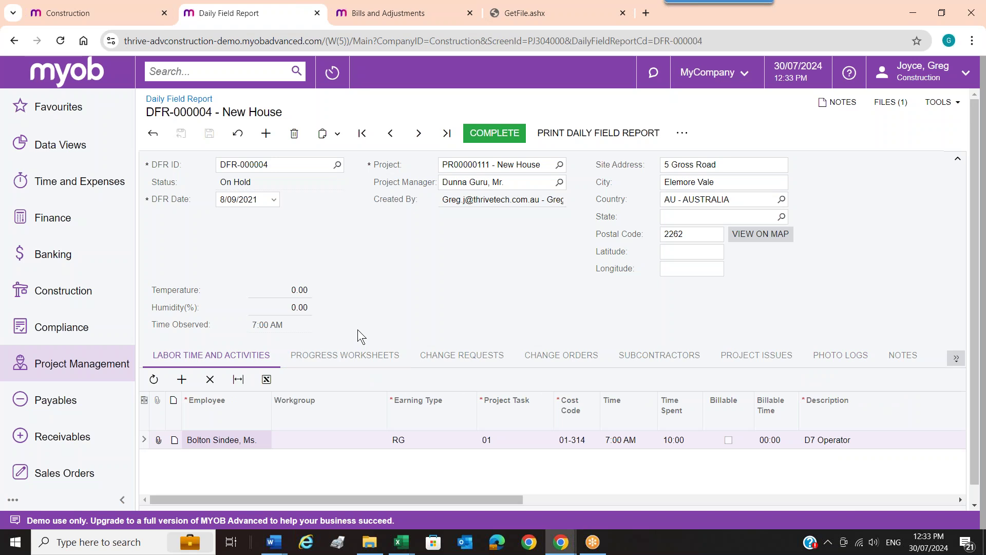
View the daily field report's available processing and printing actions, and close the list of actions.
scroll(358, 329, "down", 1)
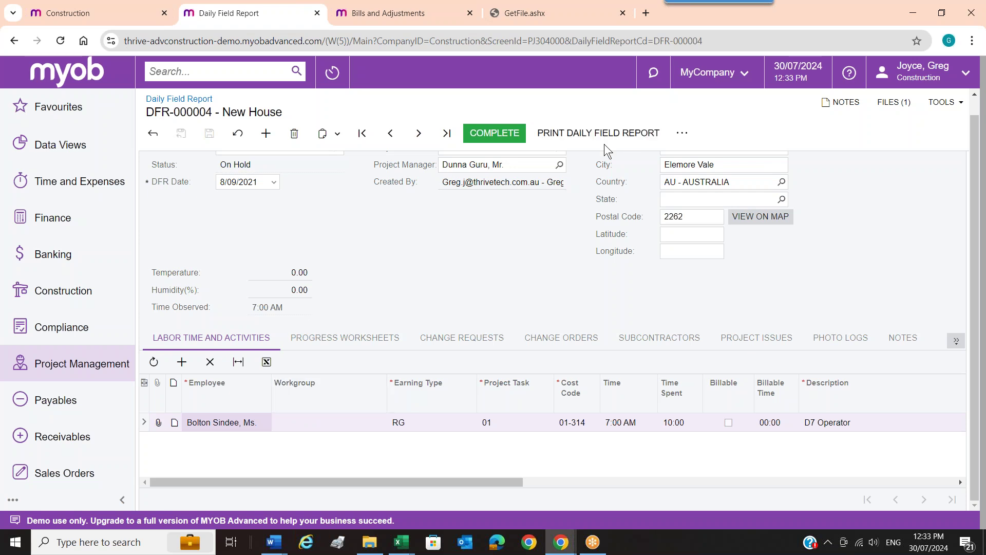
left_click(685, 135)
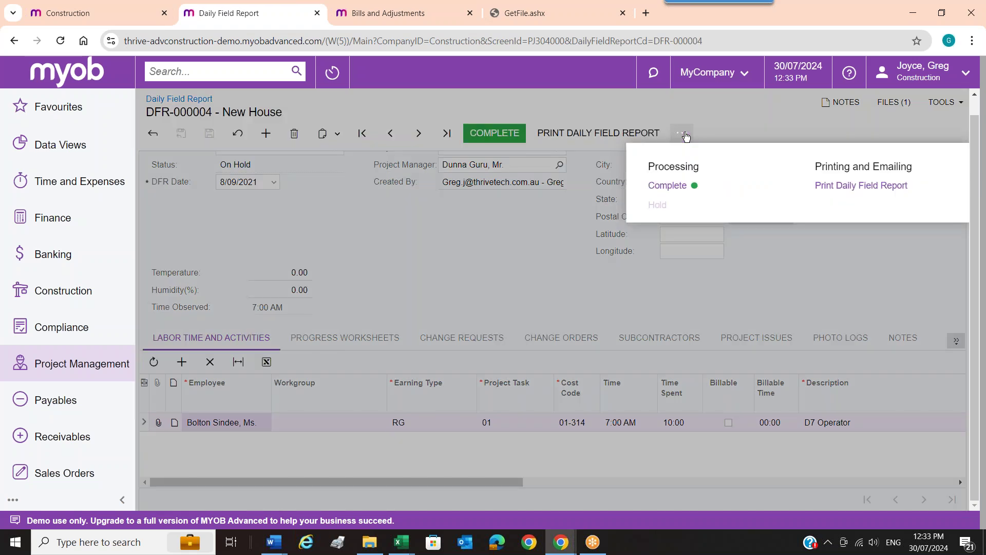
left_click(544, 264)
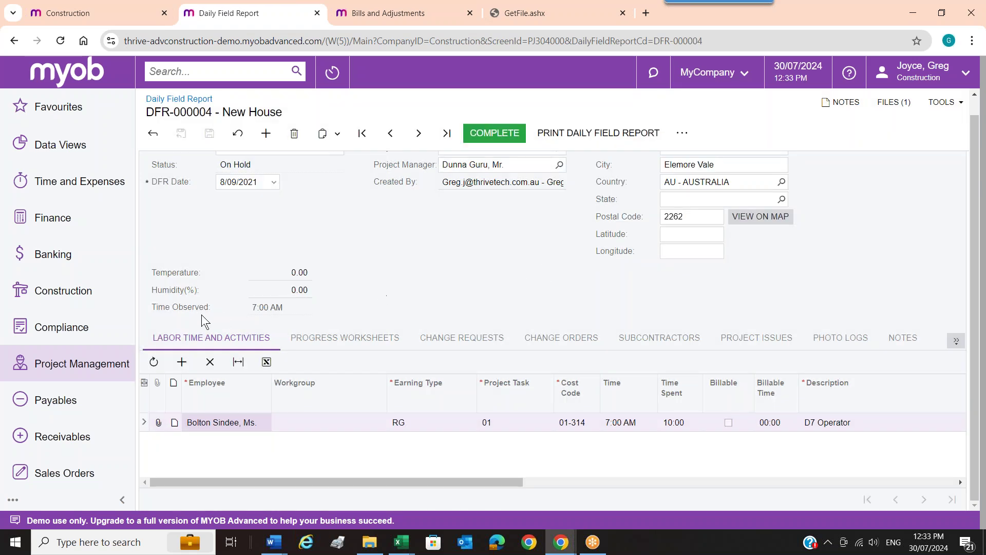
Open the New House drawing log DL-000004 from Project Management's drawing logs.
left_click(61, 365)
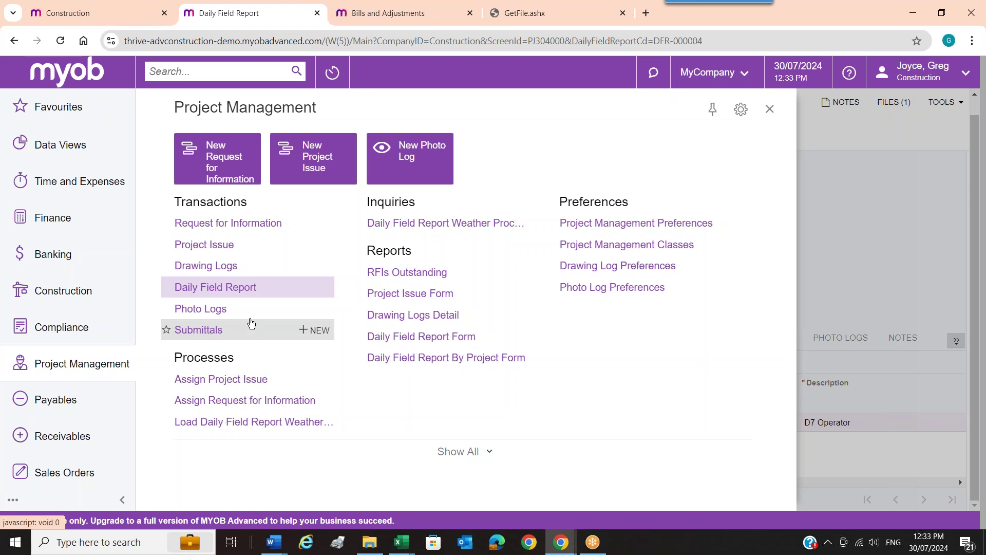
left_click(238, 267)
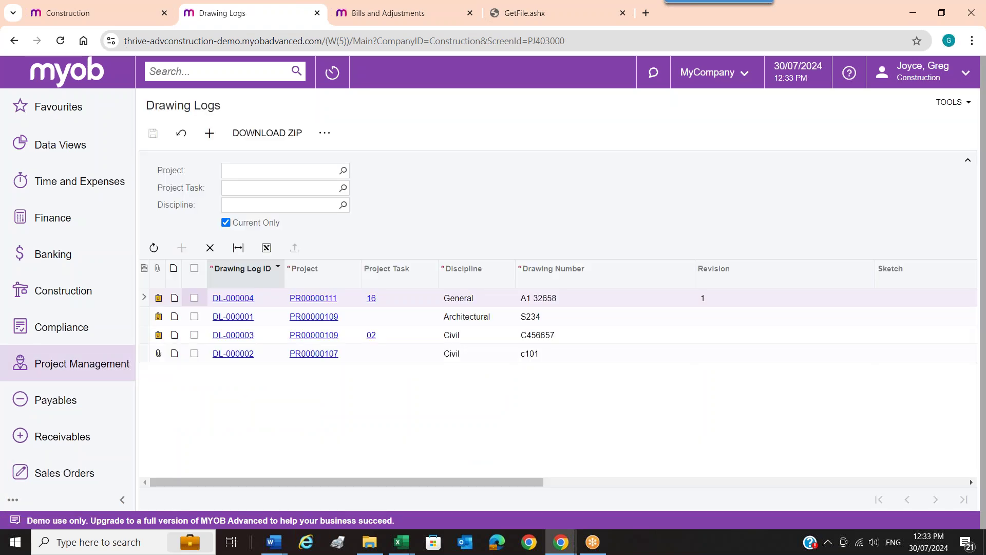
left_click(246, 300)
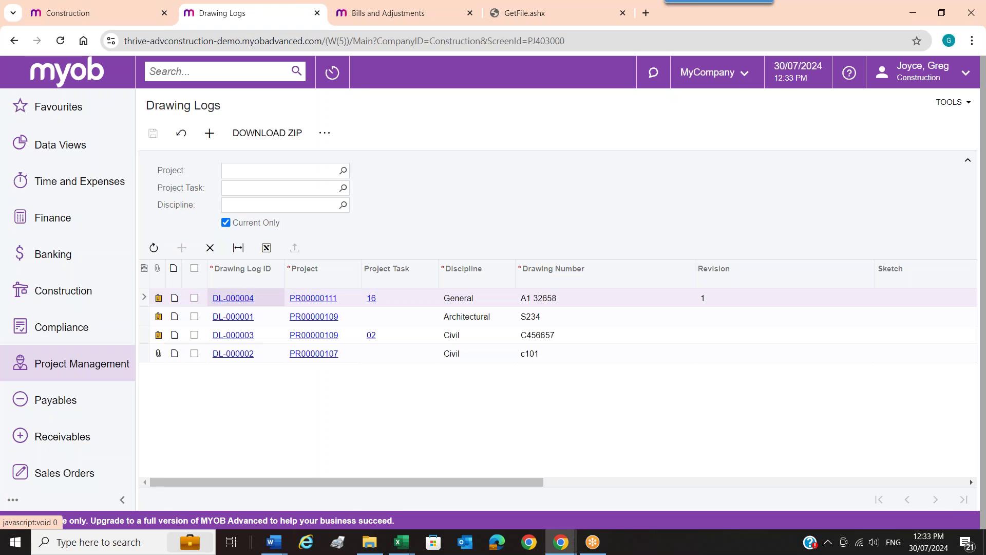
left_click(246, 298)
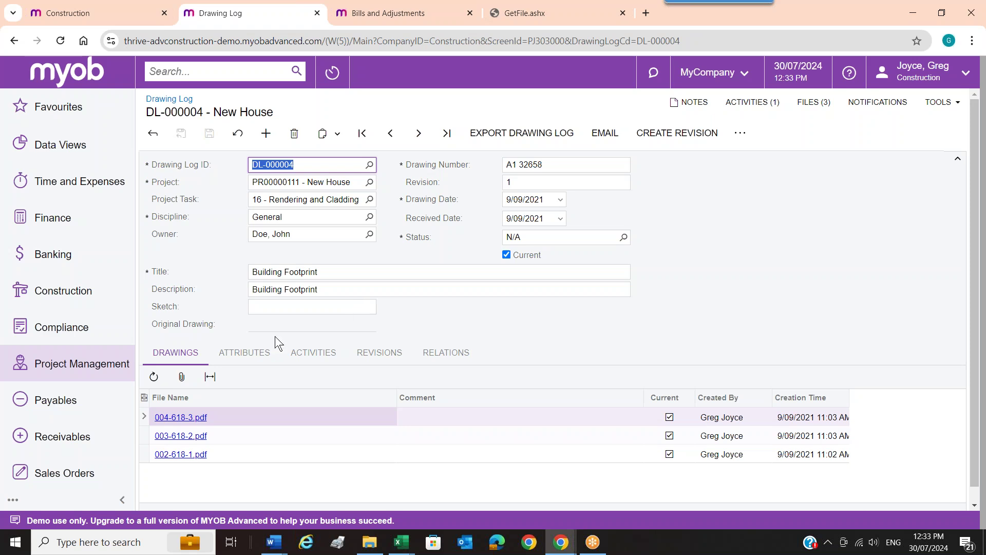
Inspect the Building Footprint drawing log's attached drawings and its available processing and emailing actions.
scroll(276, 336, "down", 1)
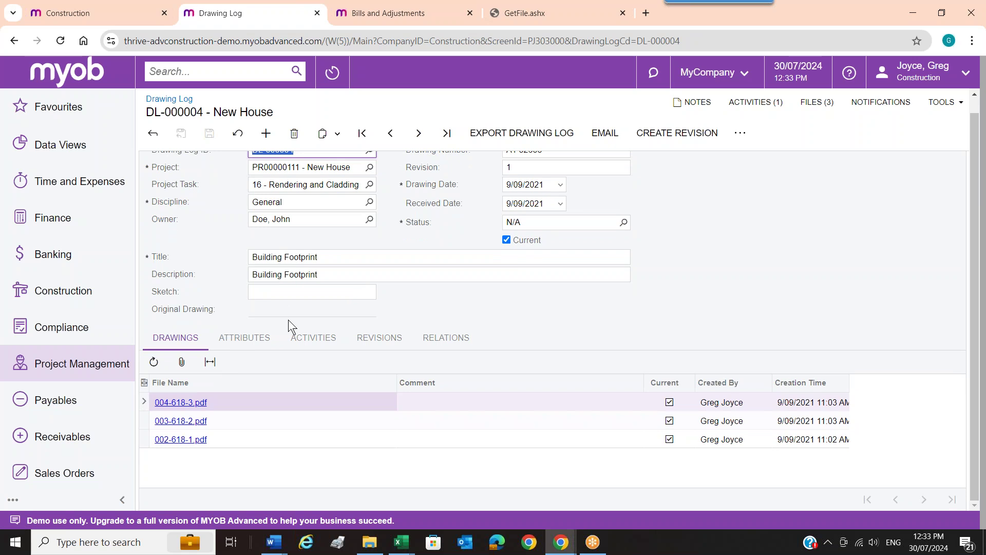
scroll(288, 320, "up", 1)
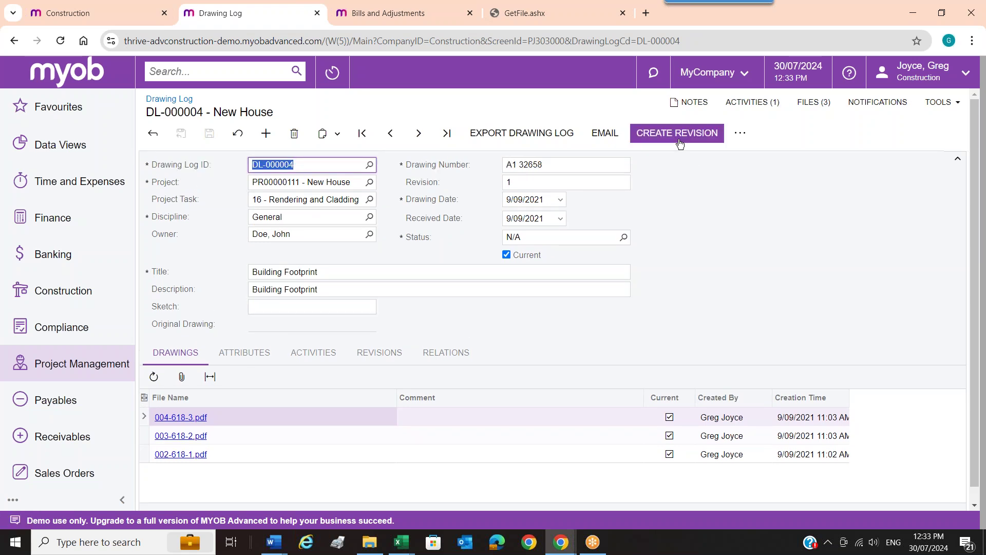
left_click(740, 137)
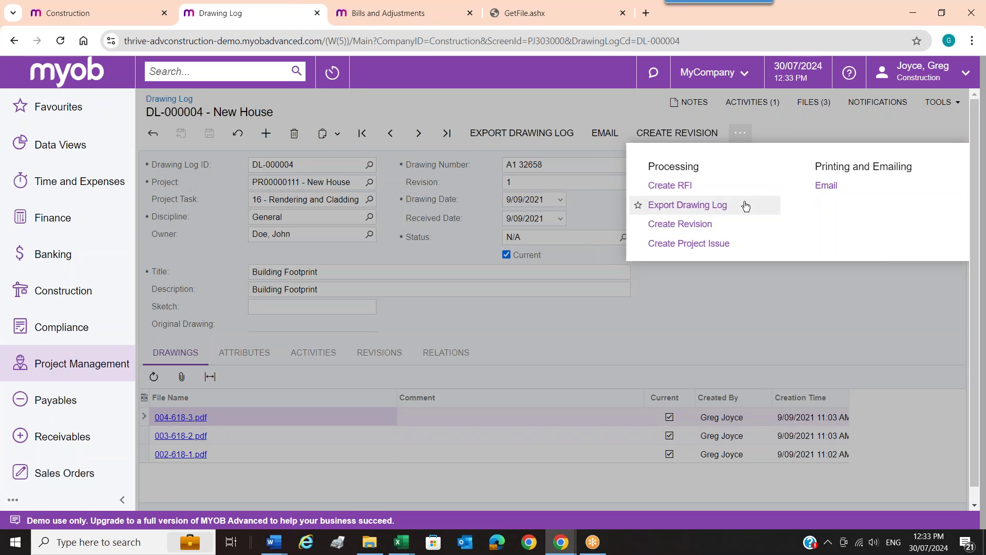
left_click(583, 305)
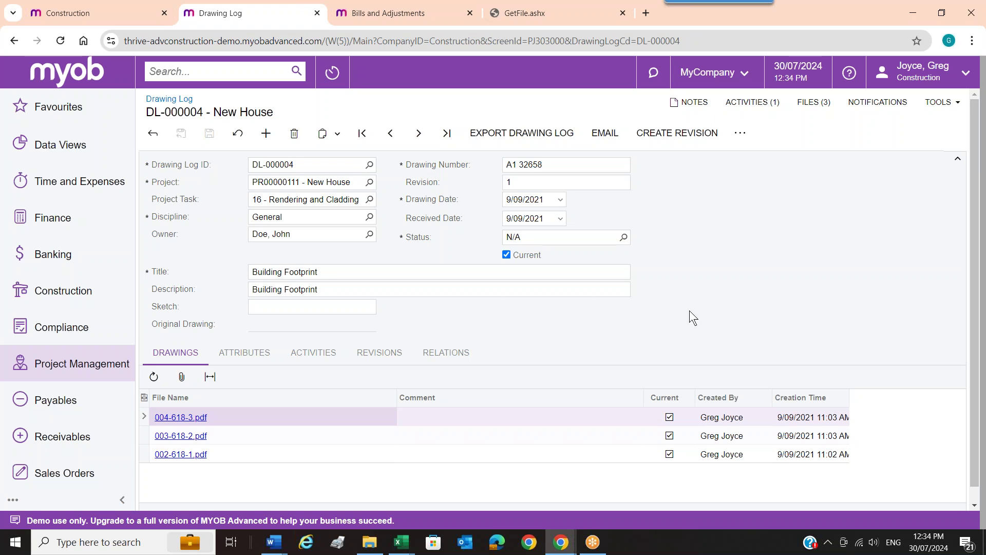
Open the Compliance Management records from the Compliance module.
left_click(106, 364)
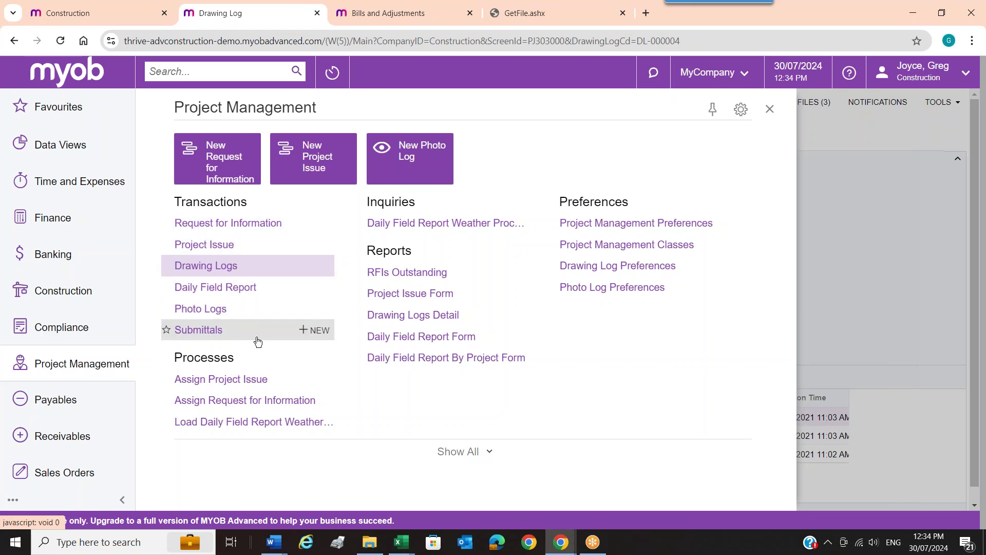
left_click(64, 331)
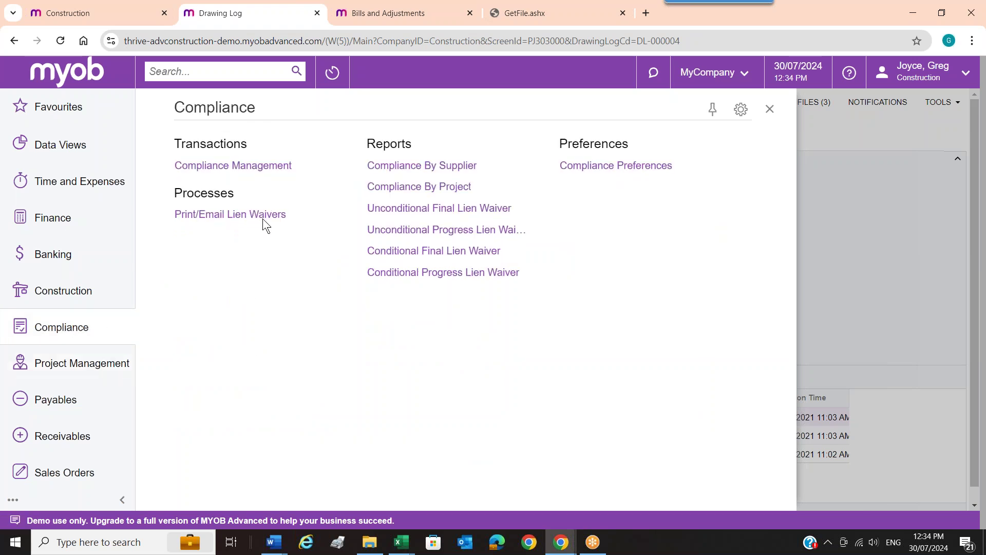
left_click(275, 169)
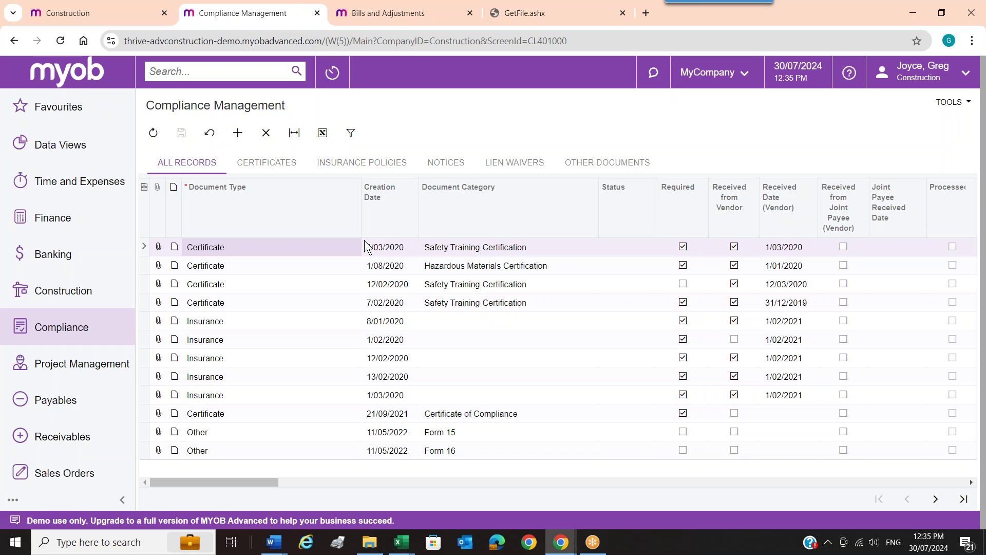
Review the compliance records for insurance policies, notices, certificates and other documents, and return to all records.
left_click(363, 163)
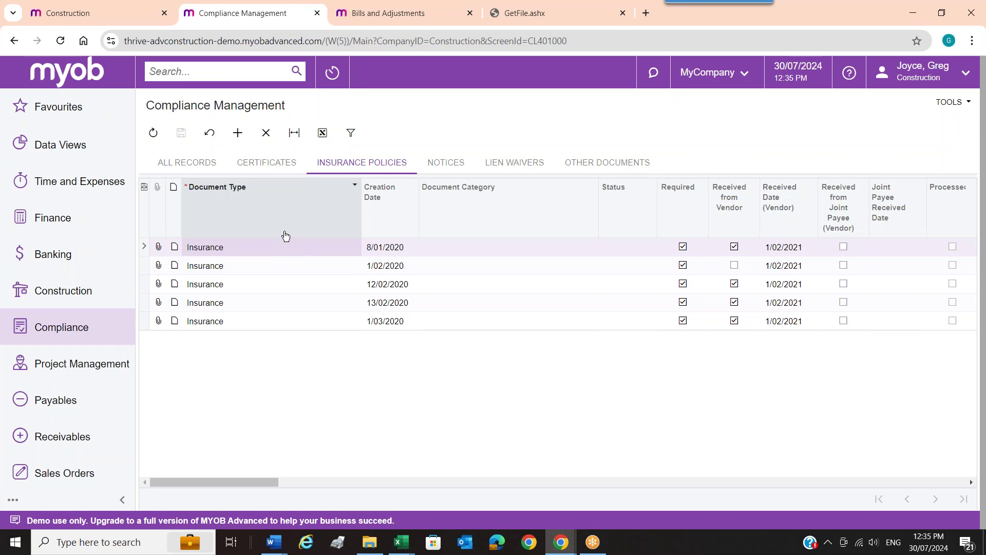
left_click(448, 162)
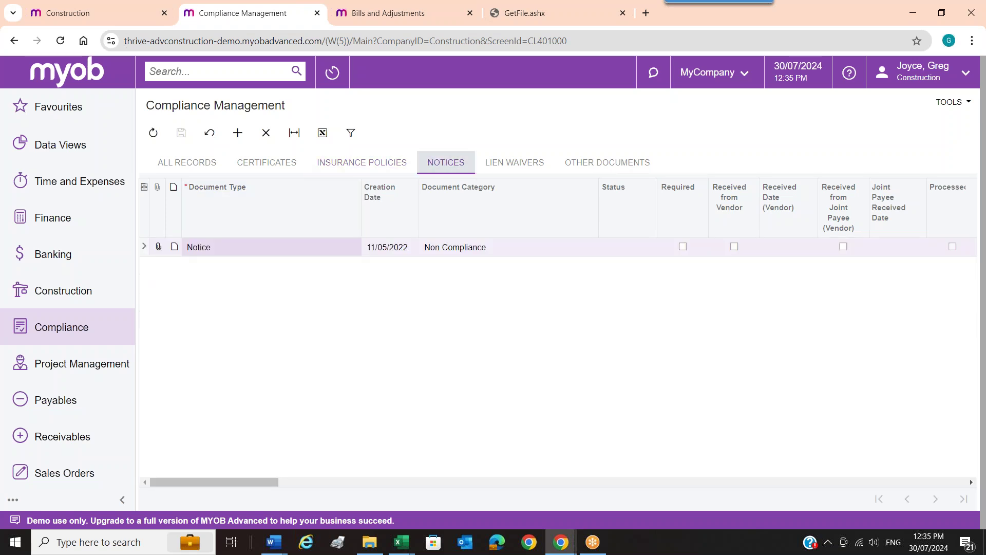
left_click(408, 164)
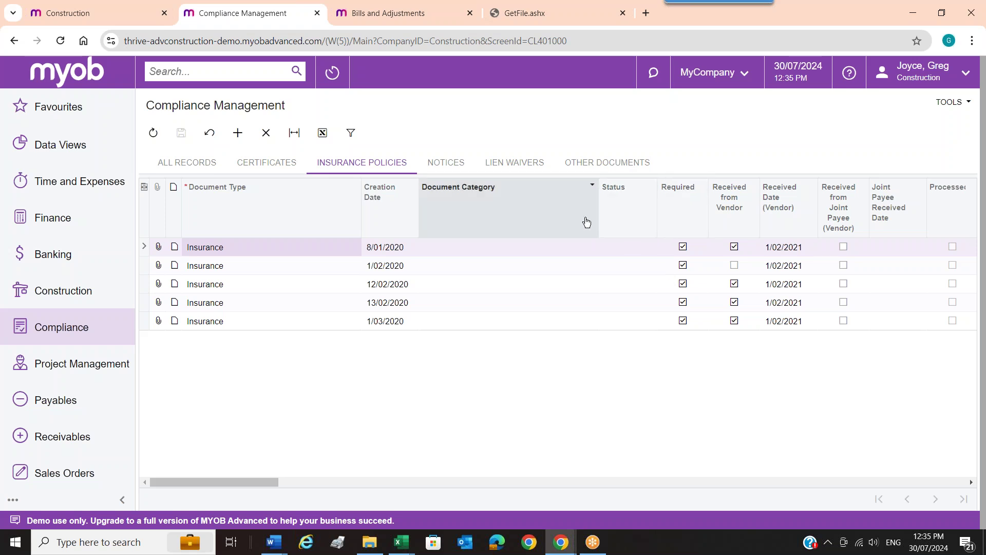
left_click(460, 163)
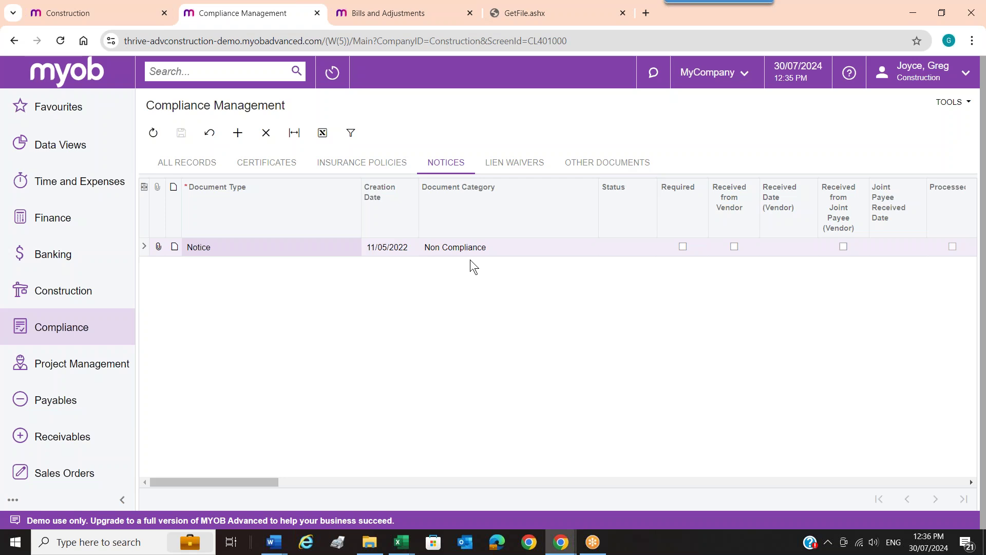
left_click(265, 163)
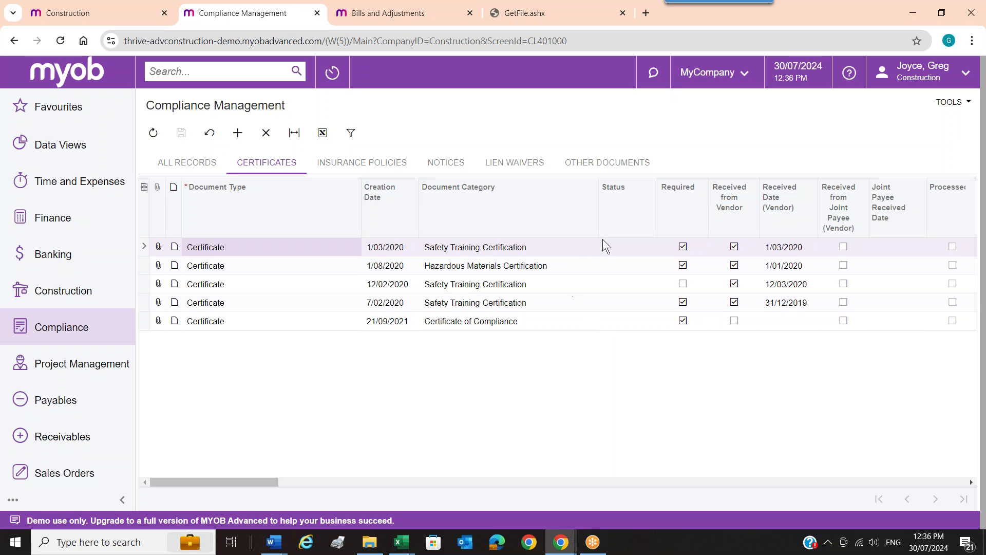
left_click(606, 163)
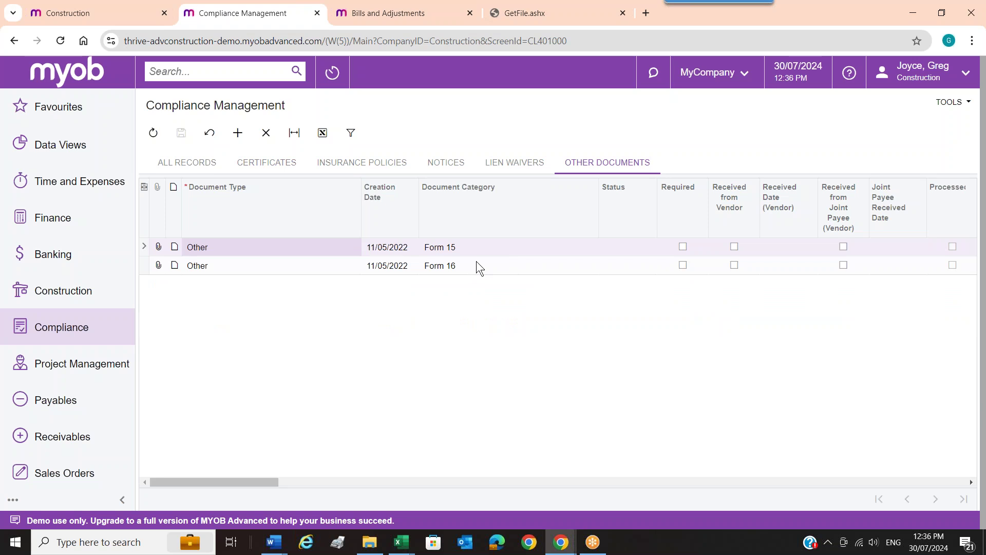
left_click(207, 162)
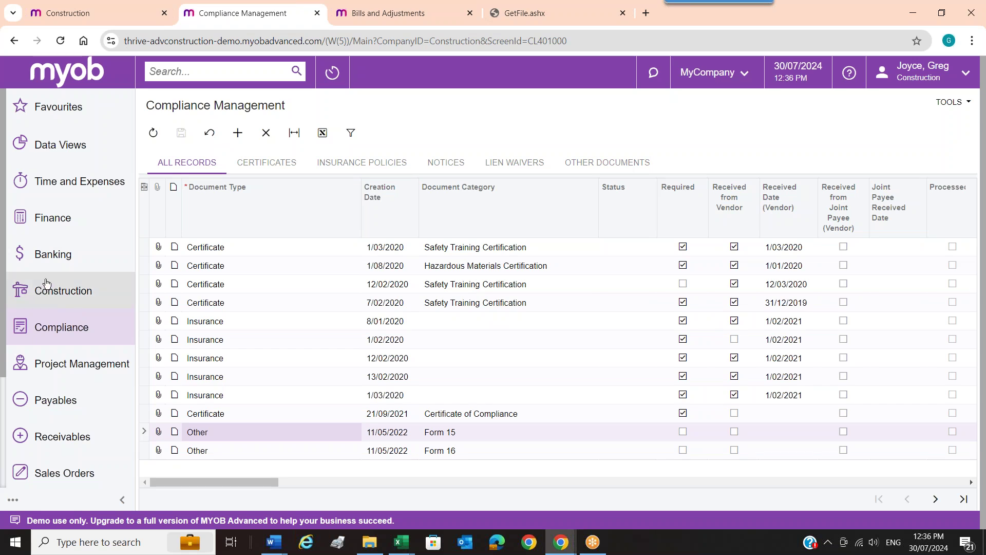
scroll(72, 336, "down", 3)
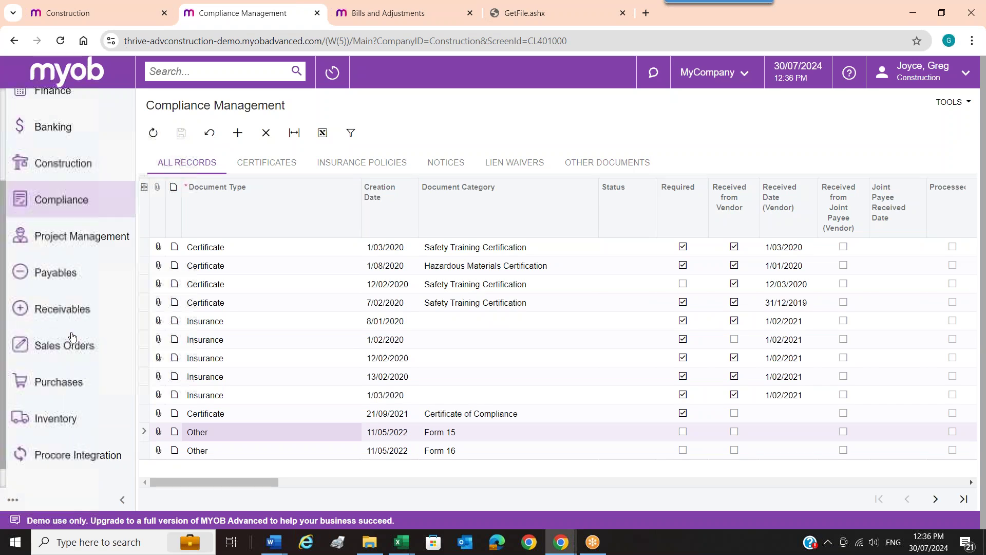
scroll(72, 336, "down", 1)
scroll(73, 335, "up", 2)
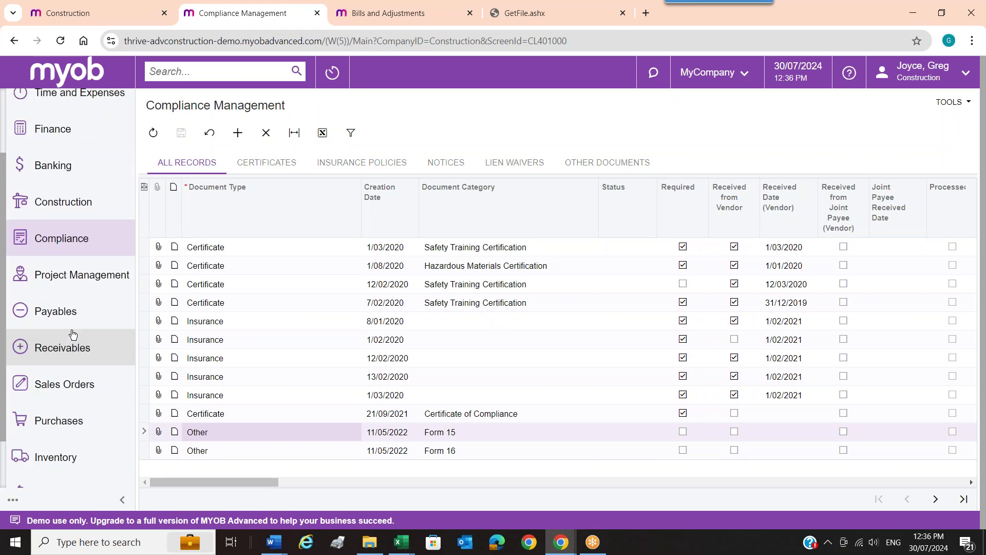
left_click(79, 209)
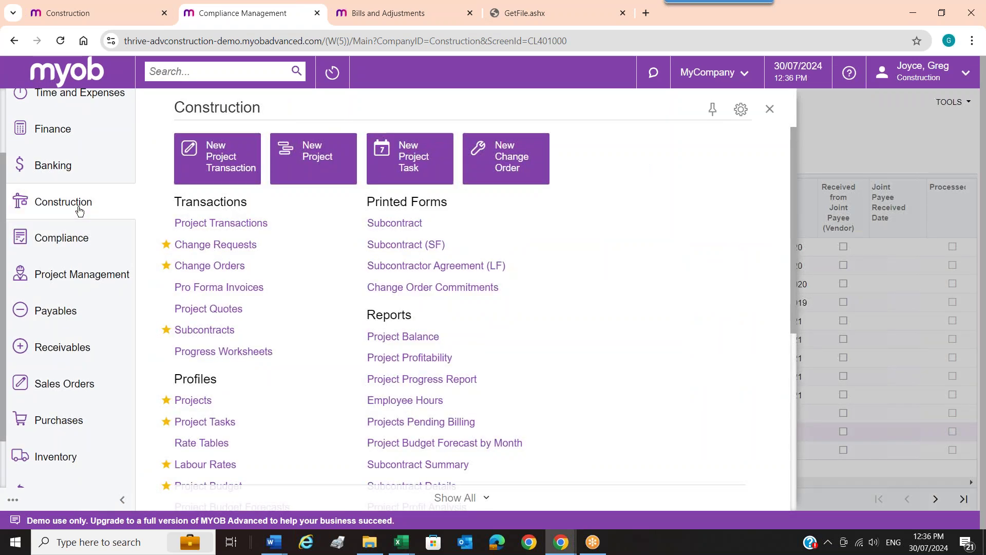
left_click(95, 280)
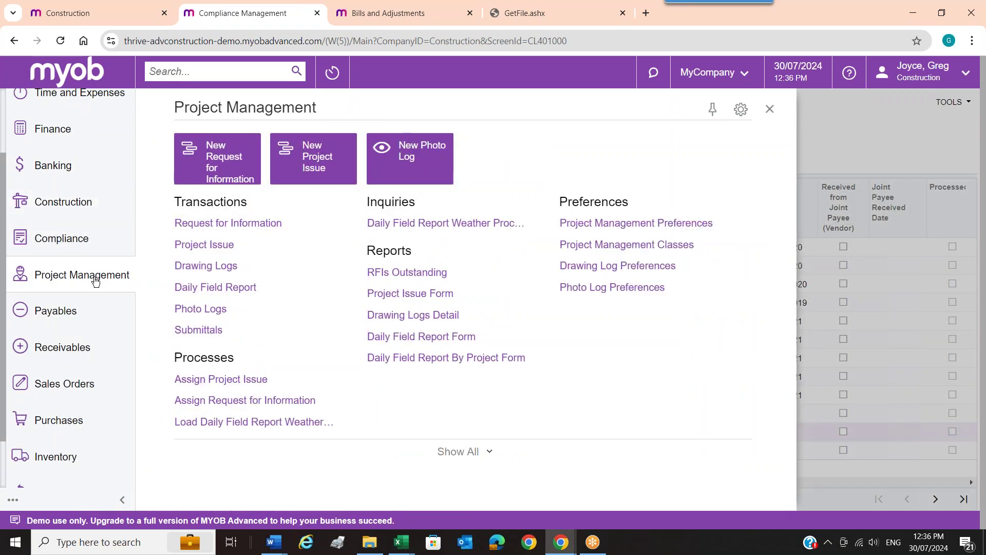
Review the Compliance module's available transactions and reports, and return to the Construction dashboard.
left_click(77, 240)
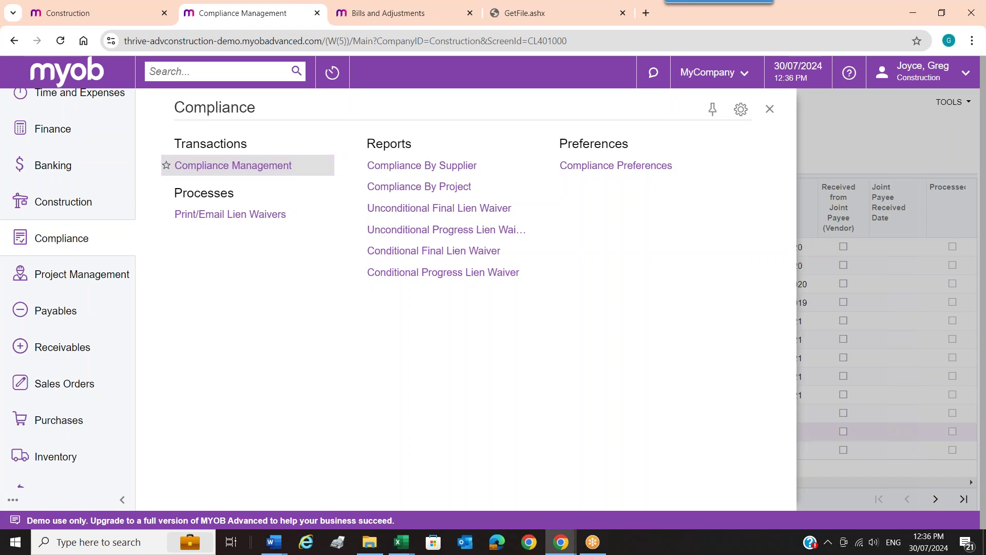
left_click(81, 78)
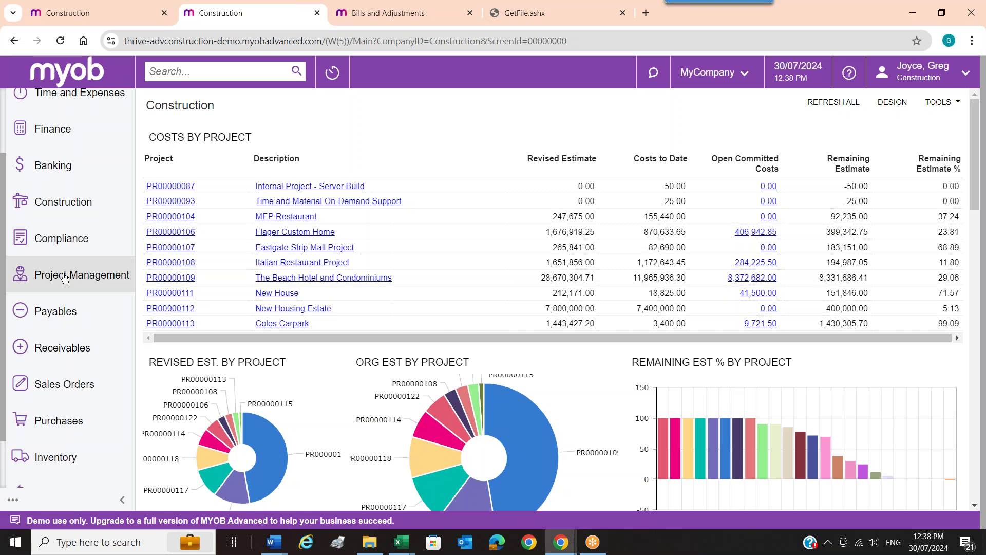
left_click(68, 203)
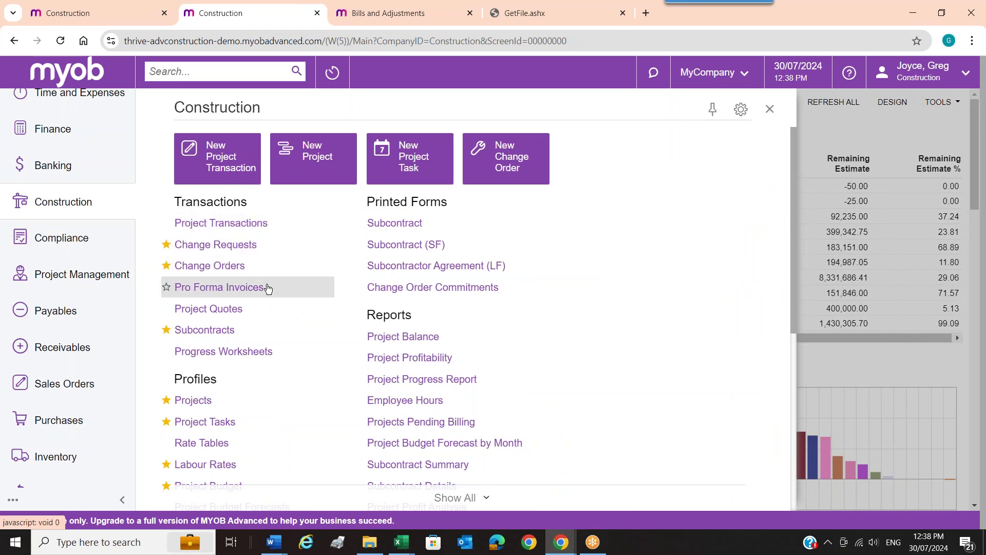
left_click(60, 203)
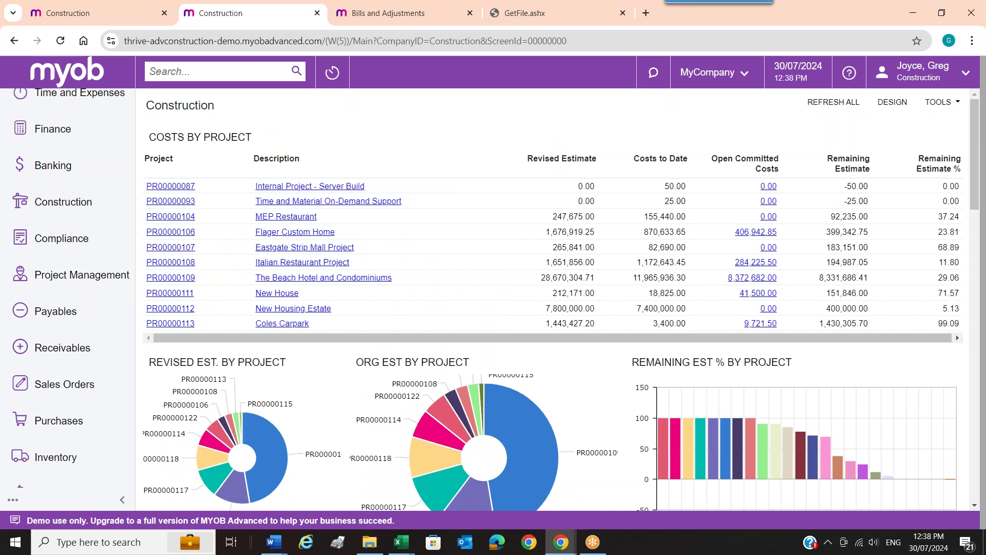
Open the New House project from the dashboard's costs by project and display its revenue budget.
left_click(277, 293)
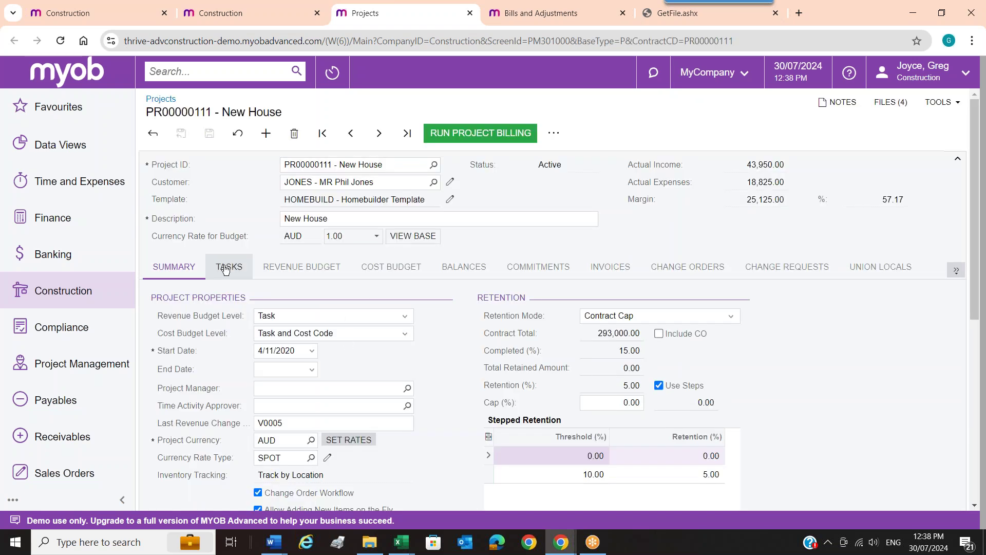
left_click(293, 270)
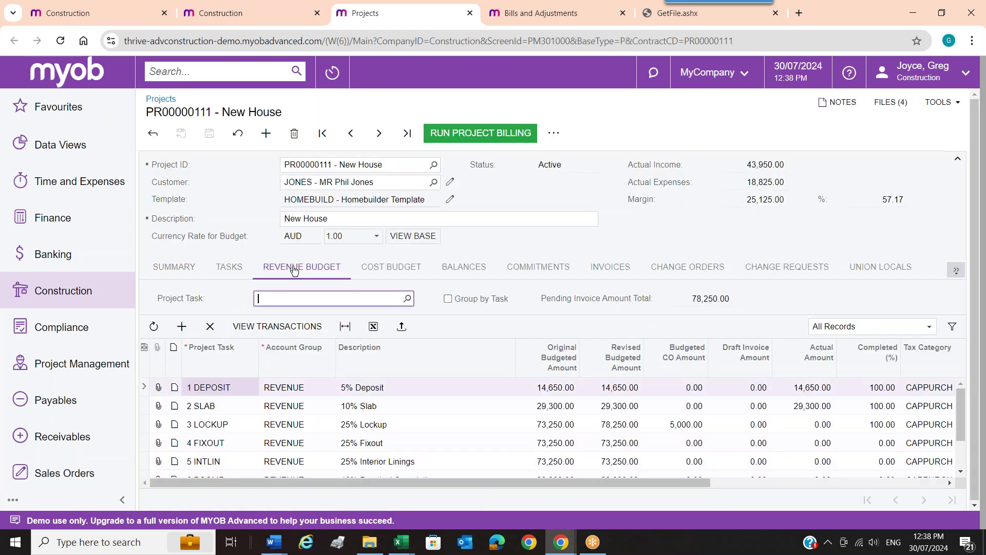